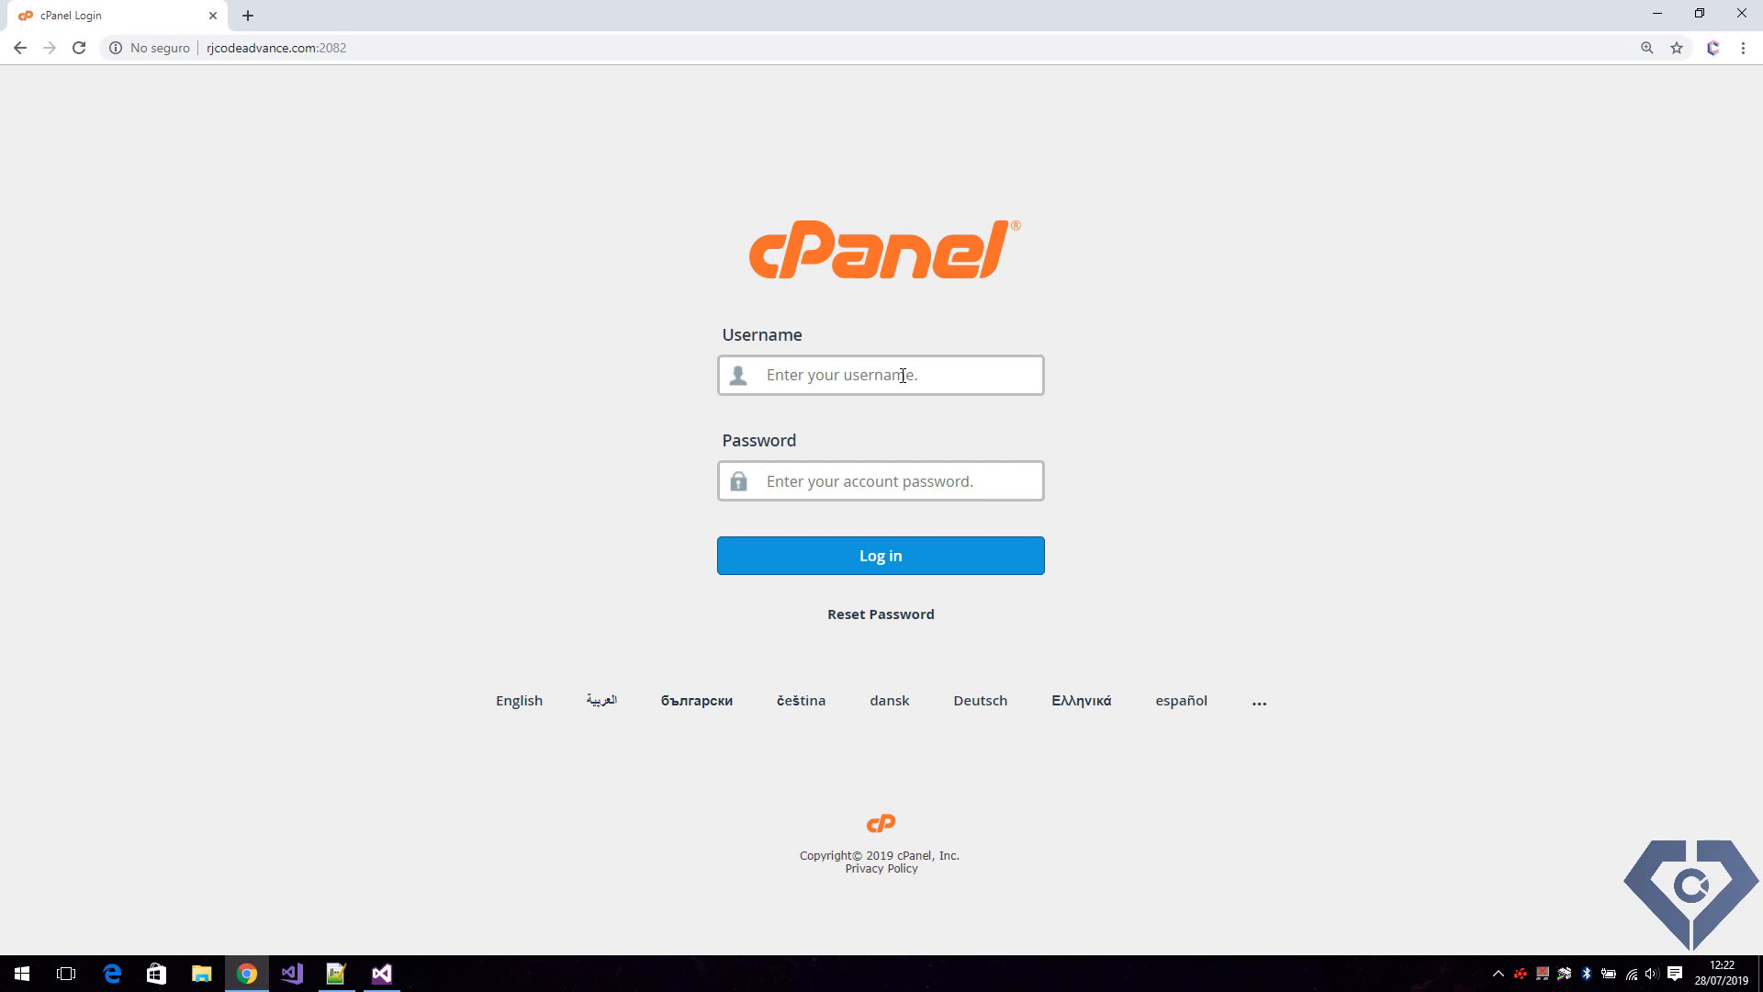
Log in to cPanel with the account username and account password.
{"action": "type", "text": "********"}
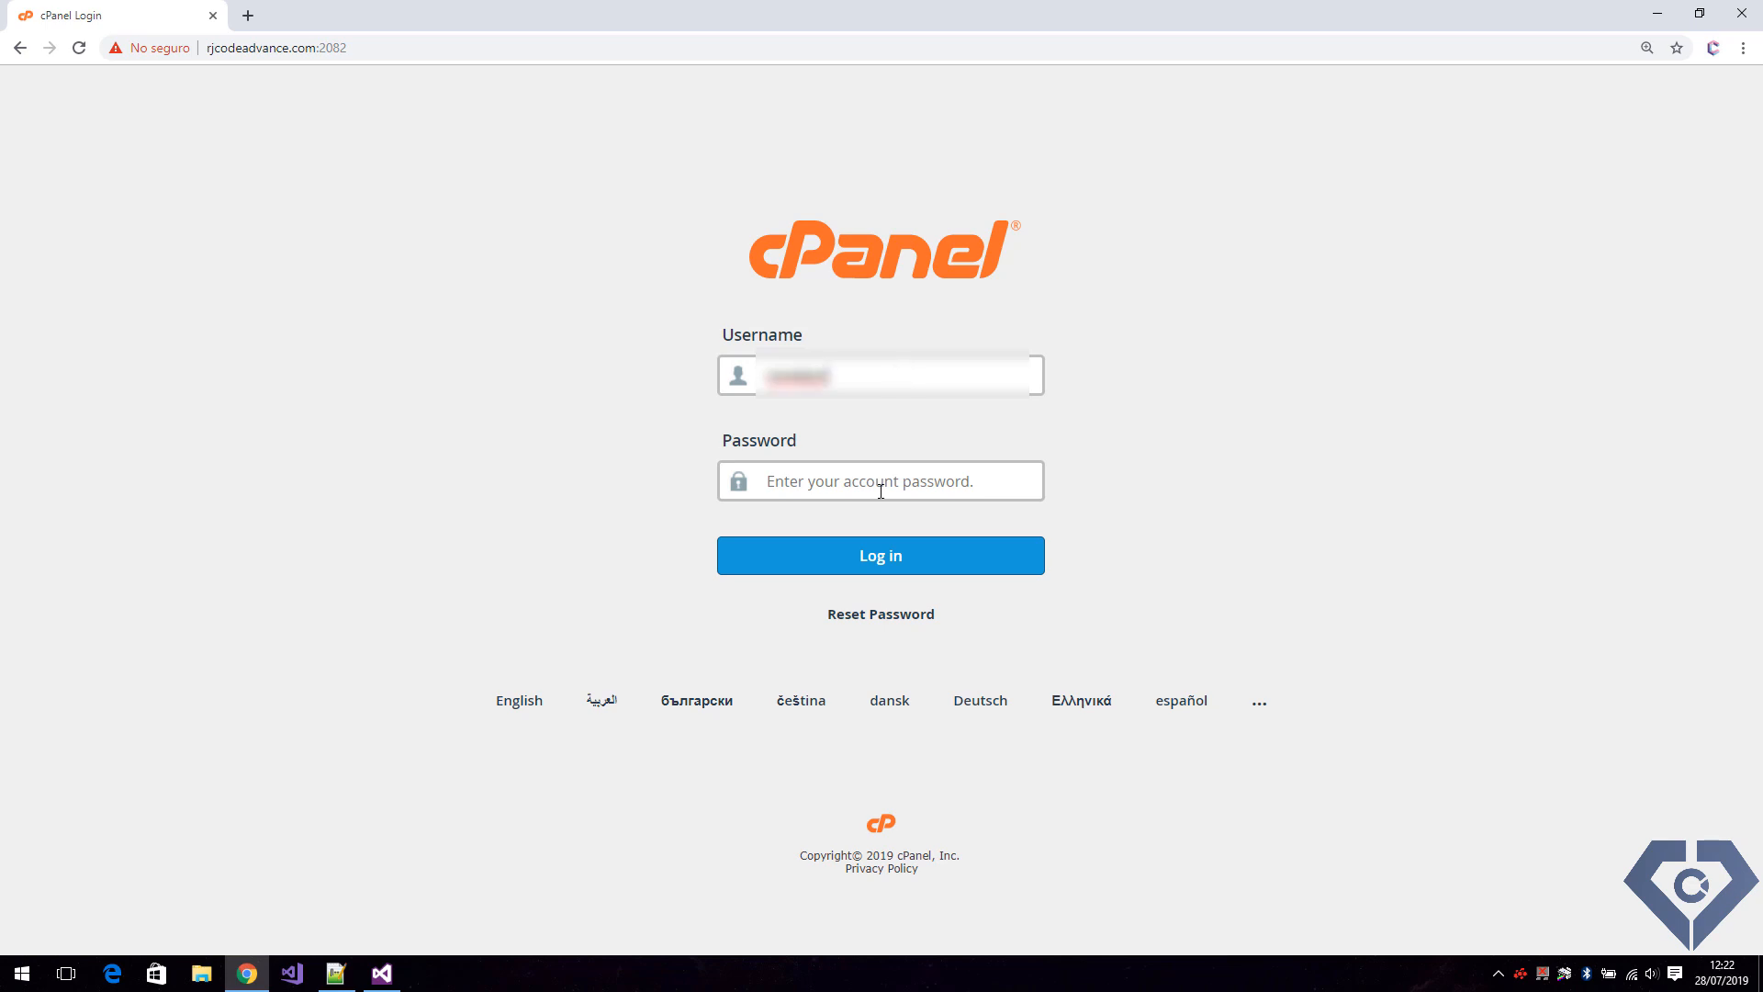
{"action": "left_click", "coordinate": [858, 477]}
{"action": "type", "text": "**"}
{"action": "key", "text": "BackSpace"}
{"action": "key", "text": "BackSpace"}
{"action": "type", "text": "**"}
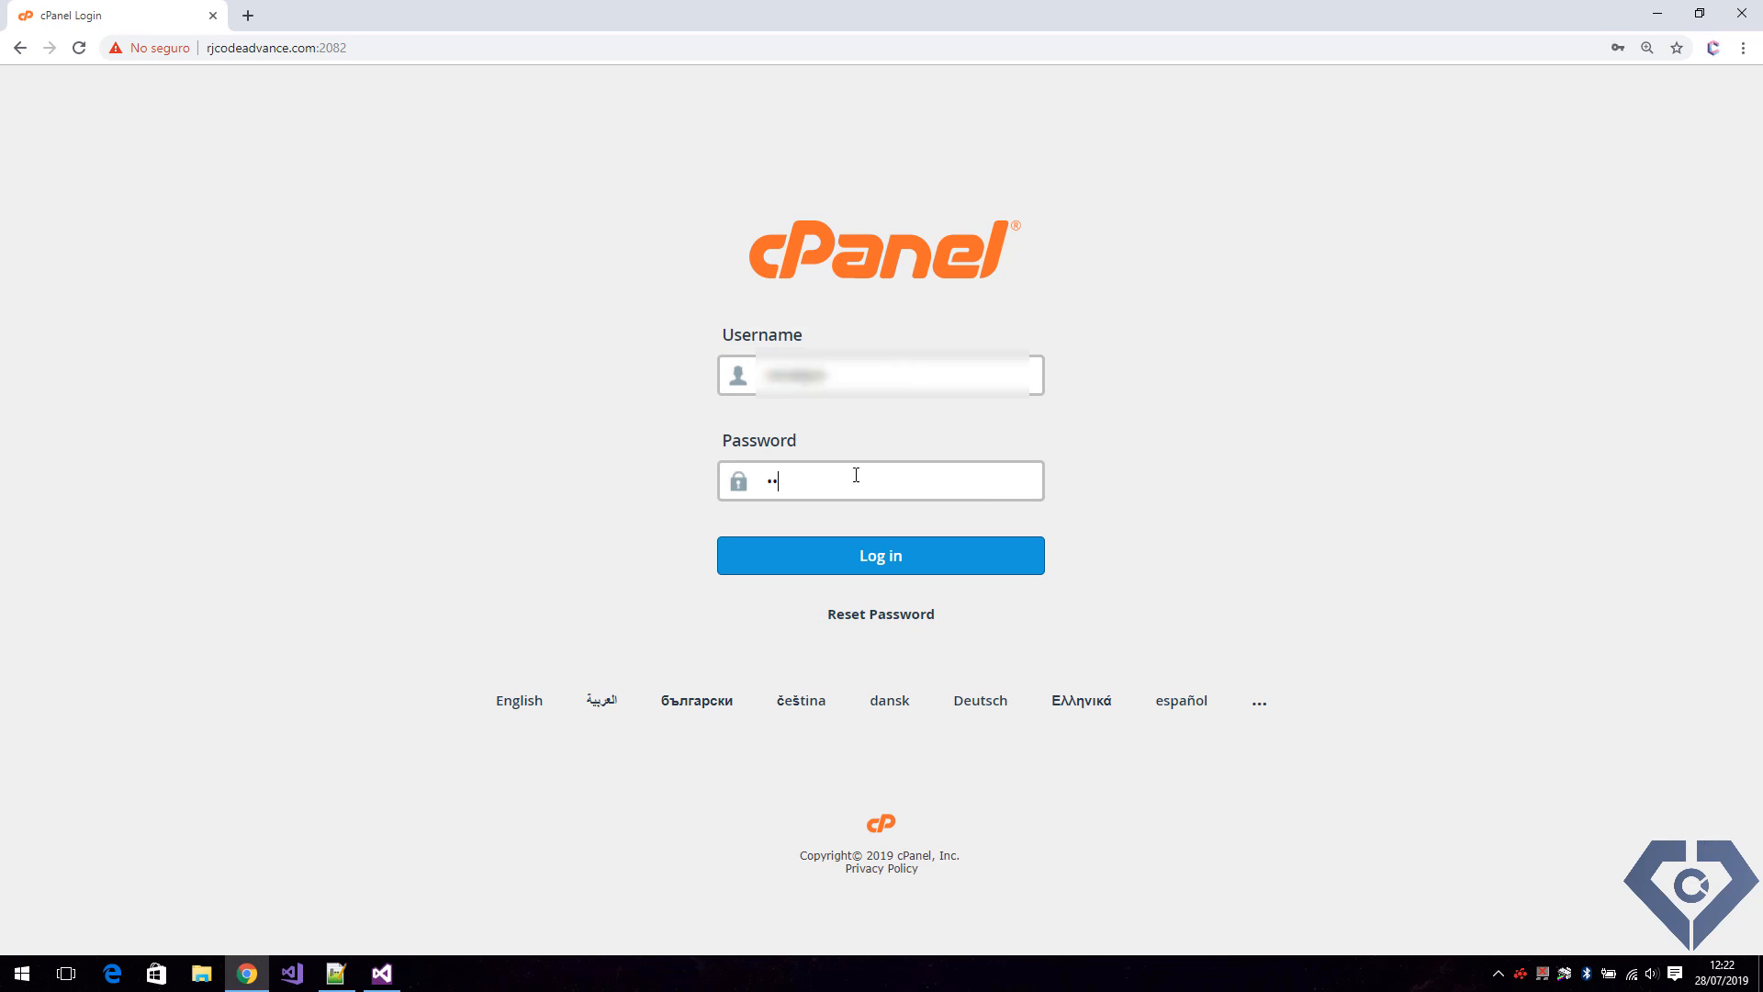
{"action": "type", "text": "************"}
{"action": "key", "text": "Return"}
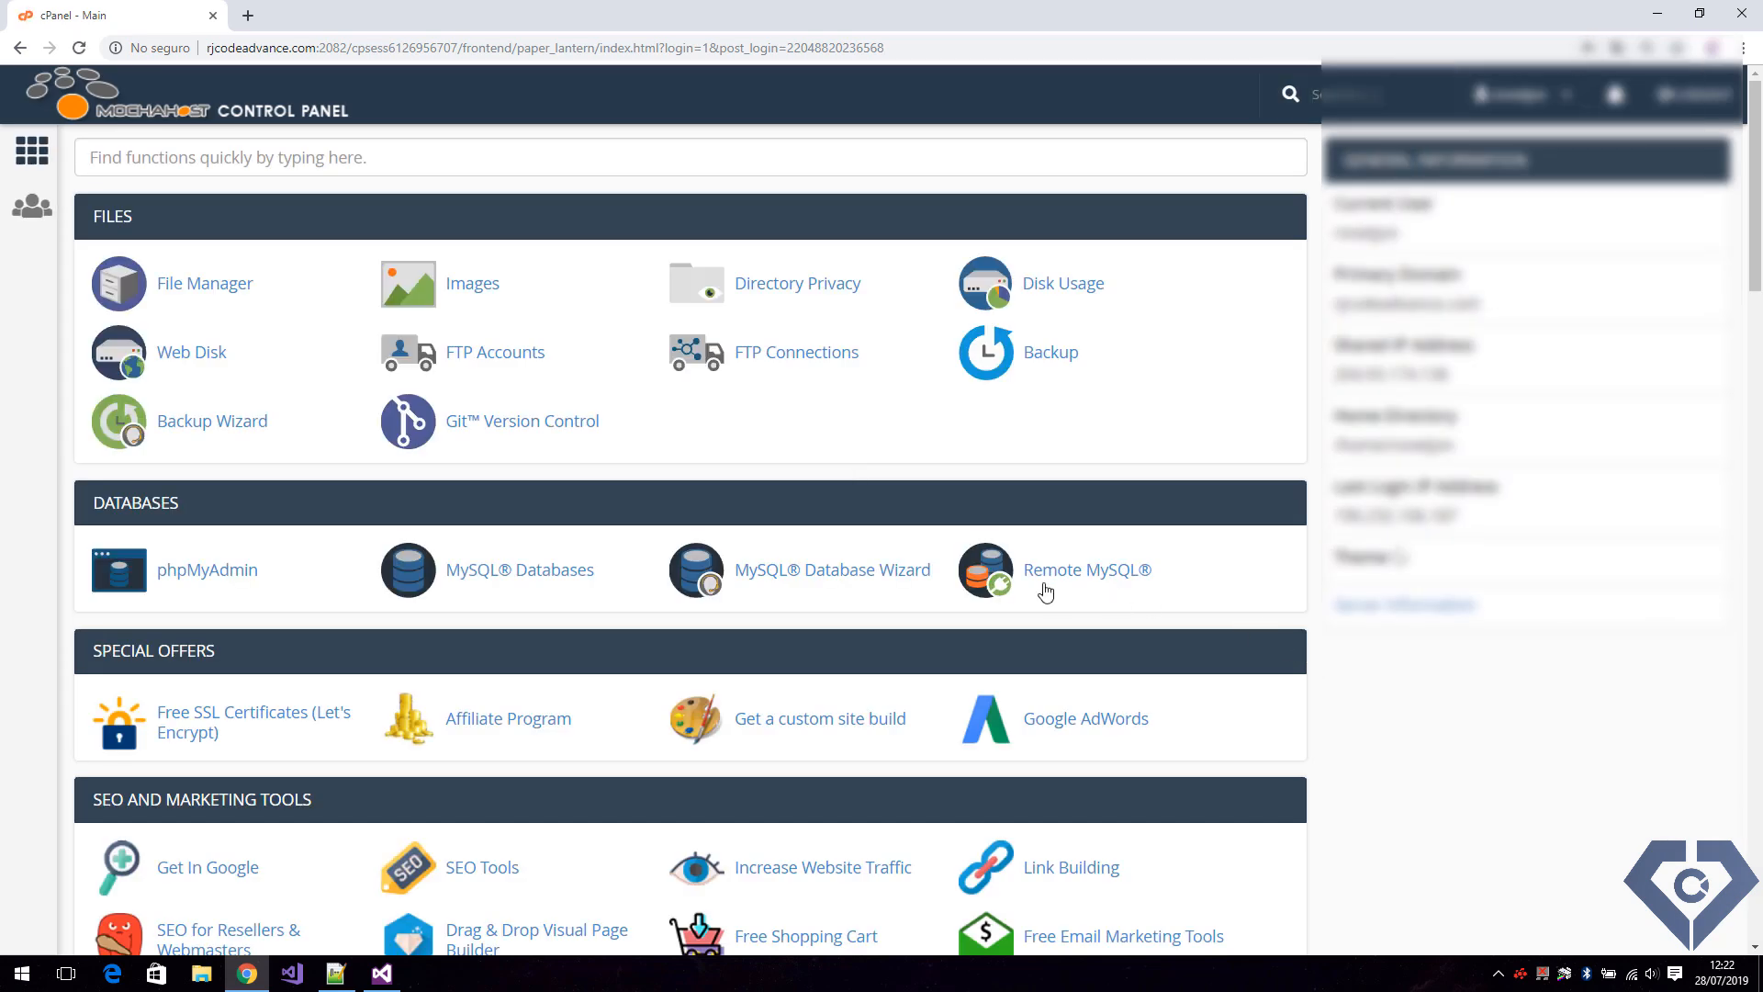
Create a new database named MyCompanyDB with the MySQL Database Wizard.
{"action": "left_click", "coordinate": [820, 576]}
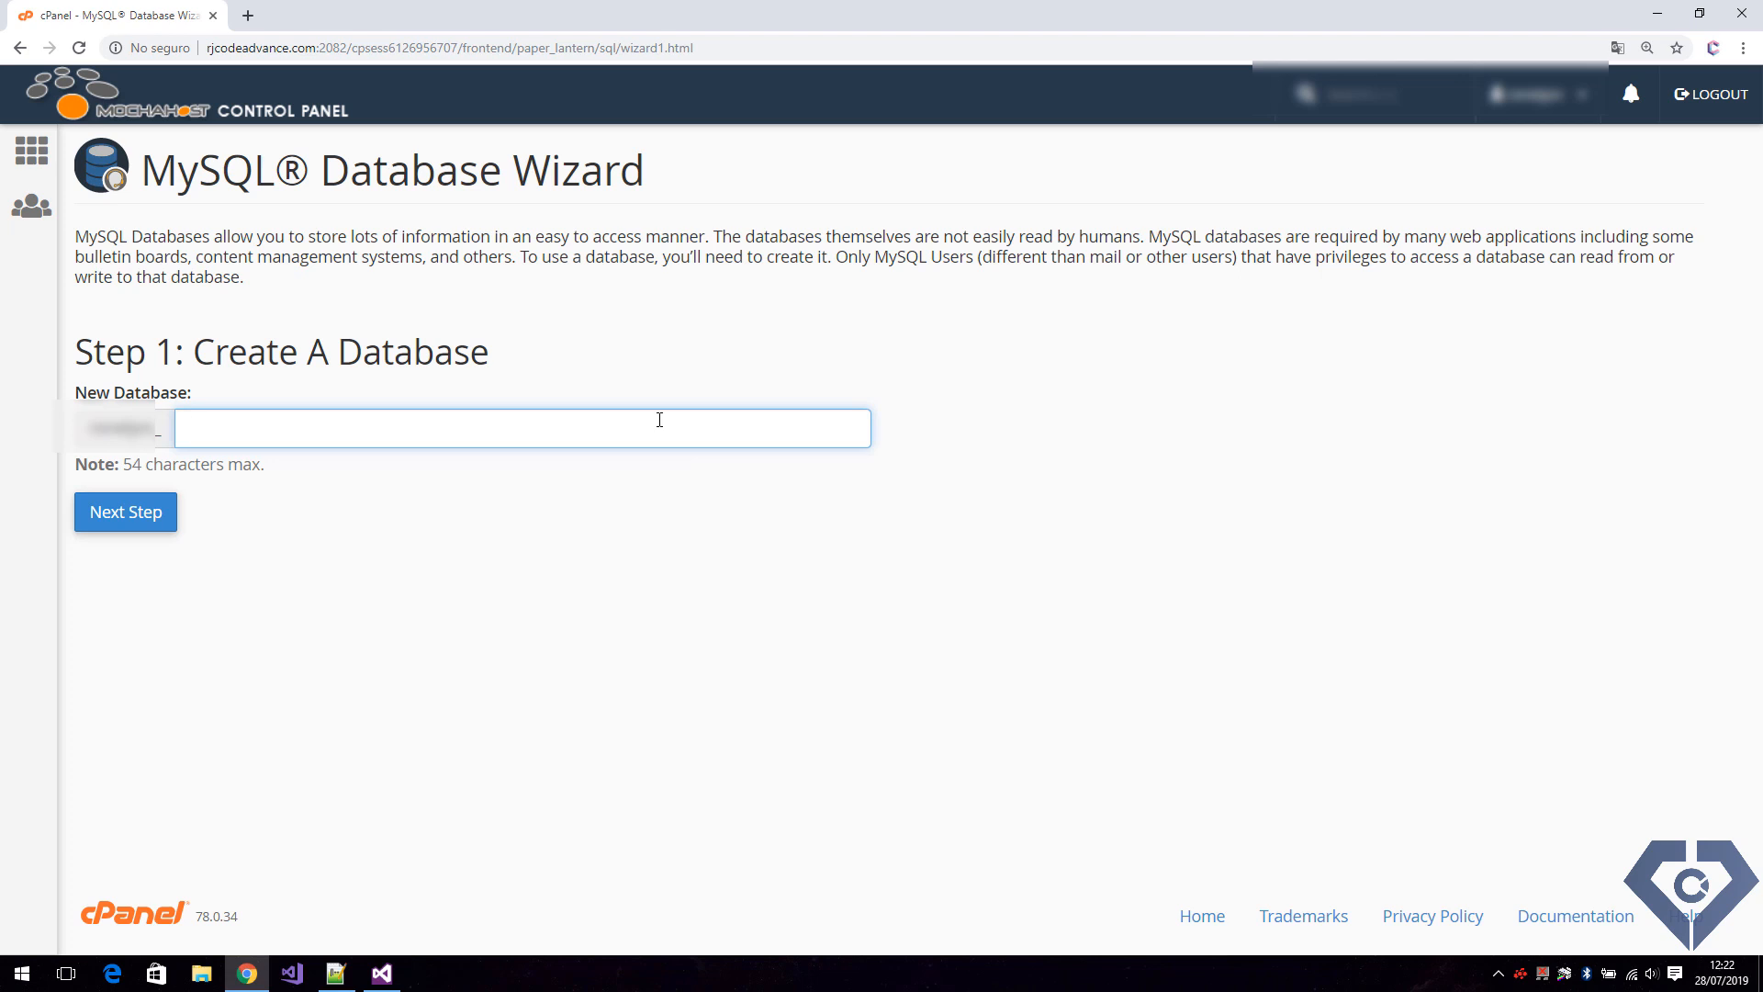
{"action": "type", "text": "MyCompanyDB"}
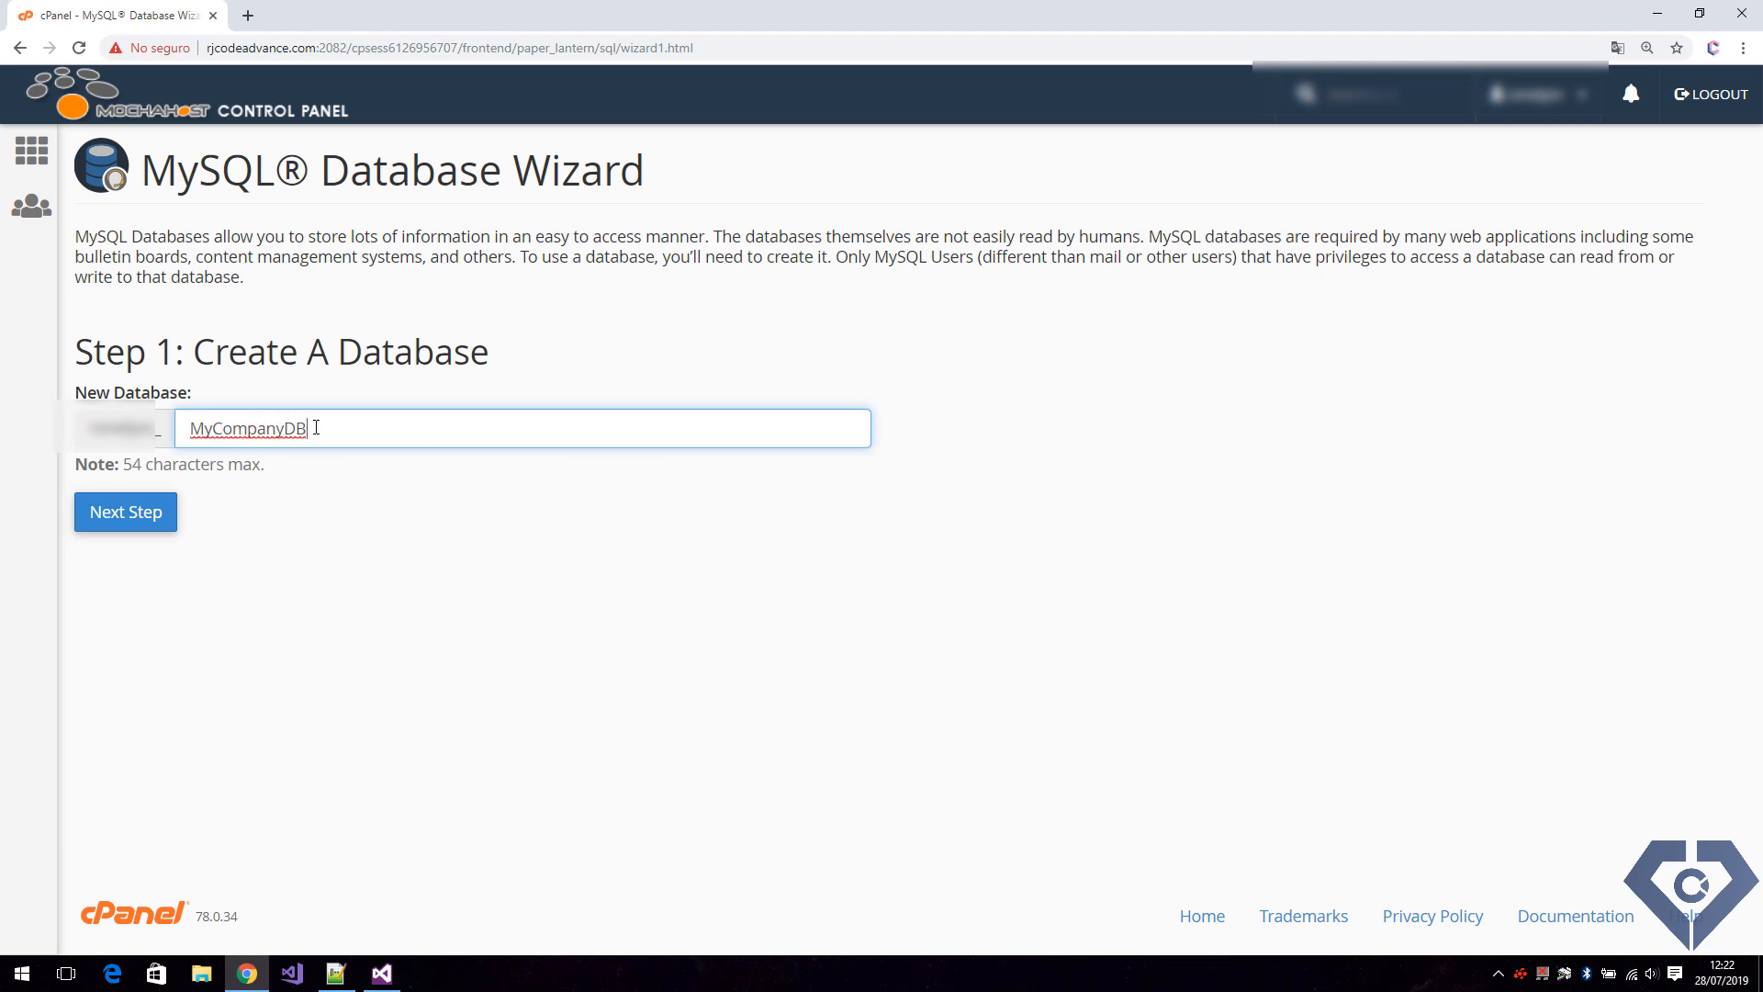
{"action": "left_click", "coordinate": [145, 517]}
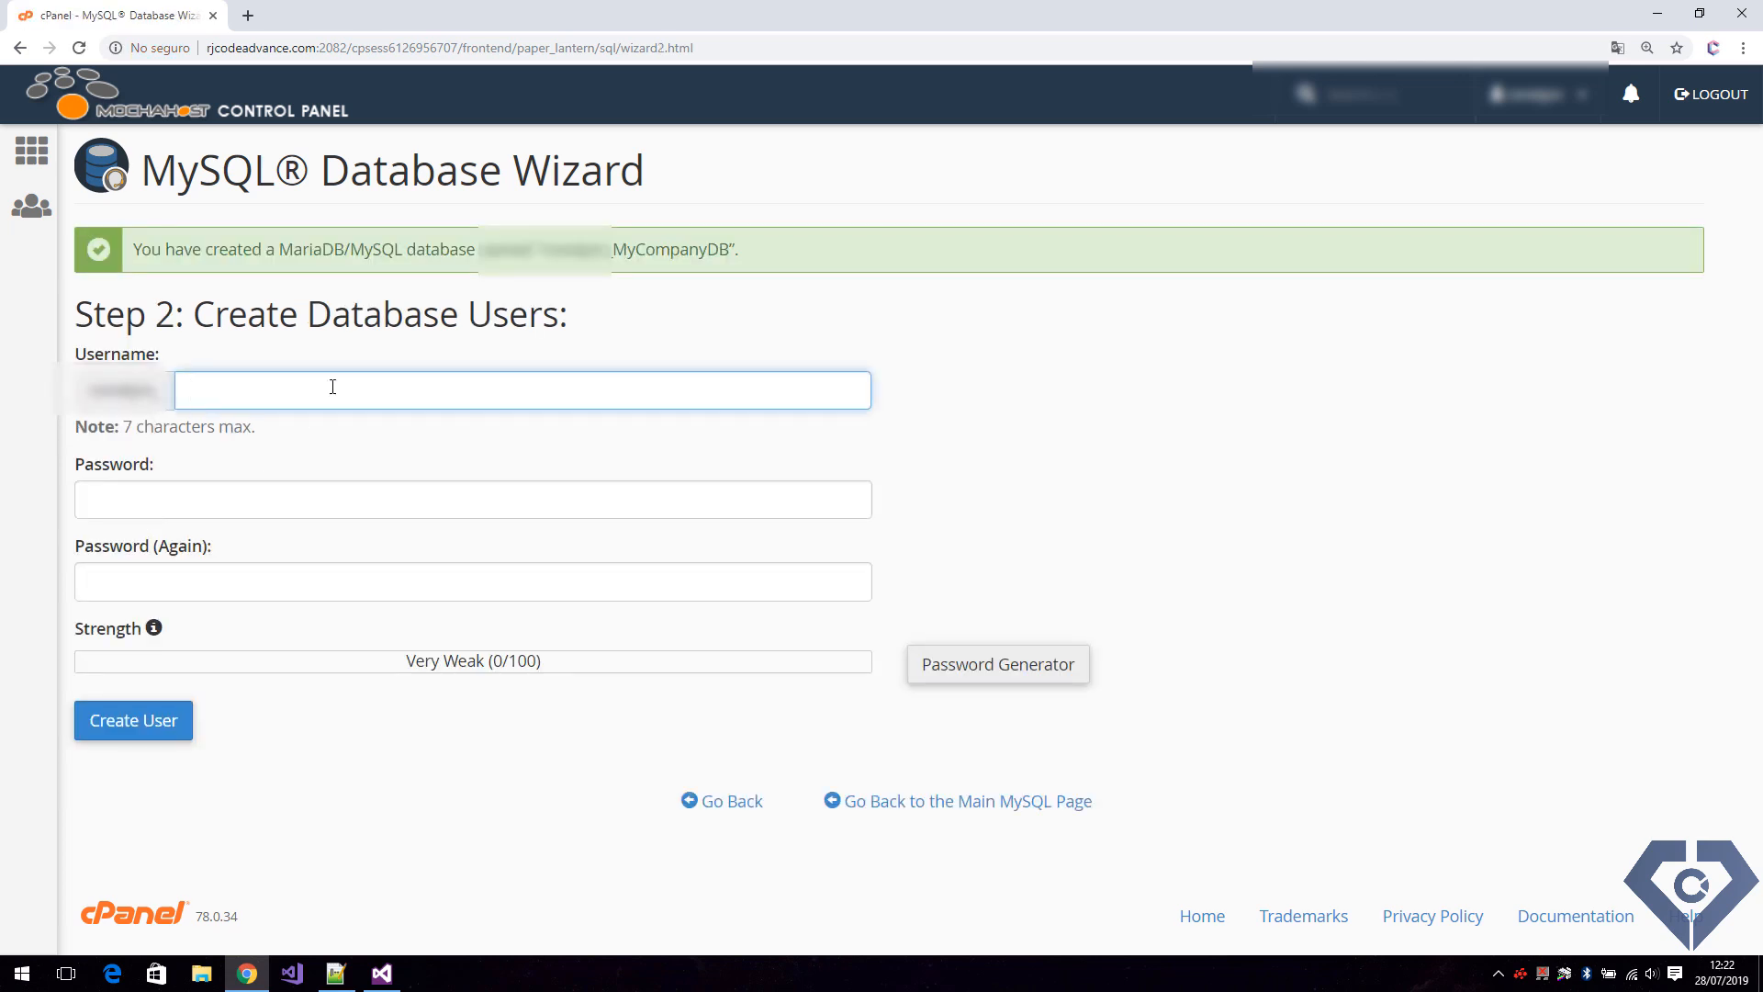
Create the database user AppAcce, entering and repeating its password, and dismiss the browser's offer to save the password.
{"action": "type", "text": "AppAcce"}
{"action": "left_click", "coordinate": [365, 500]}
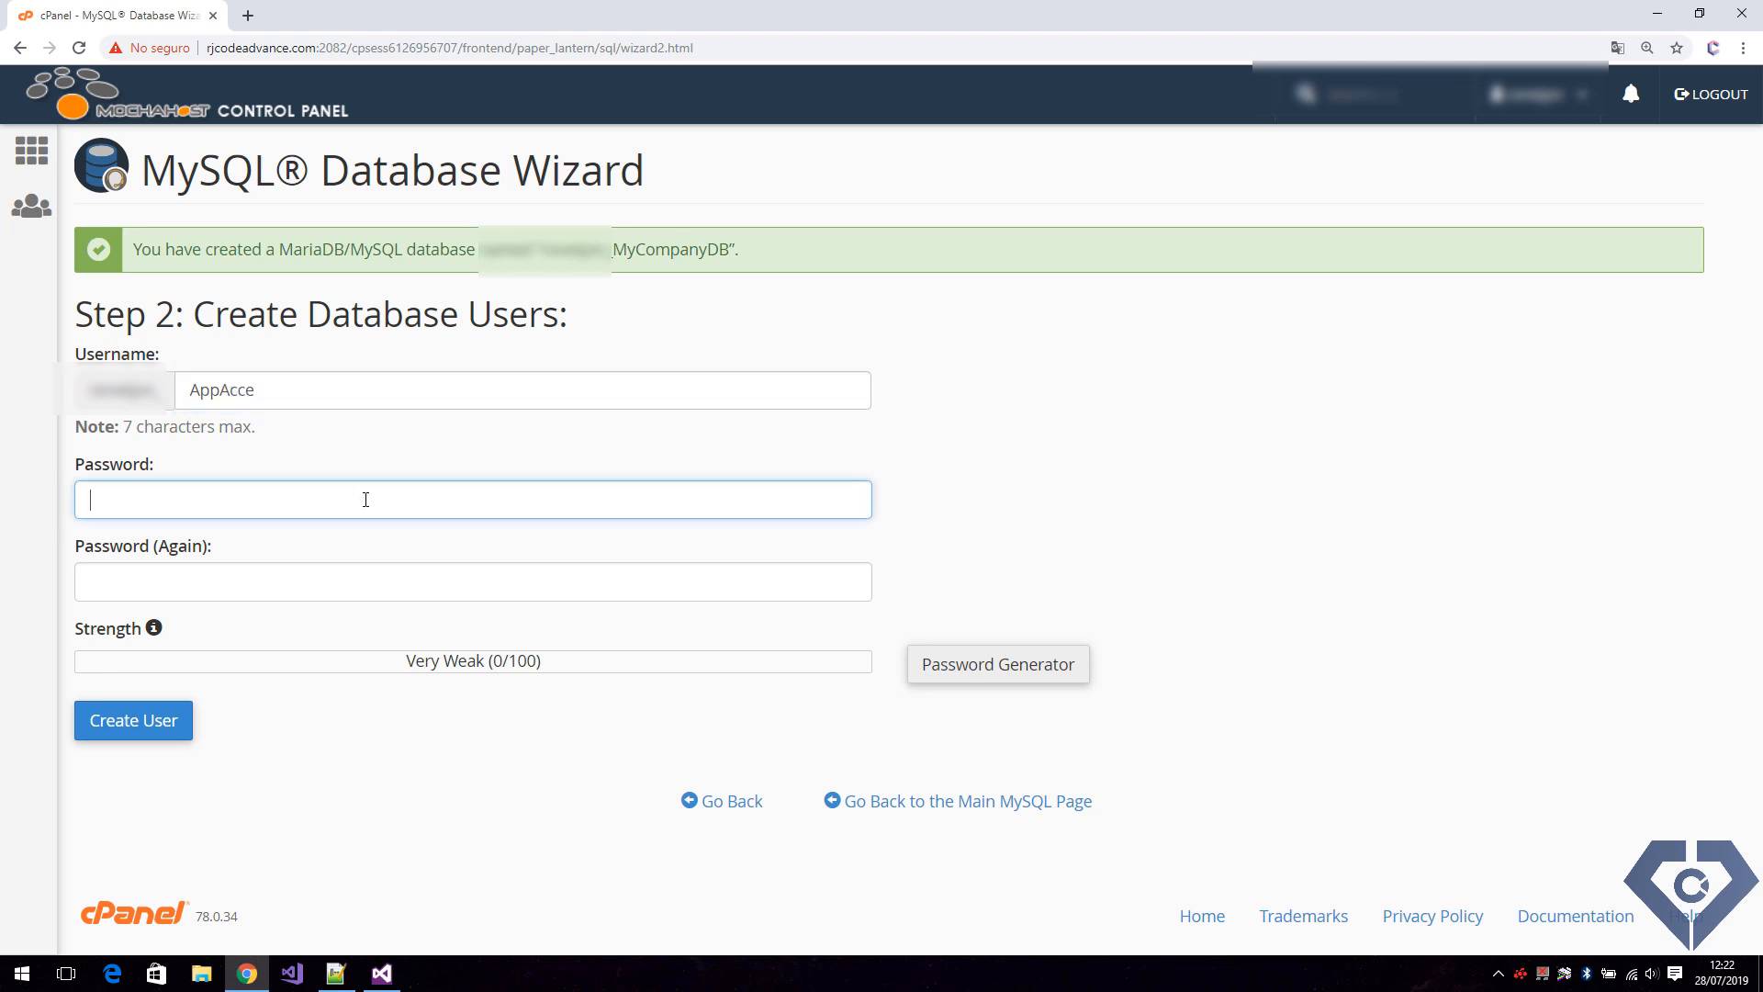
{"action": "type", "text": "admin123"}
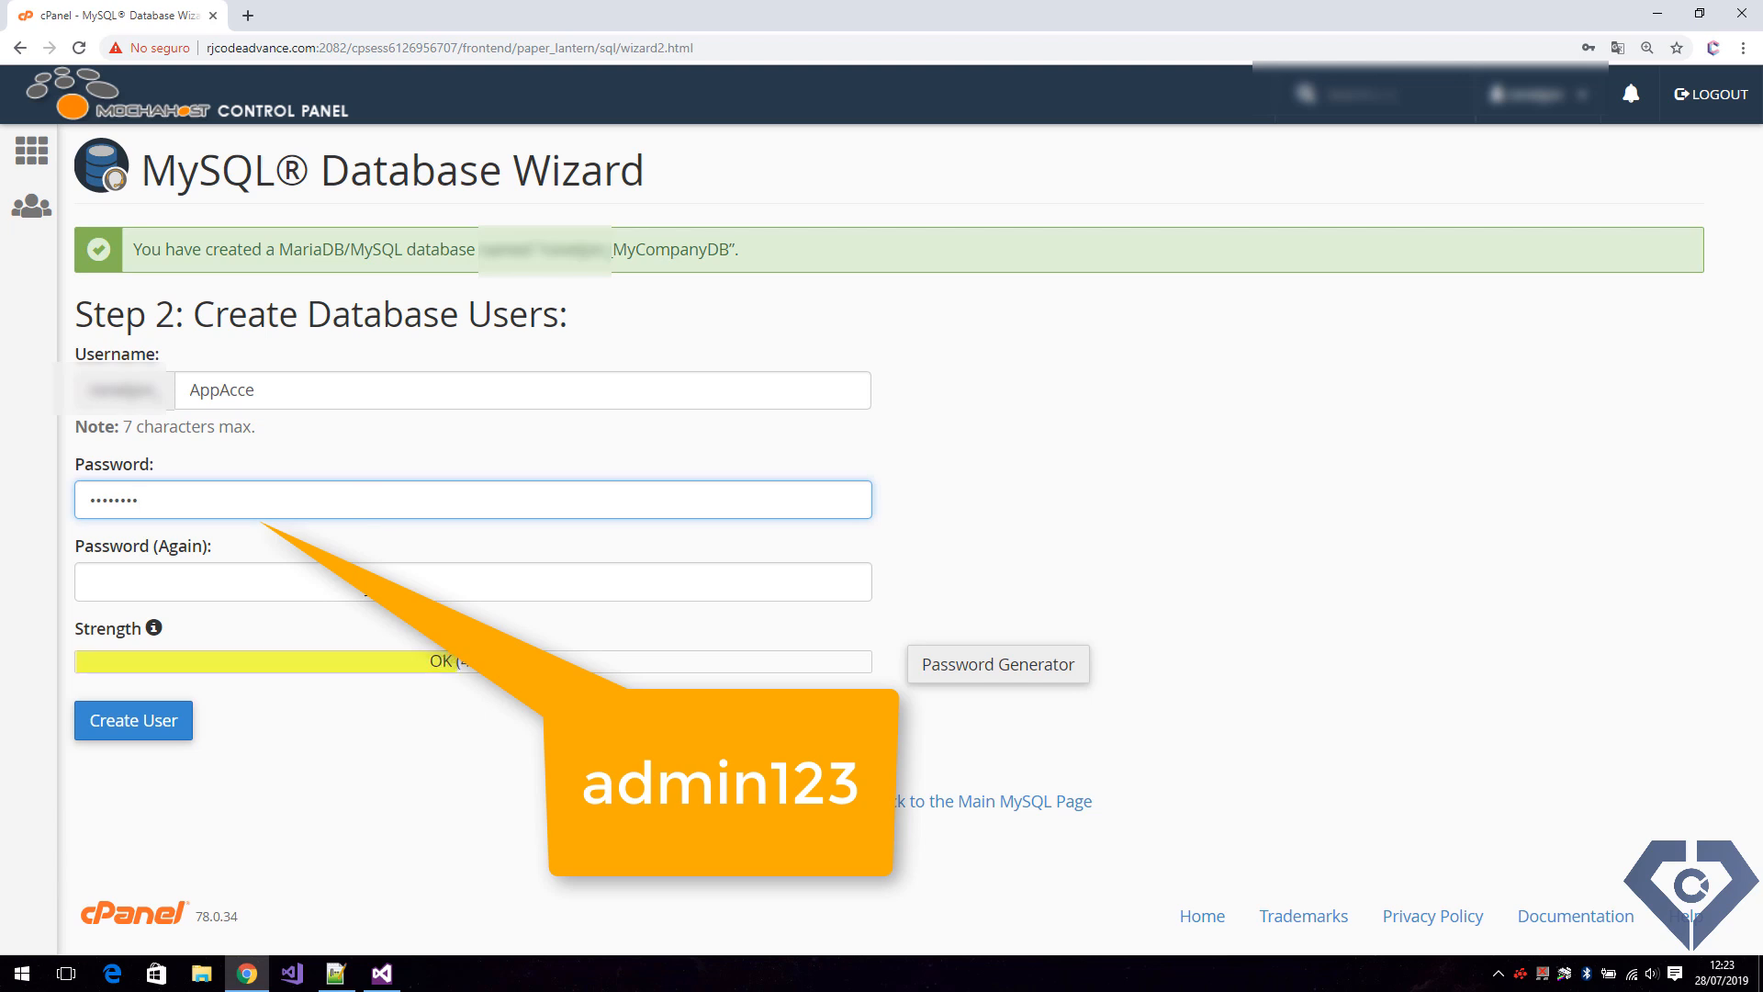
{"action": "left_click", "coordinate": [365, 582]}
{"action": "type", "text": "admin123"}
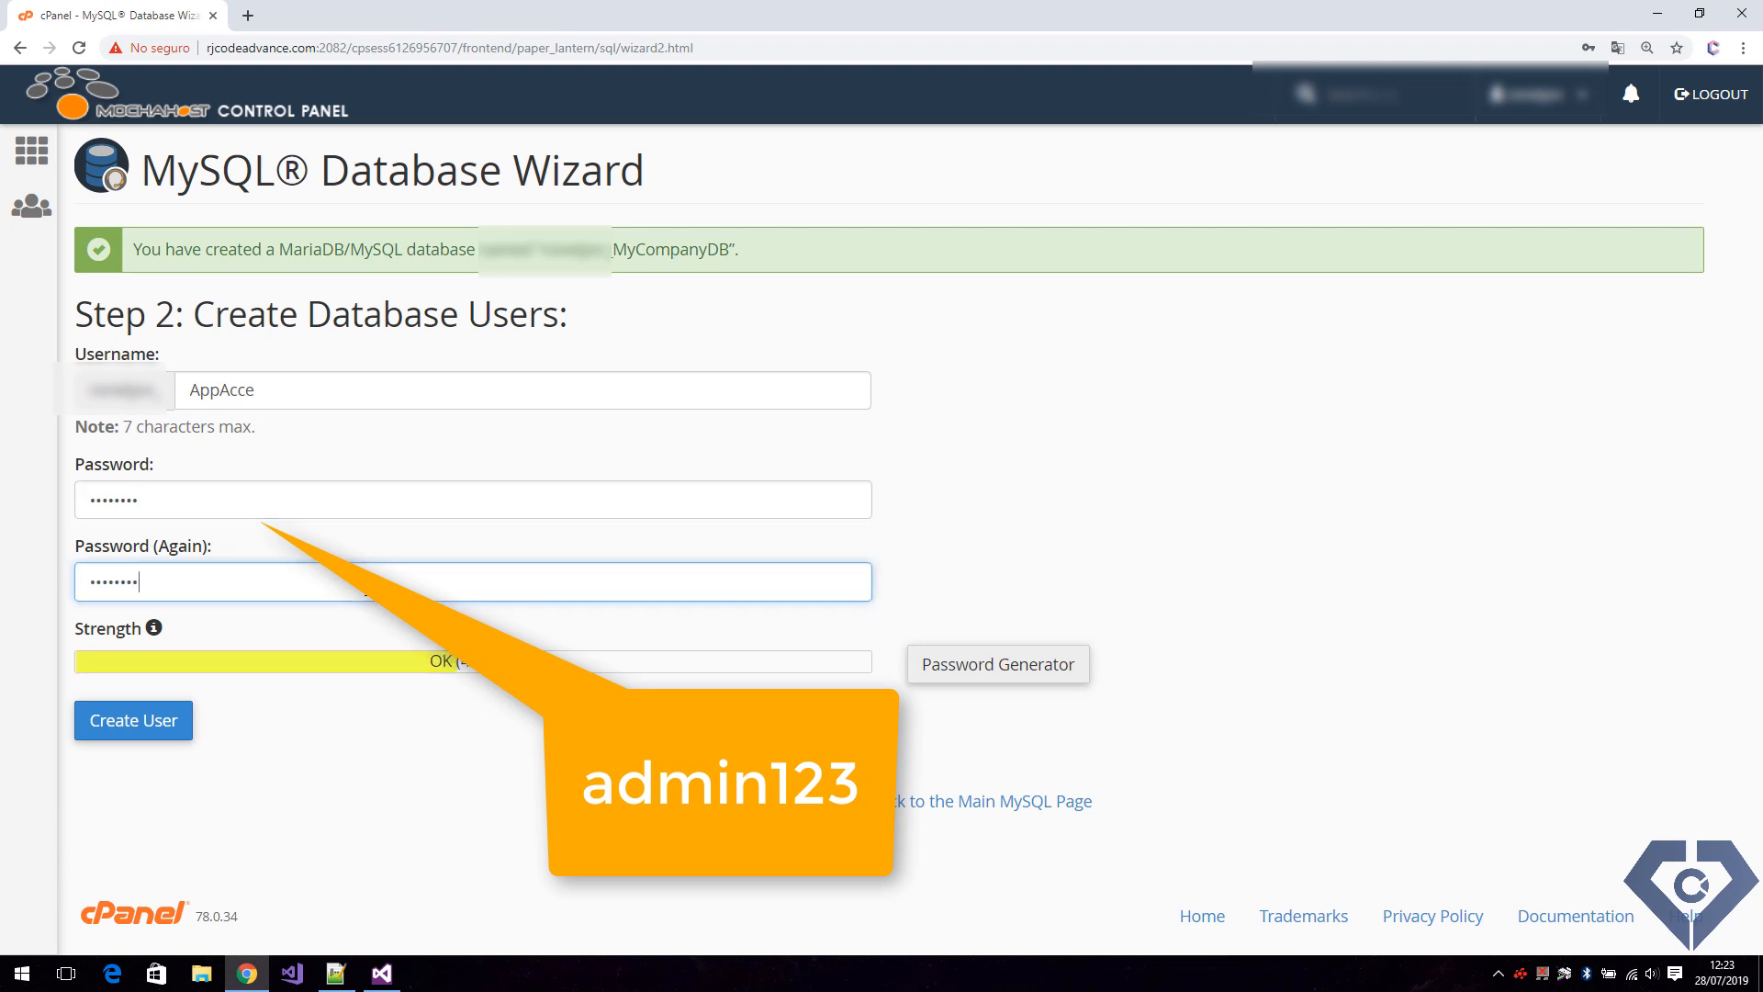
{"action": "left_click", "coordinate": [154, 728]}
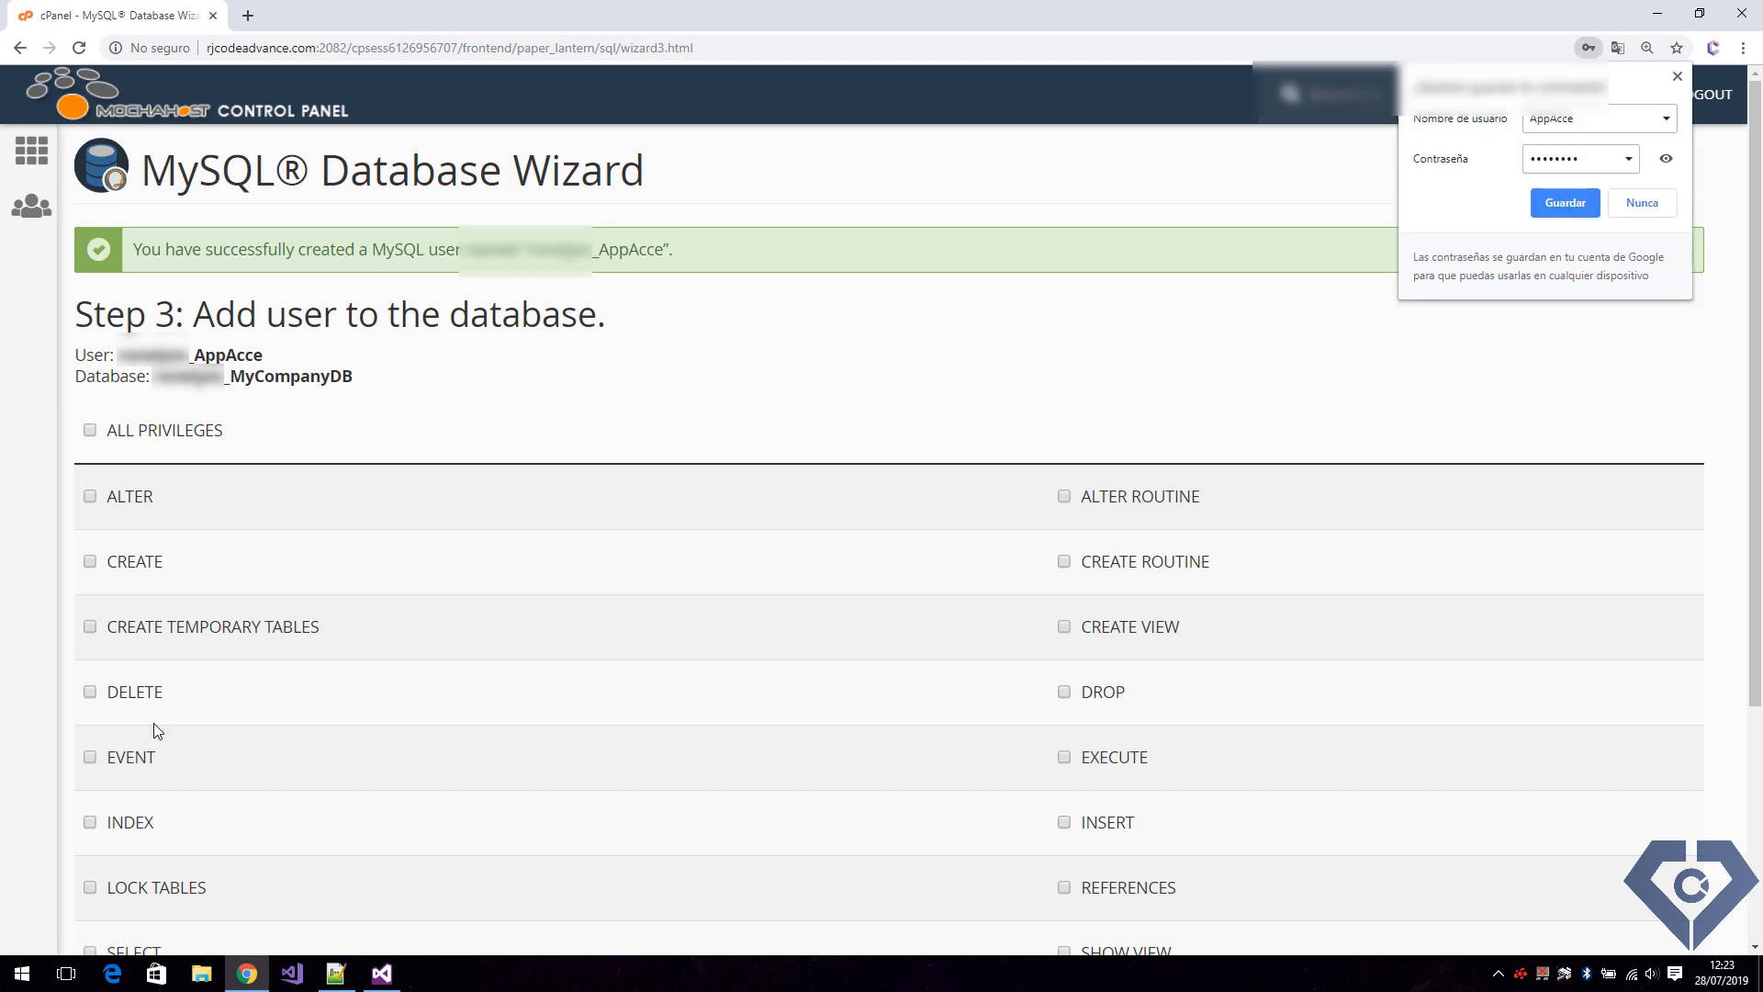
{"action": "left_click", "coordinate": [724, 390]}
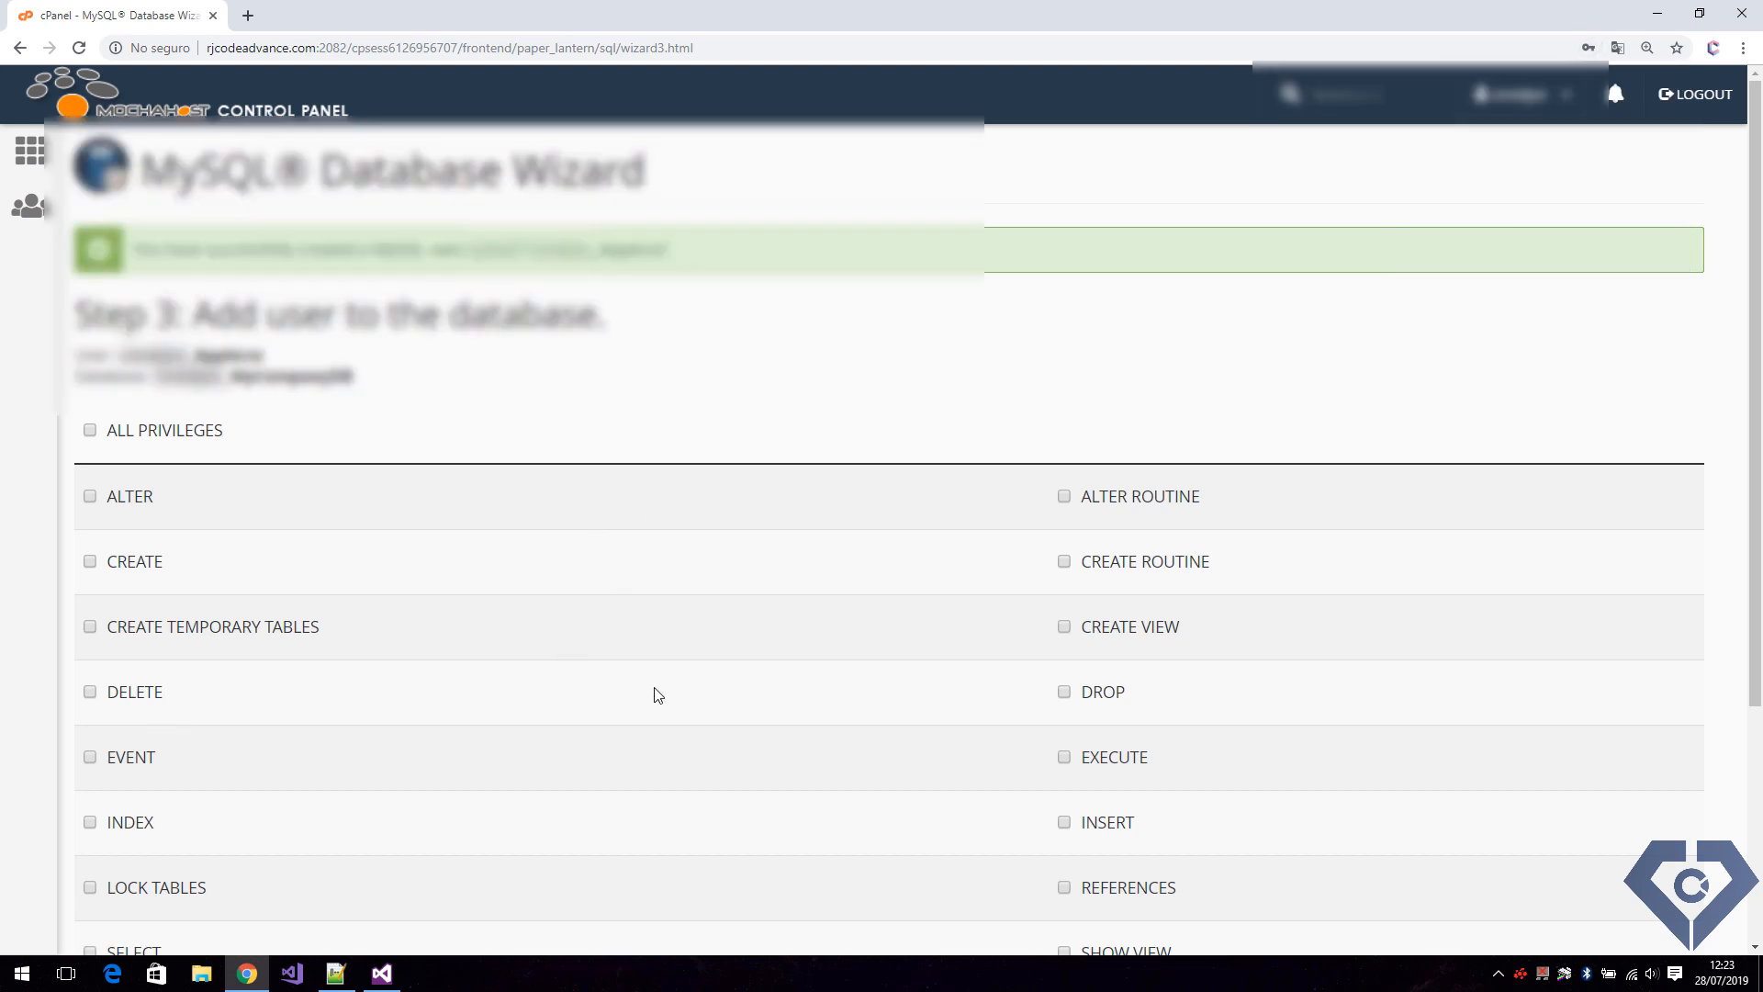
Add the new user to the MyCompanyDB database with ALL PRIVILEGES.
{"action": "scroll", "coordinate": [657, 695], "scroll_direction": "down", "scroll_amount": 3}
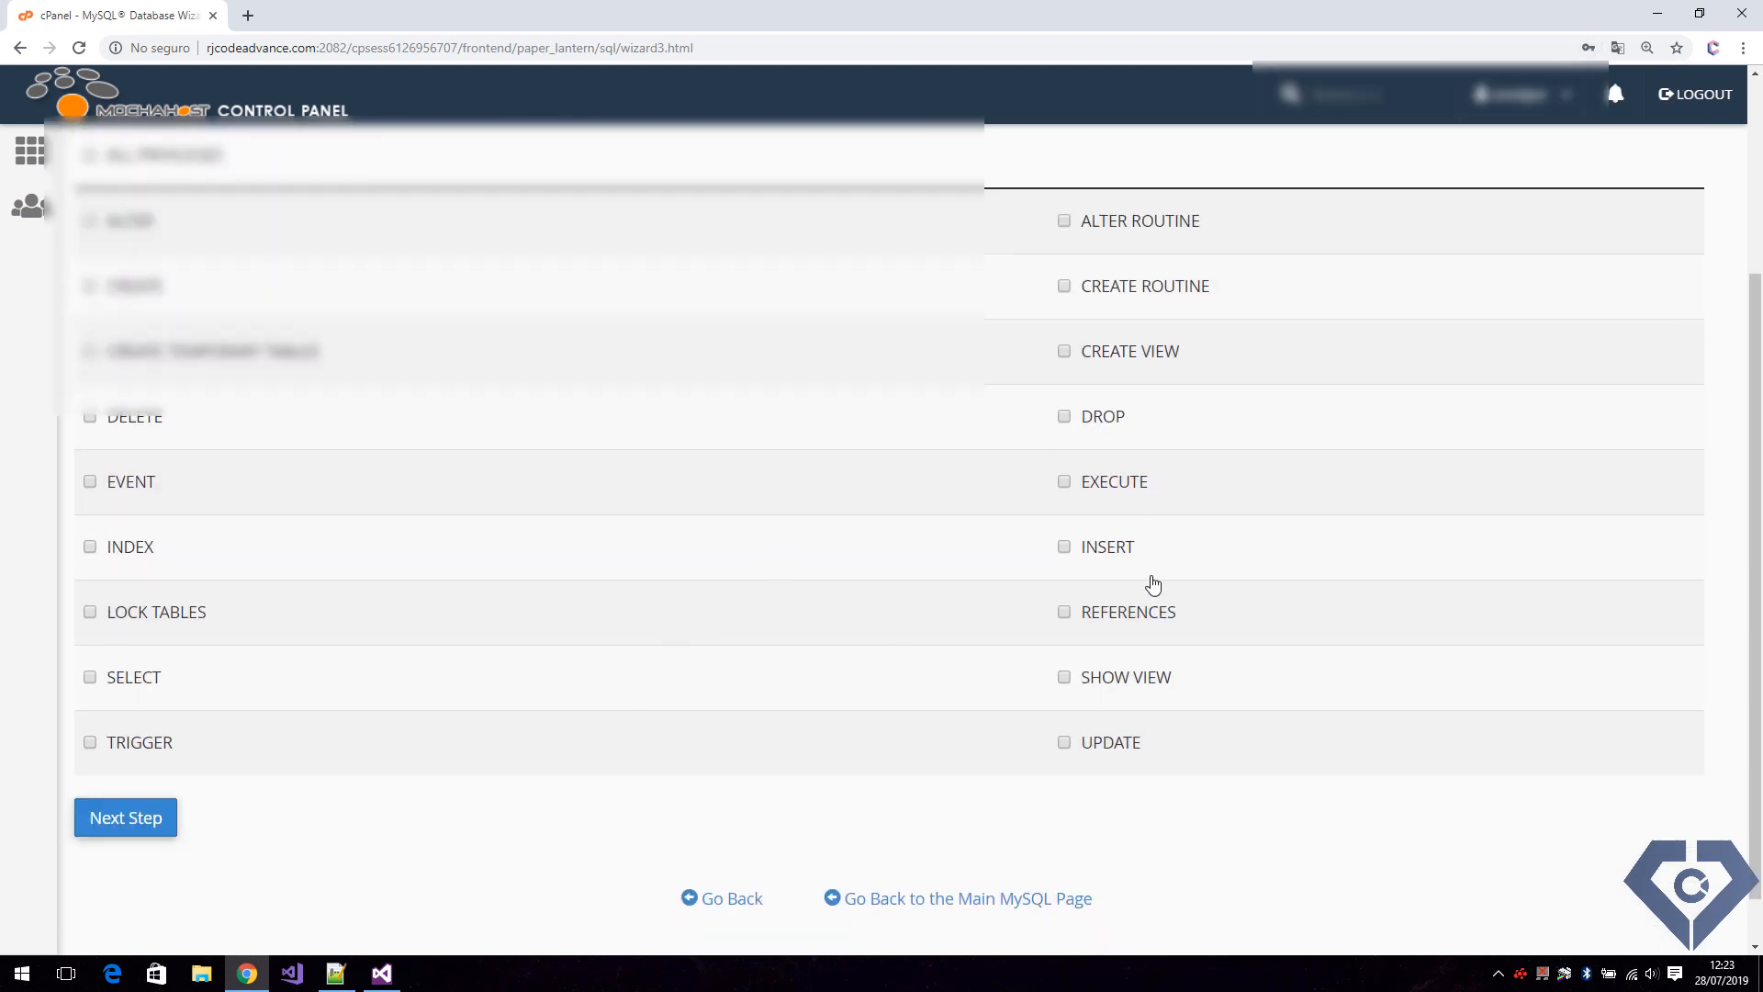
{"action": "scroll", "coordinate": [1012, 579], "scroll_direction": "up", "scroll_amount": 1}
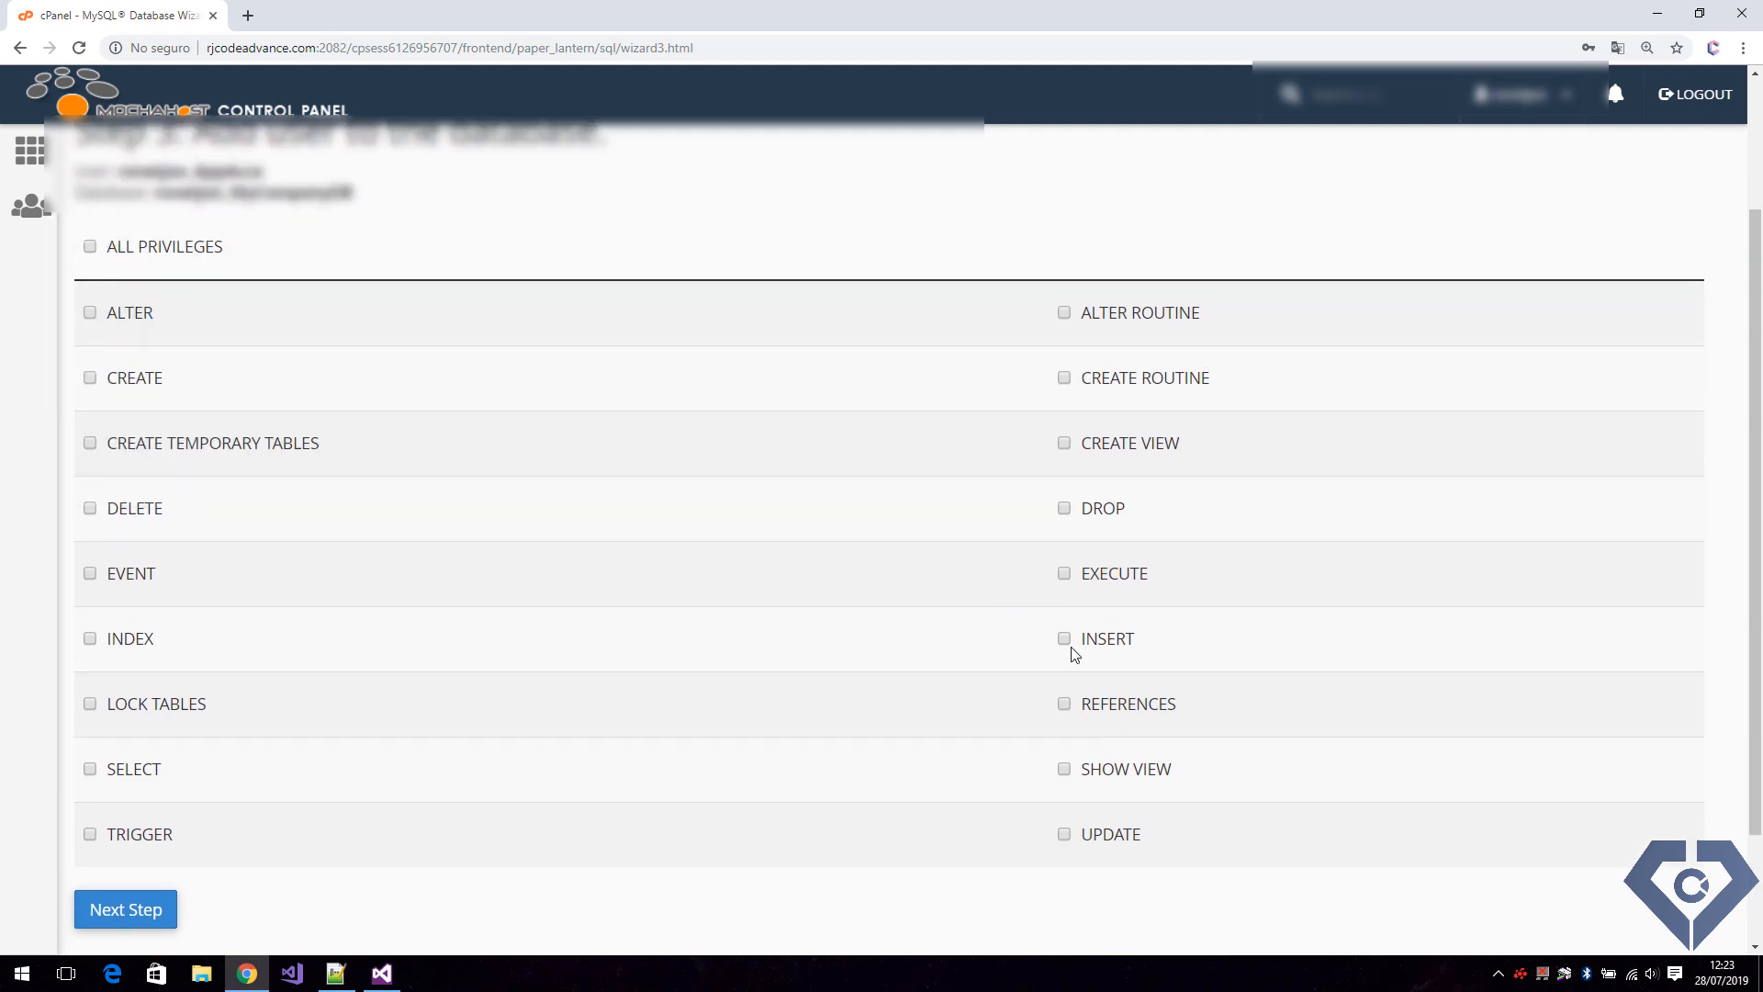
{"action": "left_click", "coordinate": [91, 246]}
{"action": "scroll", "coordinate": [560, 588], "scroll_direction": "down", "scroll_amount": 2}
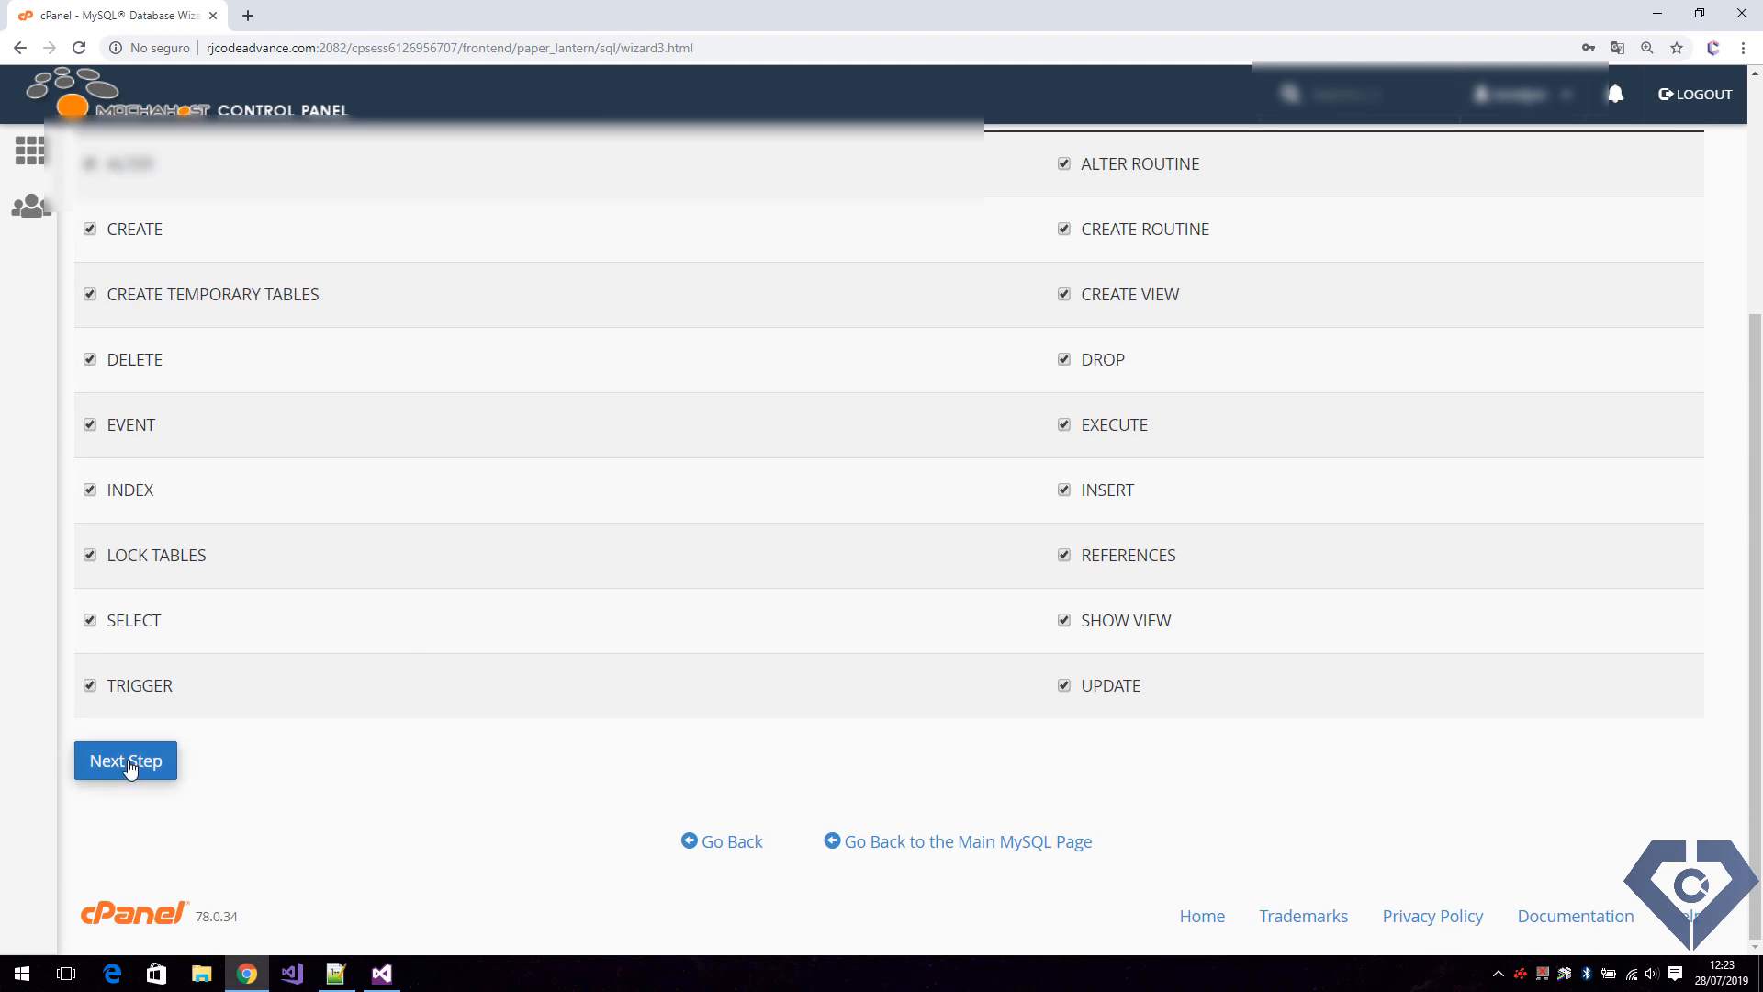
{"action": "left_click", "coordinate": [129, 767]}
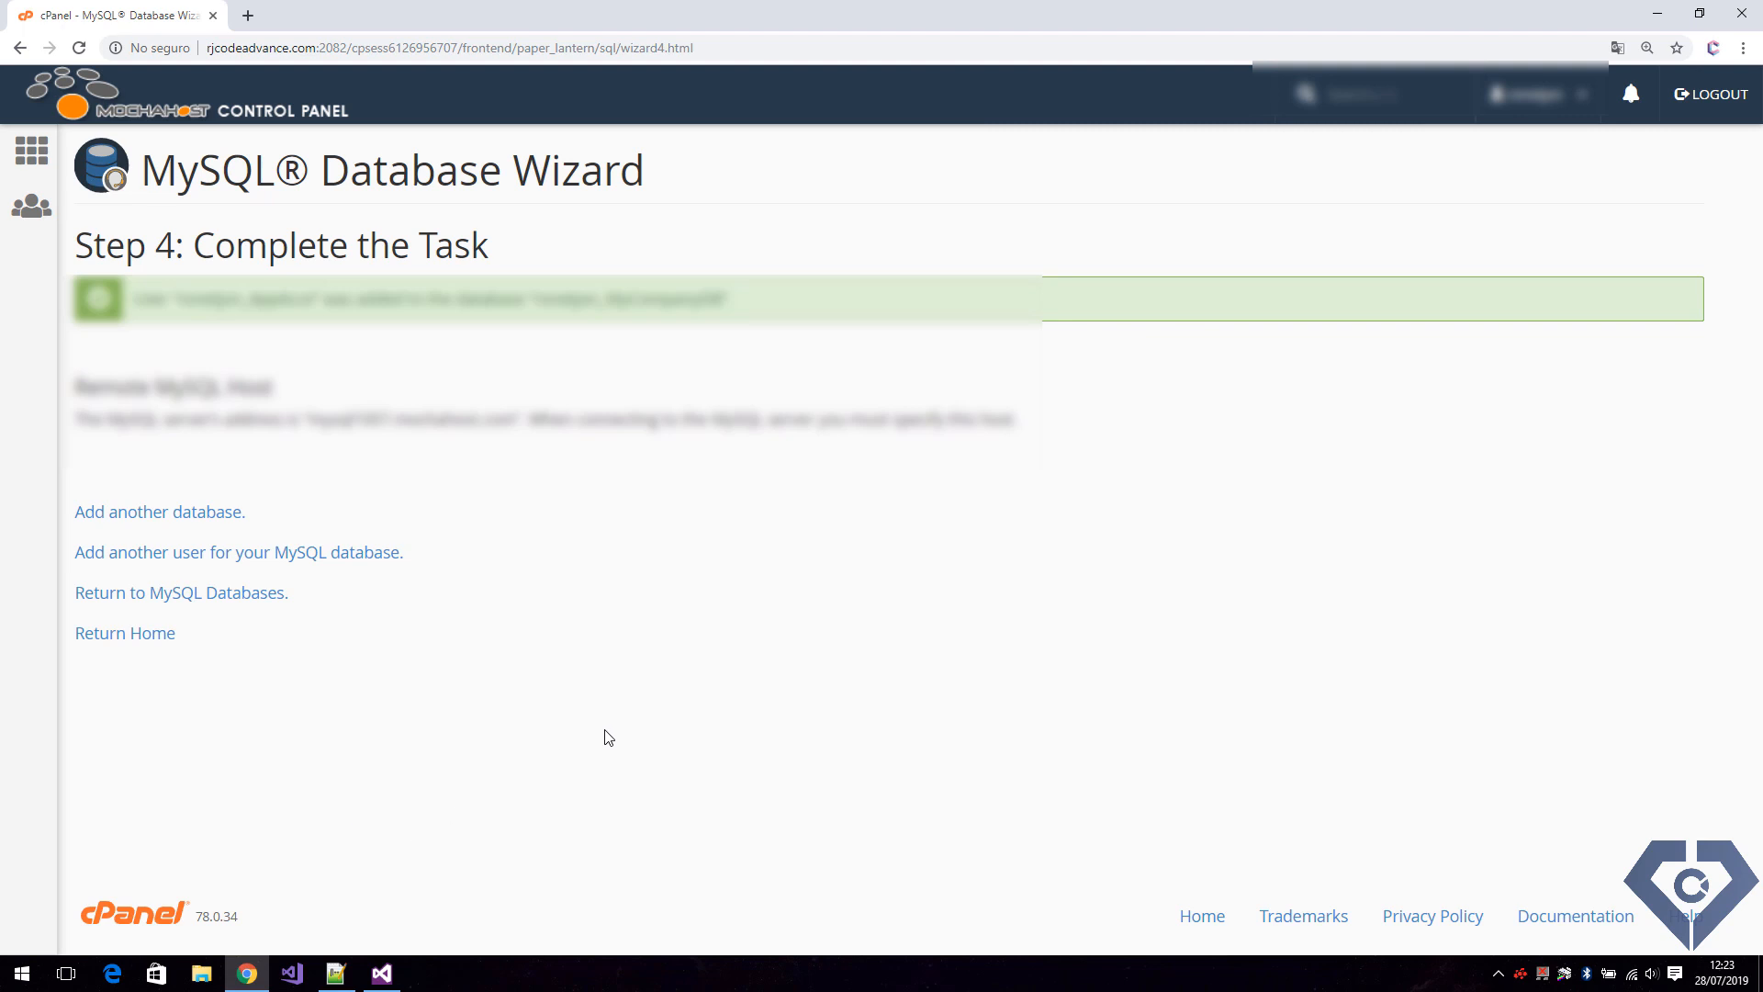
Return to the cPanel home page and open phpMyAdmin's SQL query editor for the MyCompanyDB database.
{"action": "left_click", "coordinate": [154, 635]}
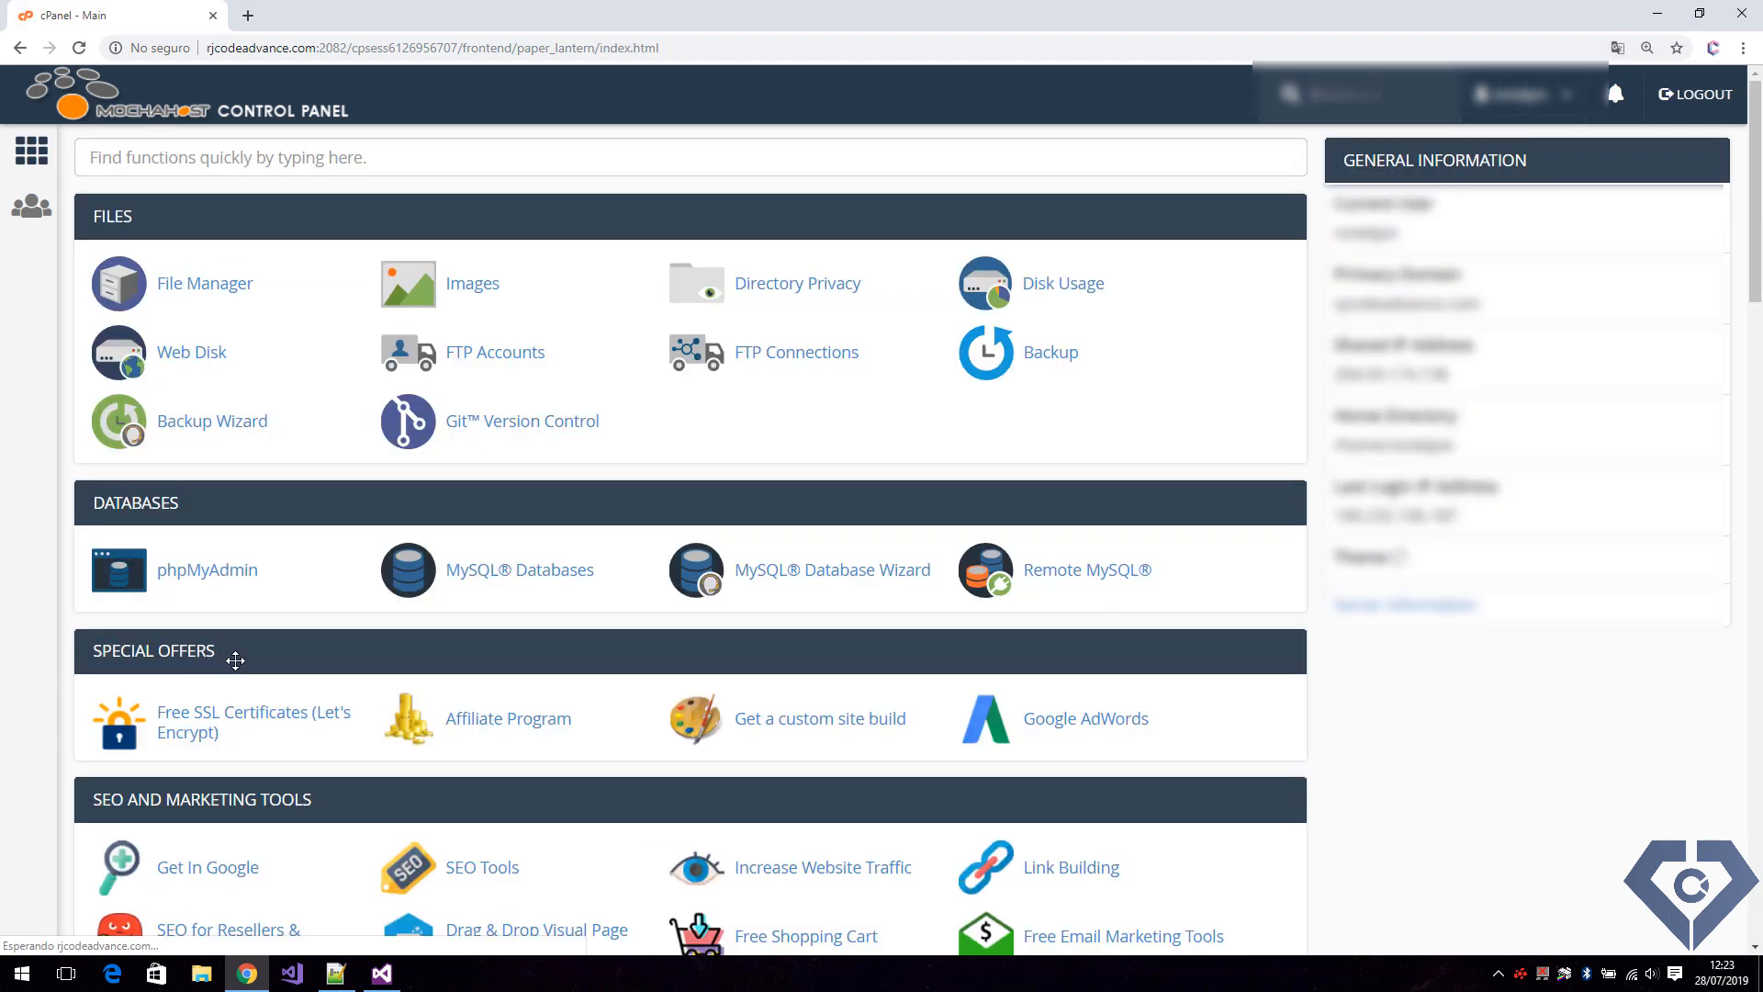
{"action": "left_click", "coordinate": [206, 571]}
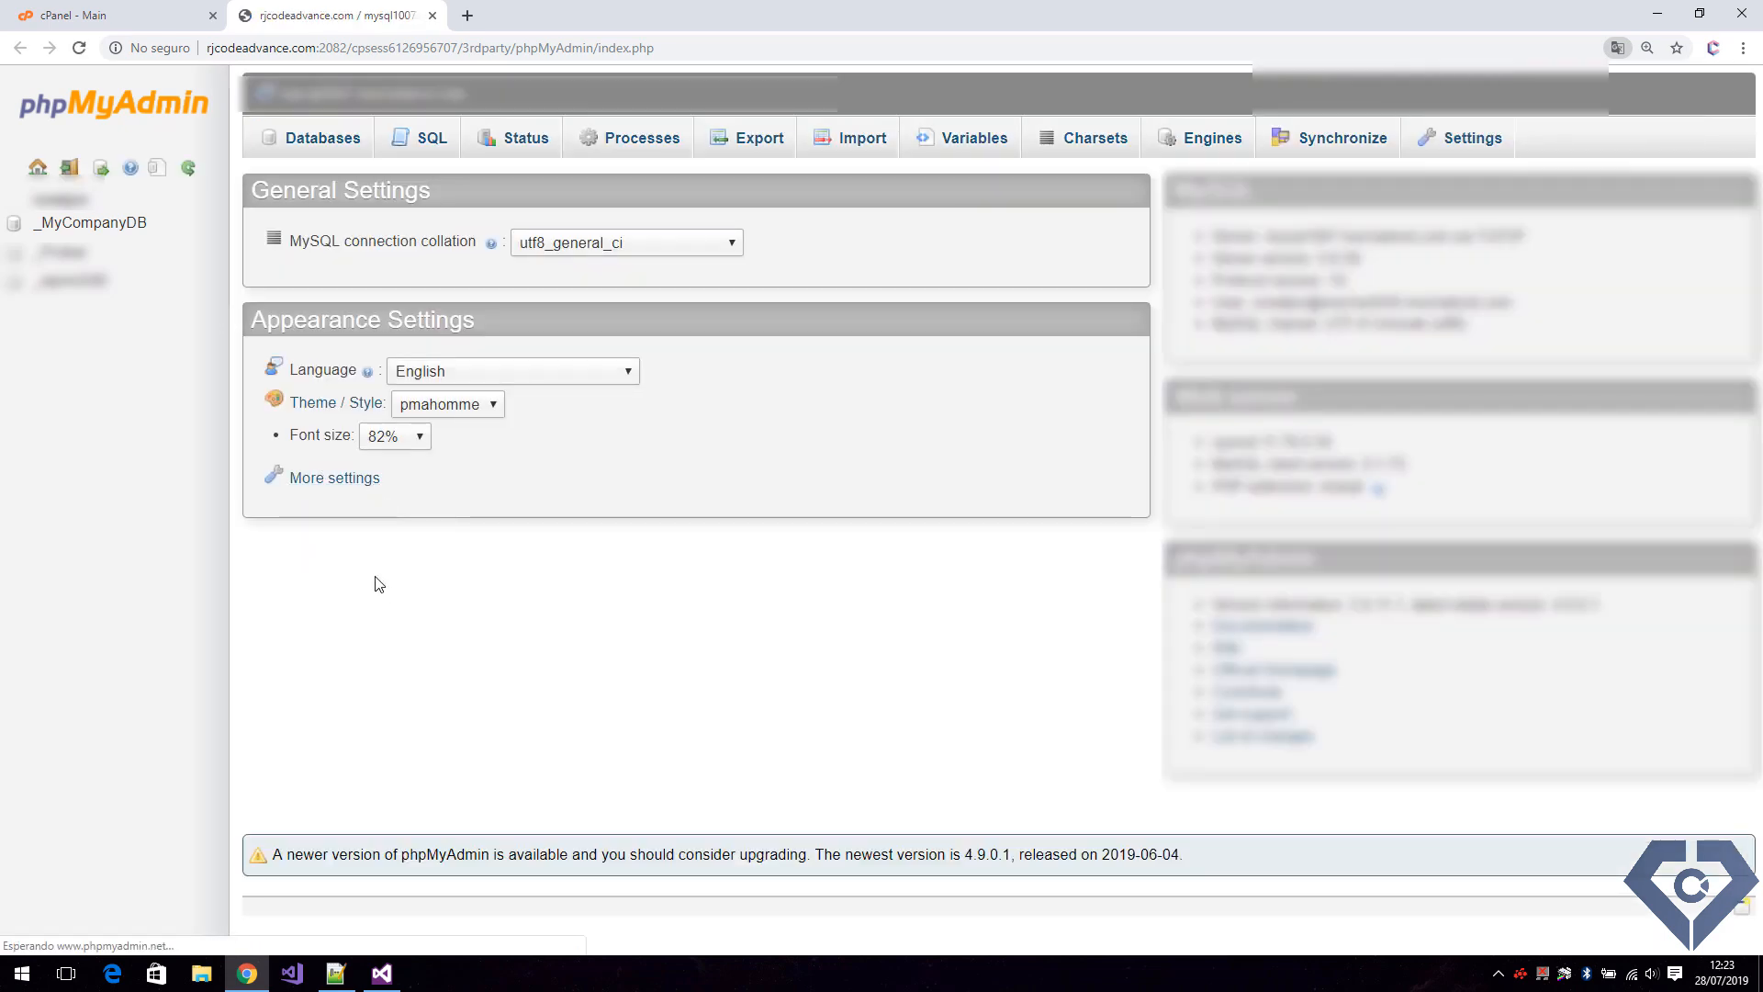
{"action": "left_click", "coordinate": [118, 229]}
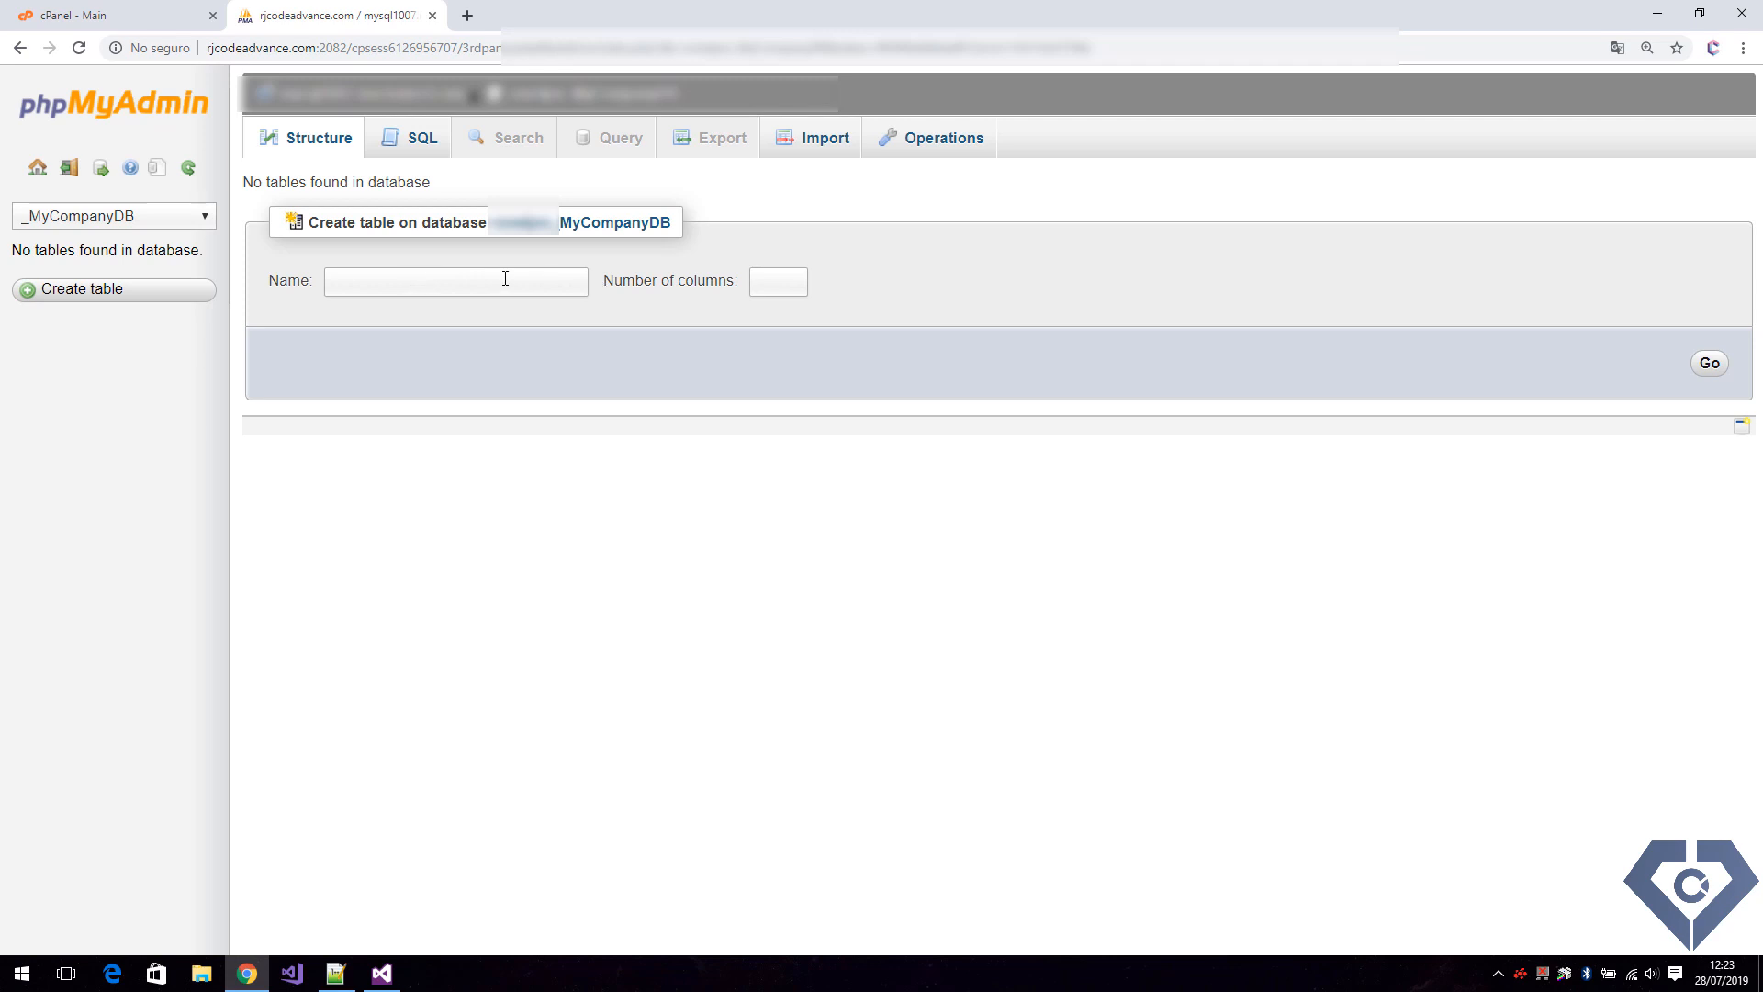
{"action": "left_click", "coordinate": [413, 138]}
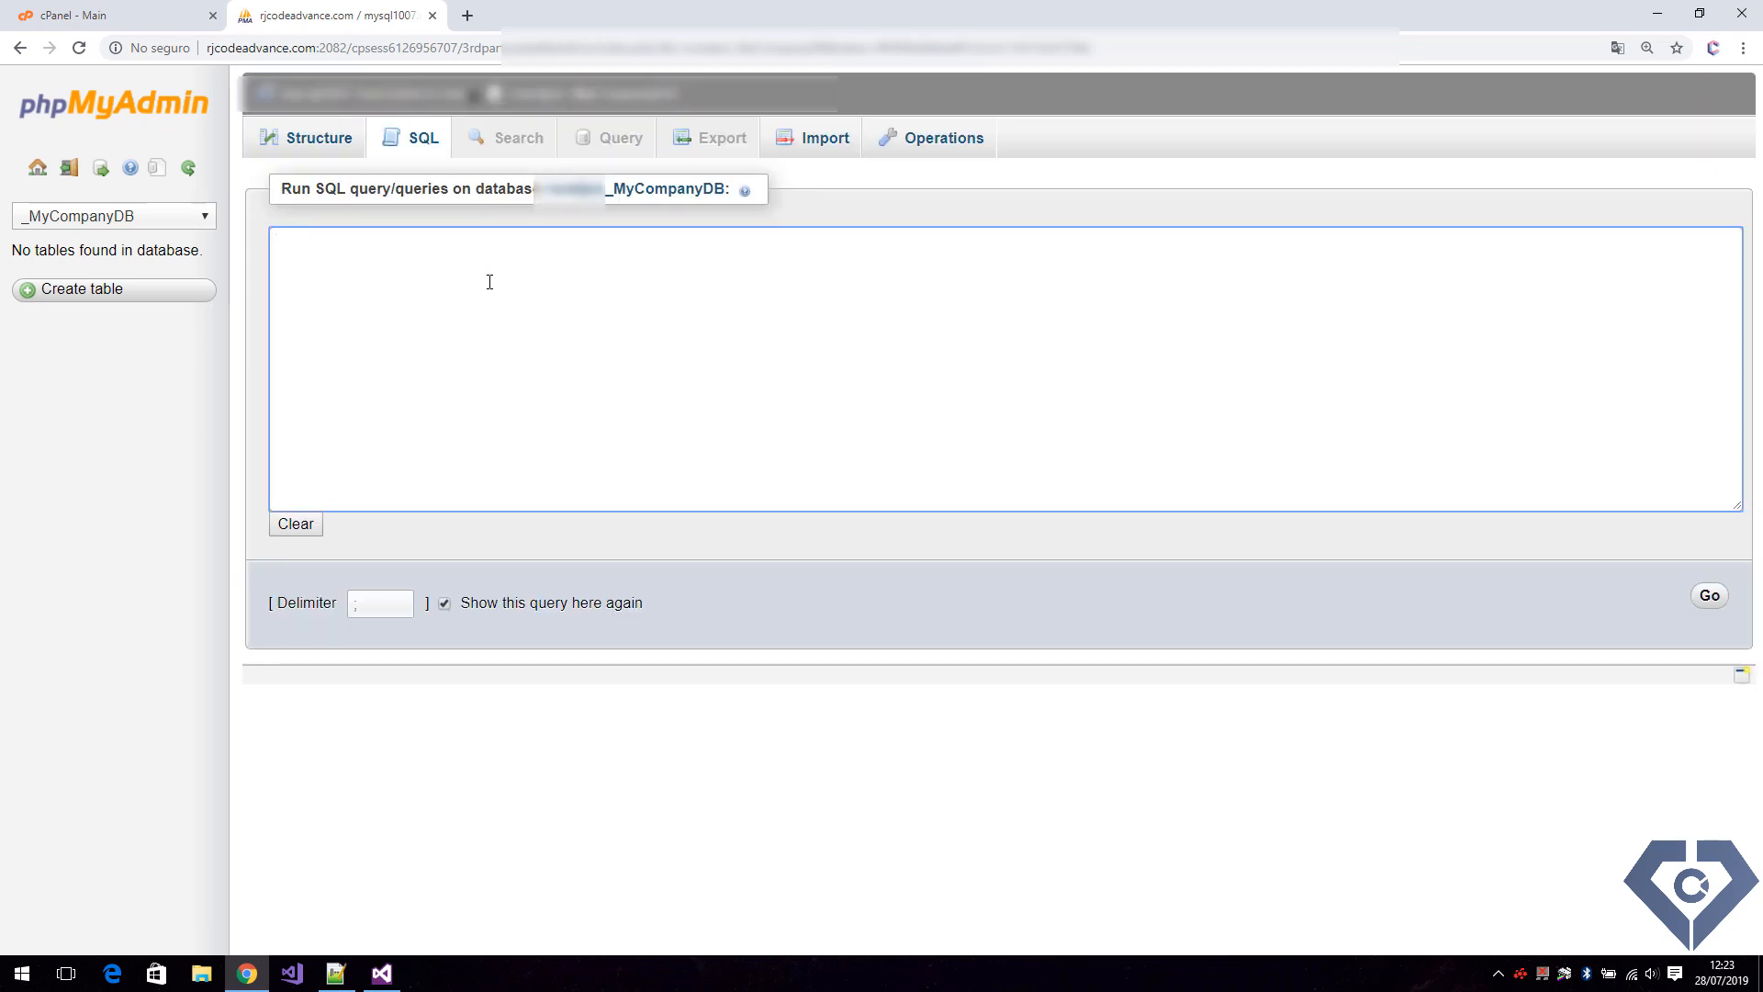
Switch to Notepad++ and copy the Users table creation and its insert statements from MyCompanyMySqlDB.sql.
{"action": "left_click", "coordinate": [335, 973]}
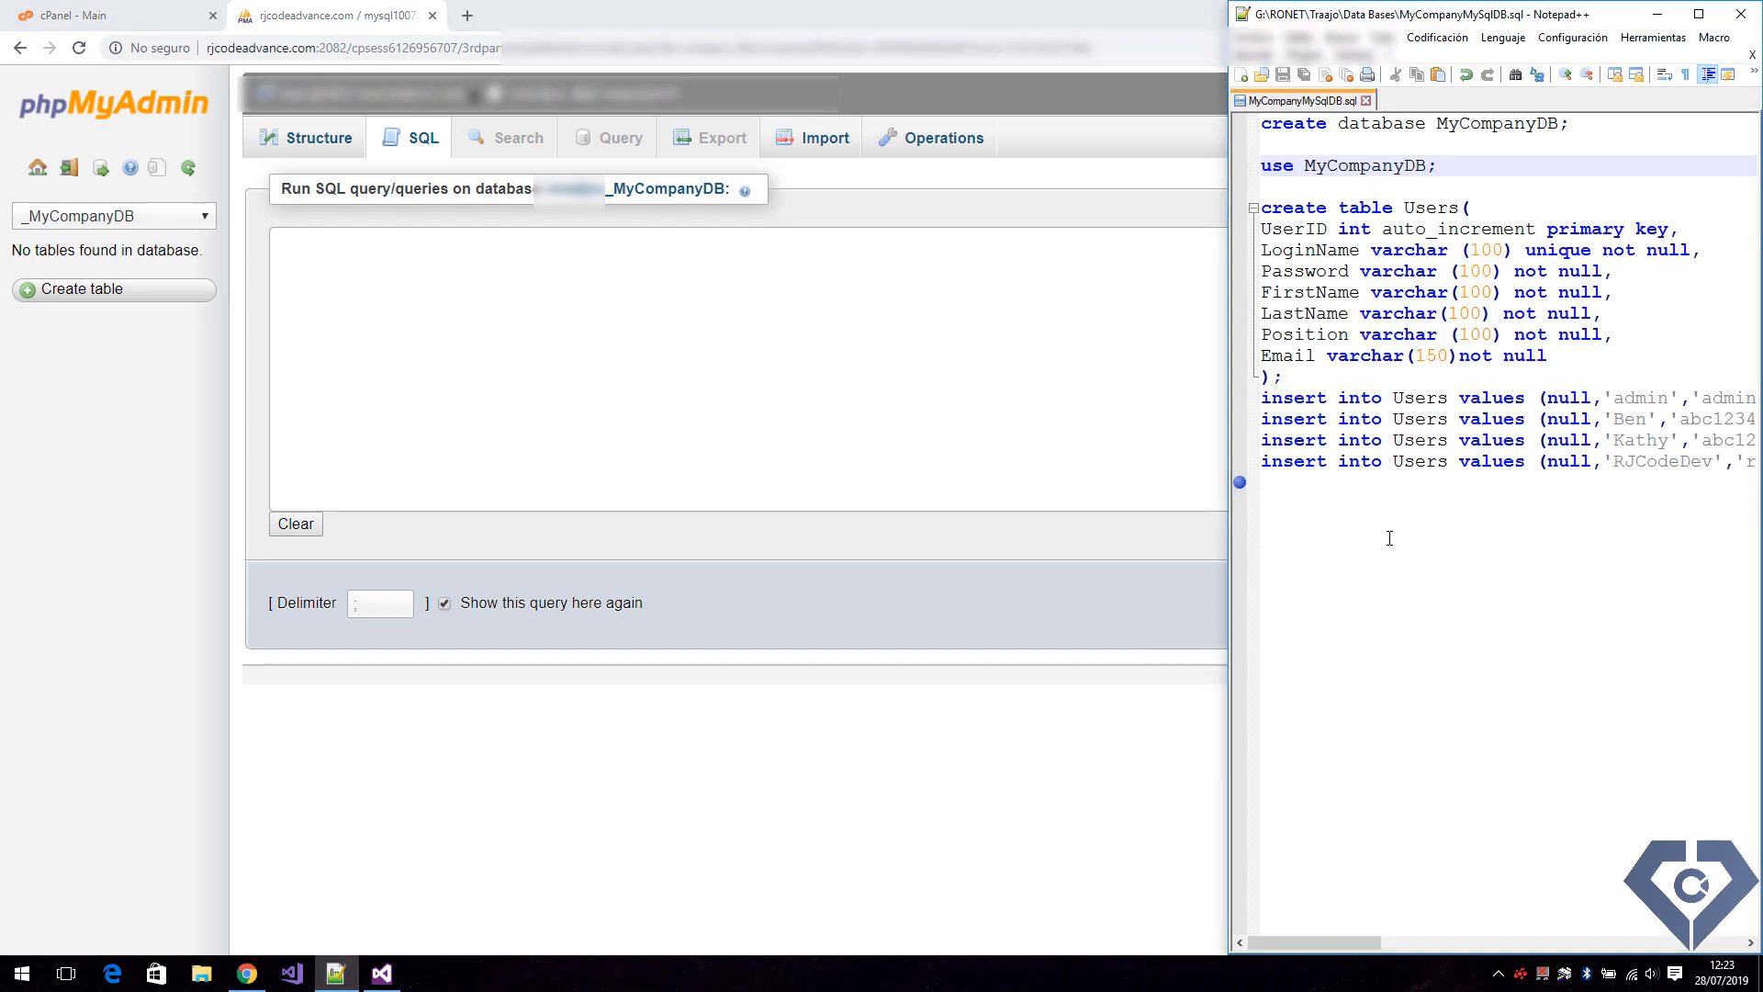
{"action": "left_click_drag", "start_coordinate": [1331, 520], "coordinate": [1261, 208]}
{"action": "key", "text": "ctrl+c"}
{"action": "right_click", "coordinate": [1297, 229]}
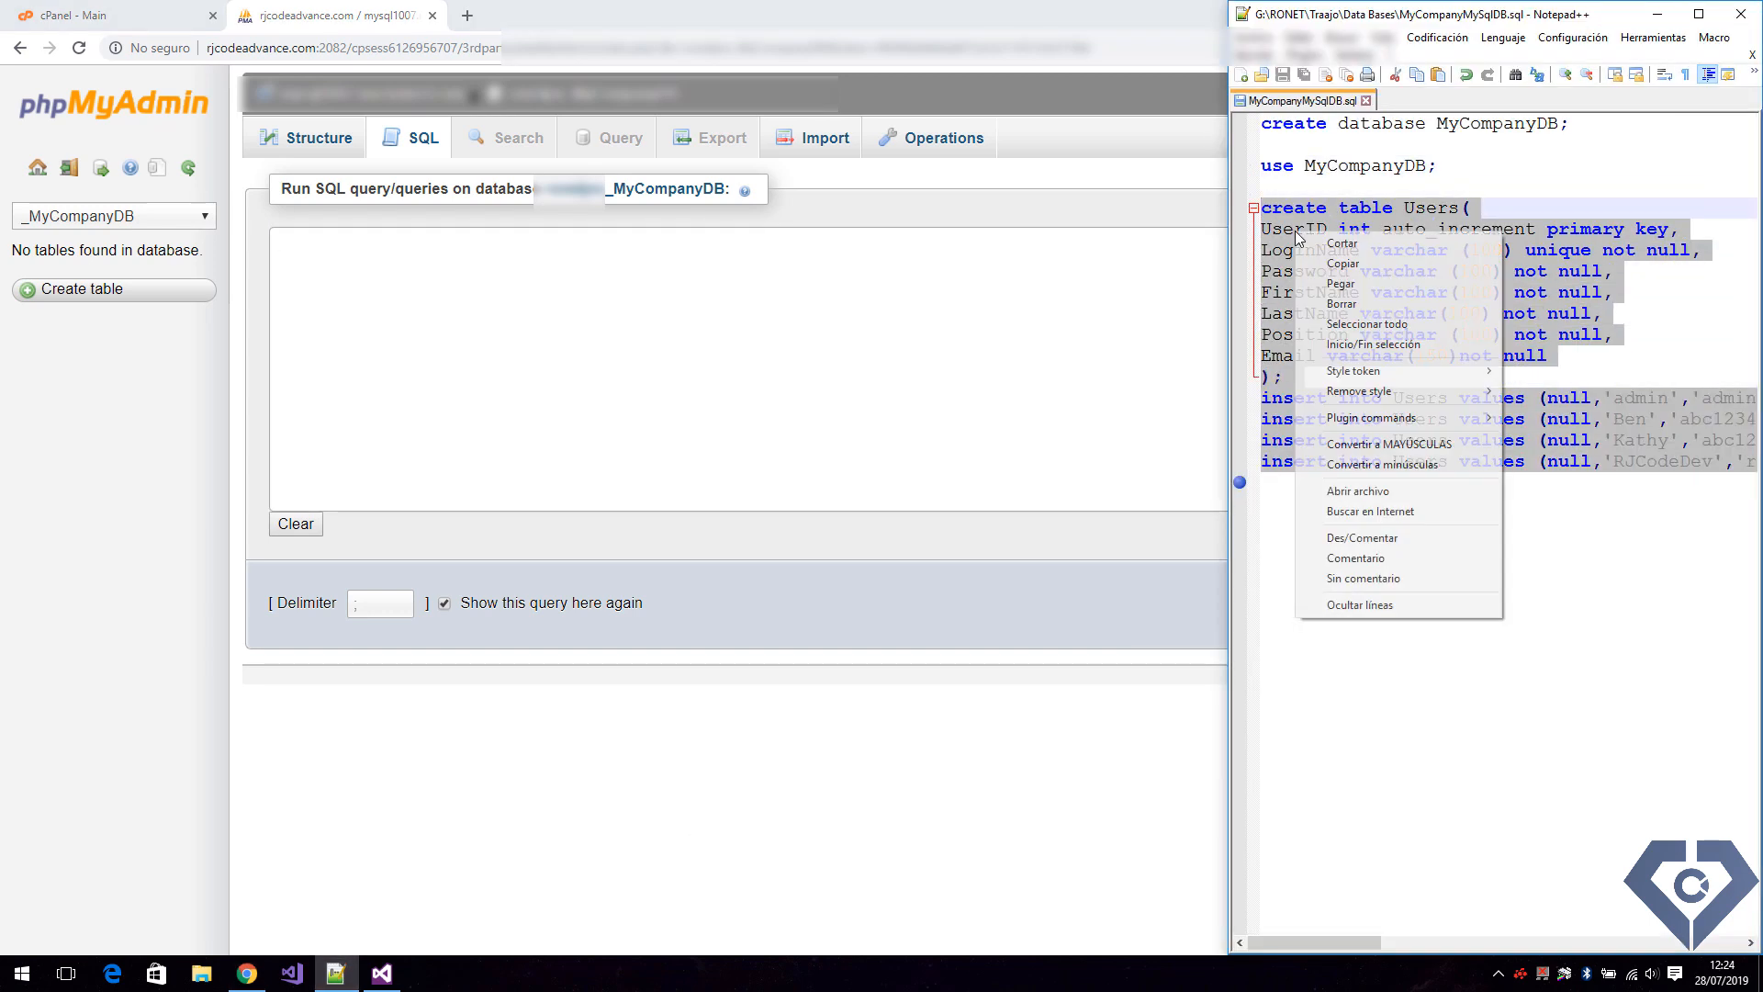
{"action": "left_click", "coordinate": [1343, 263]}
Run the copied SQL script on MyCompanyDB in phpMyAdmin and browse the rows of the new Users table.
{"action": "left_click", "coordinate": [811, 346]}
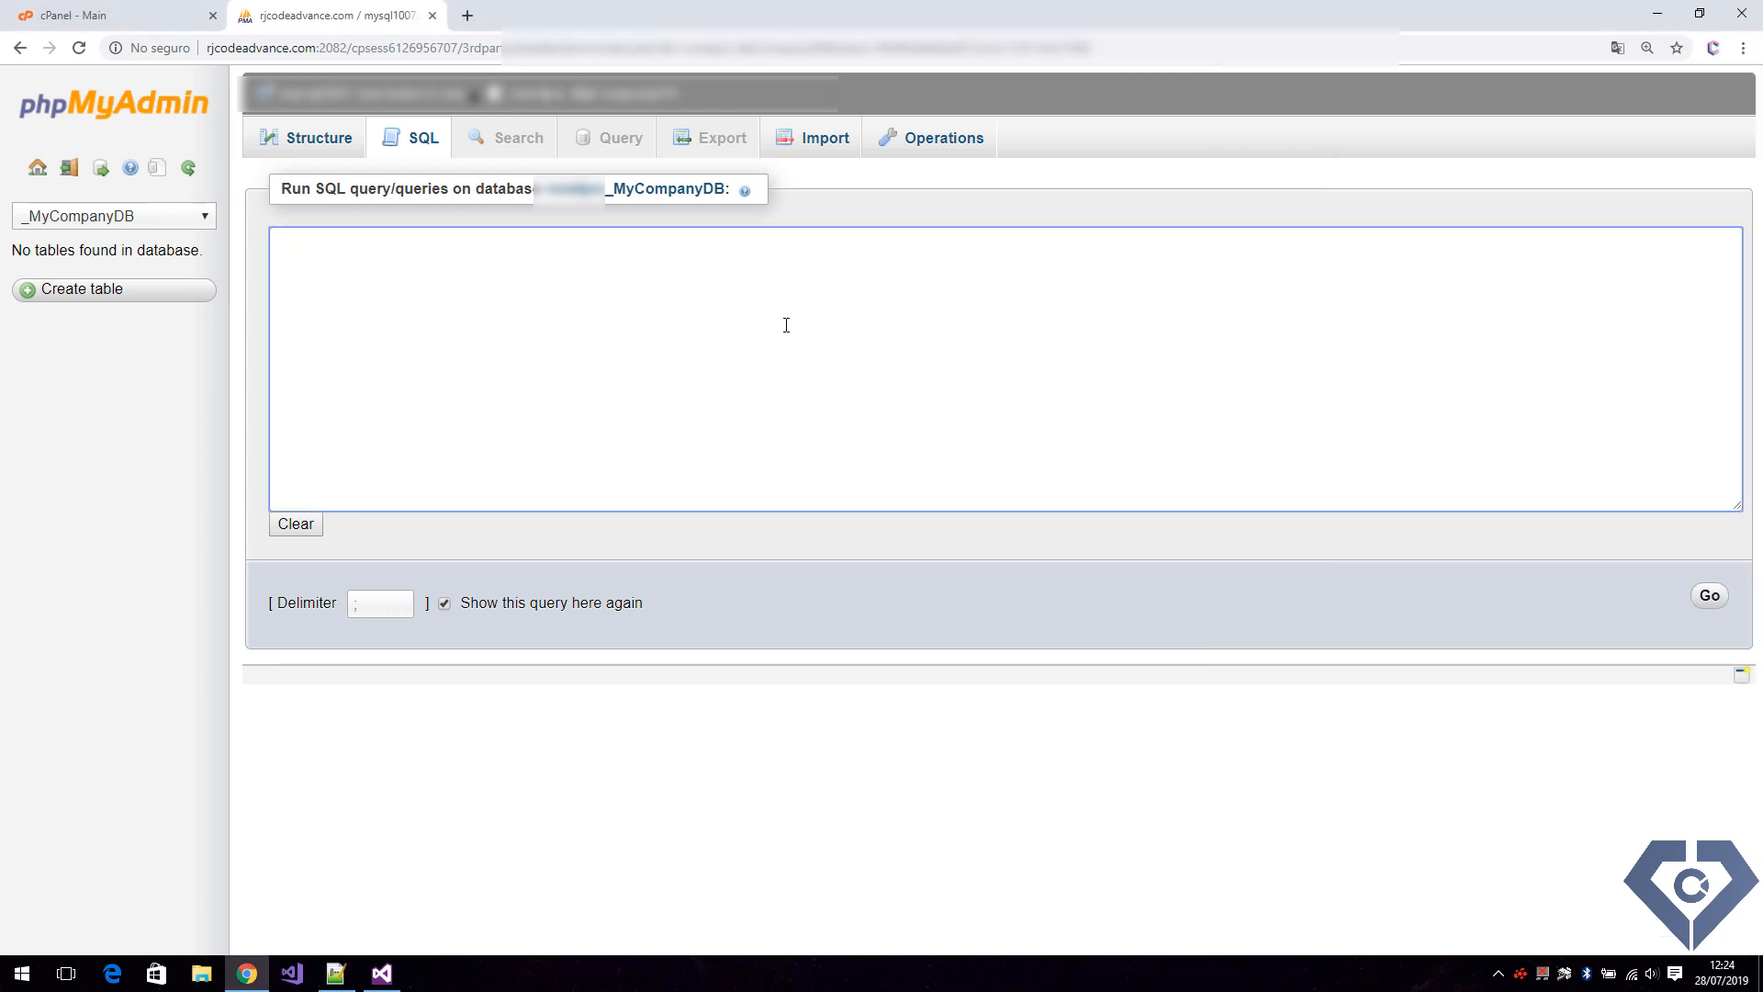
{"action": "key", "text": "ctrl+v"}
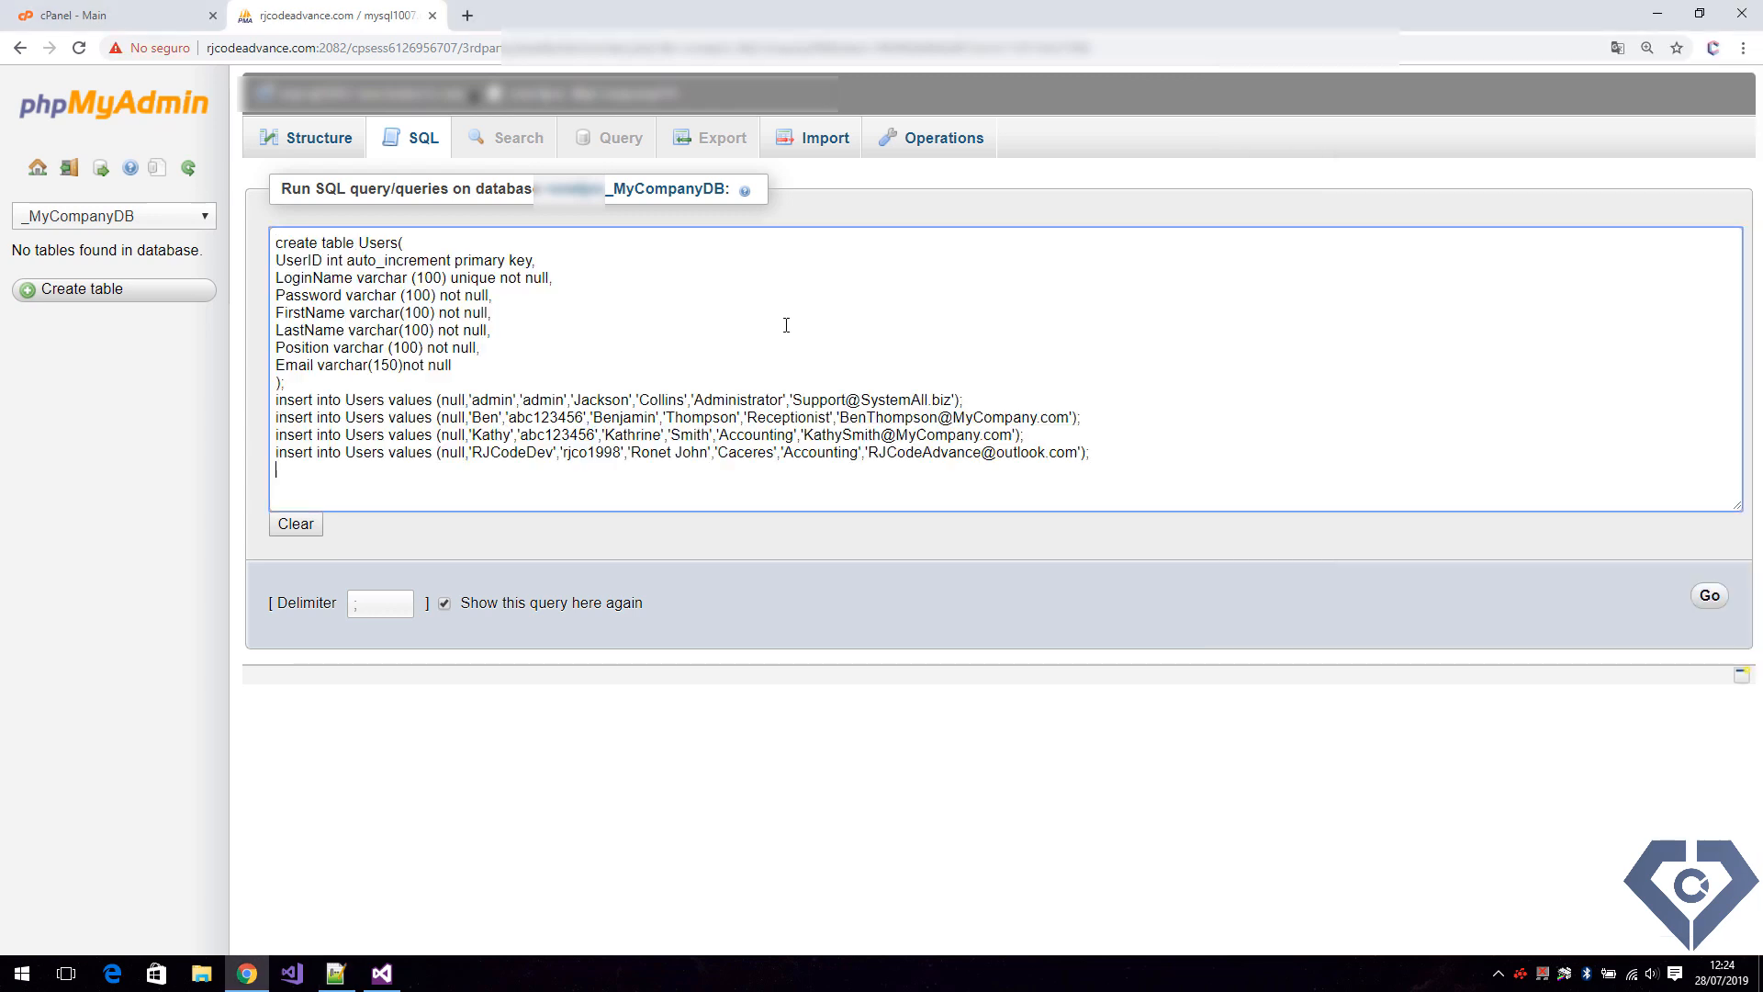
{"action": "left_click", "coordinate": [1687, 597]}
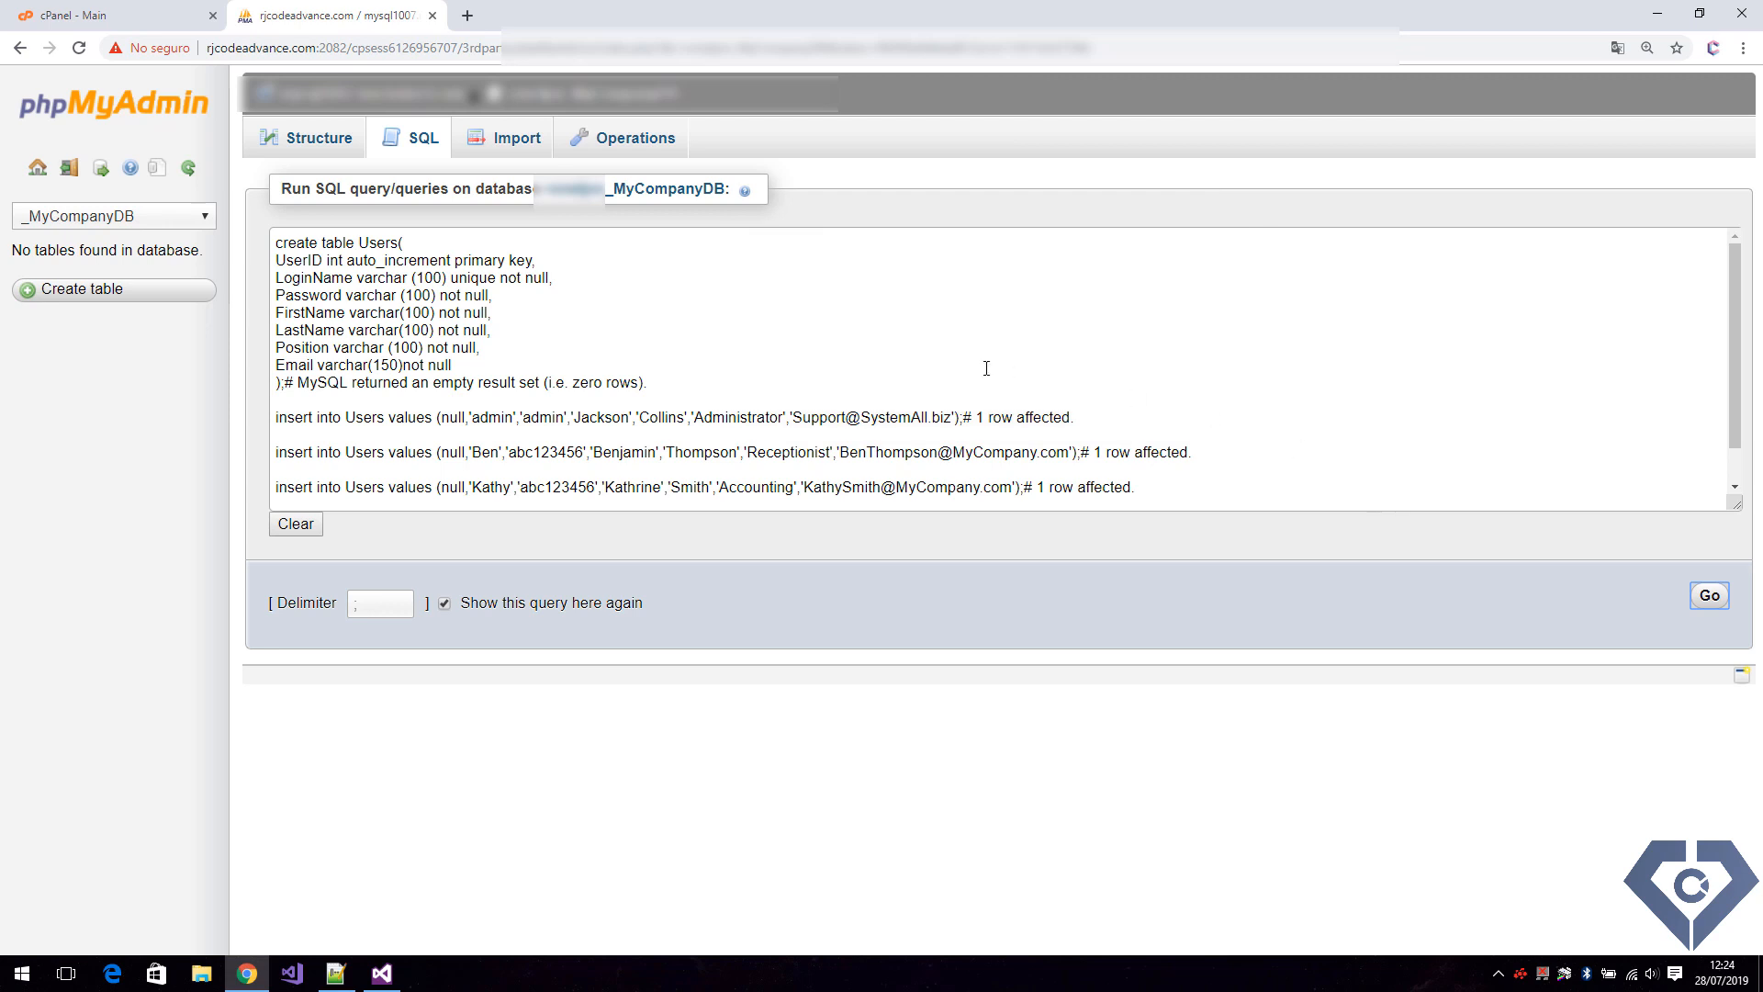
{"action": "left_click", "coordinate": [188, 169]}
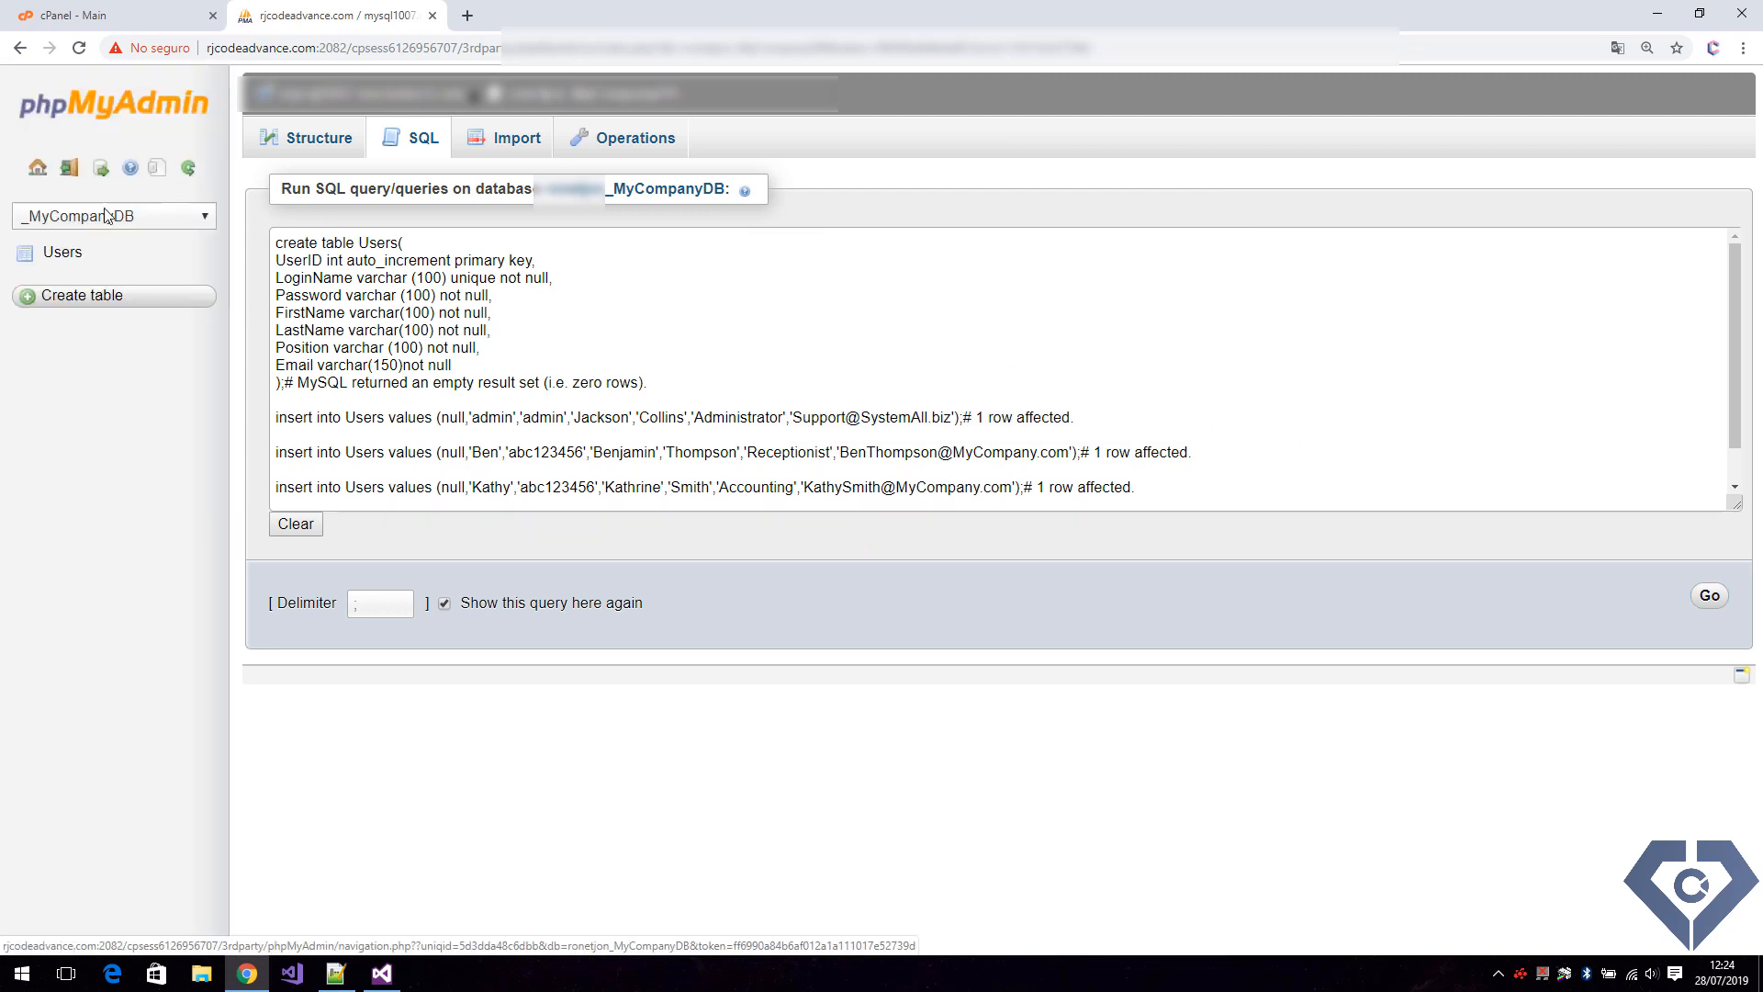
{"action": "left_click", "coordinate": [66, 254]}
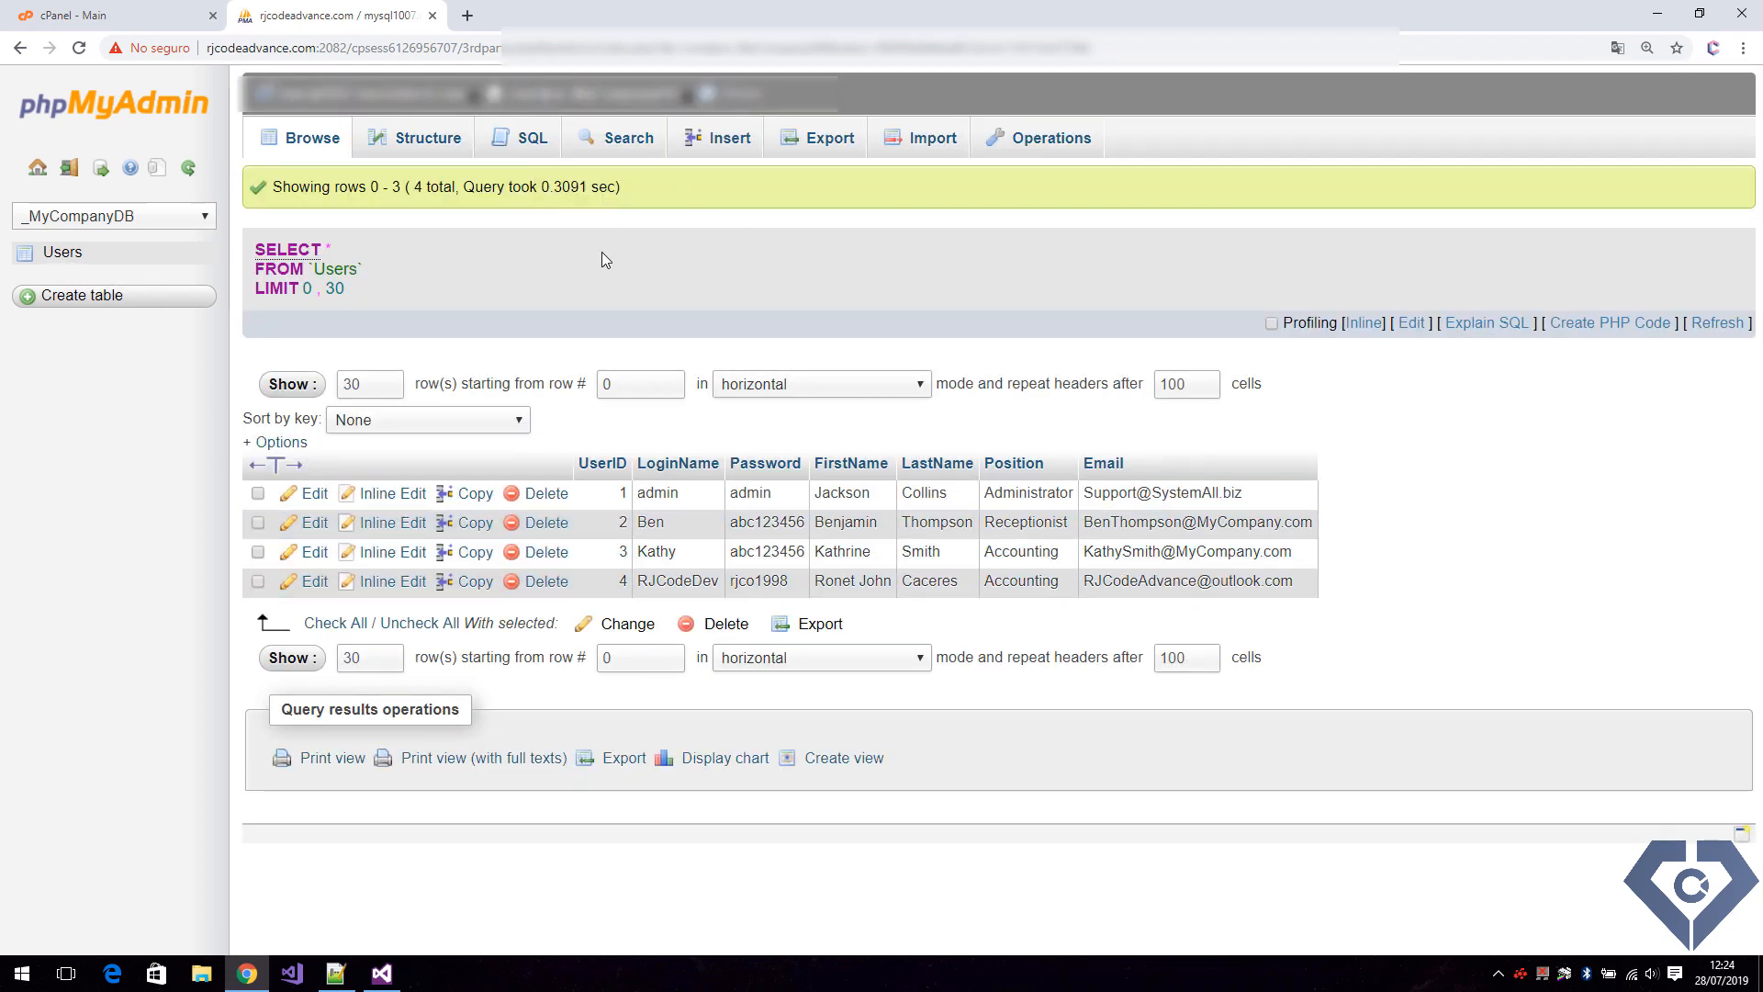
Go back to cPanel and open Remote MySQL, ready to enter a host under Add Access Host.
{"action": "left_click", "coordinate": [108, 18]}
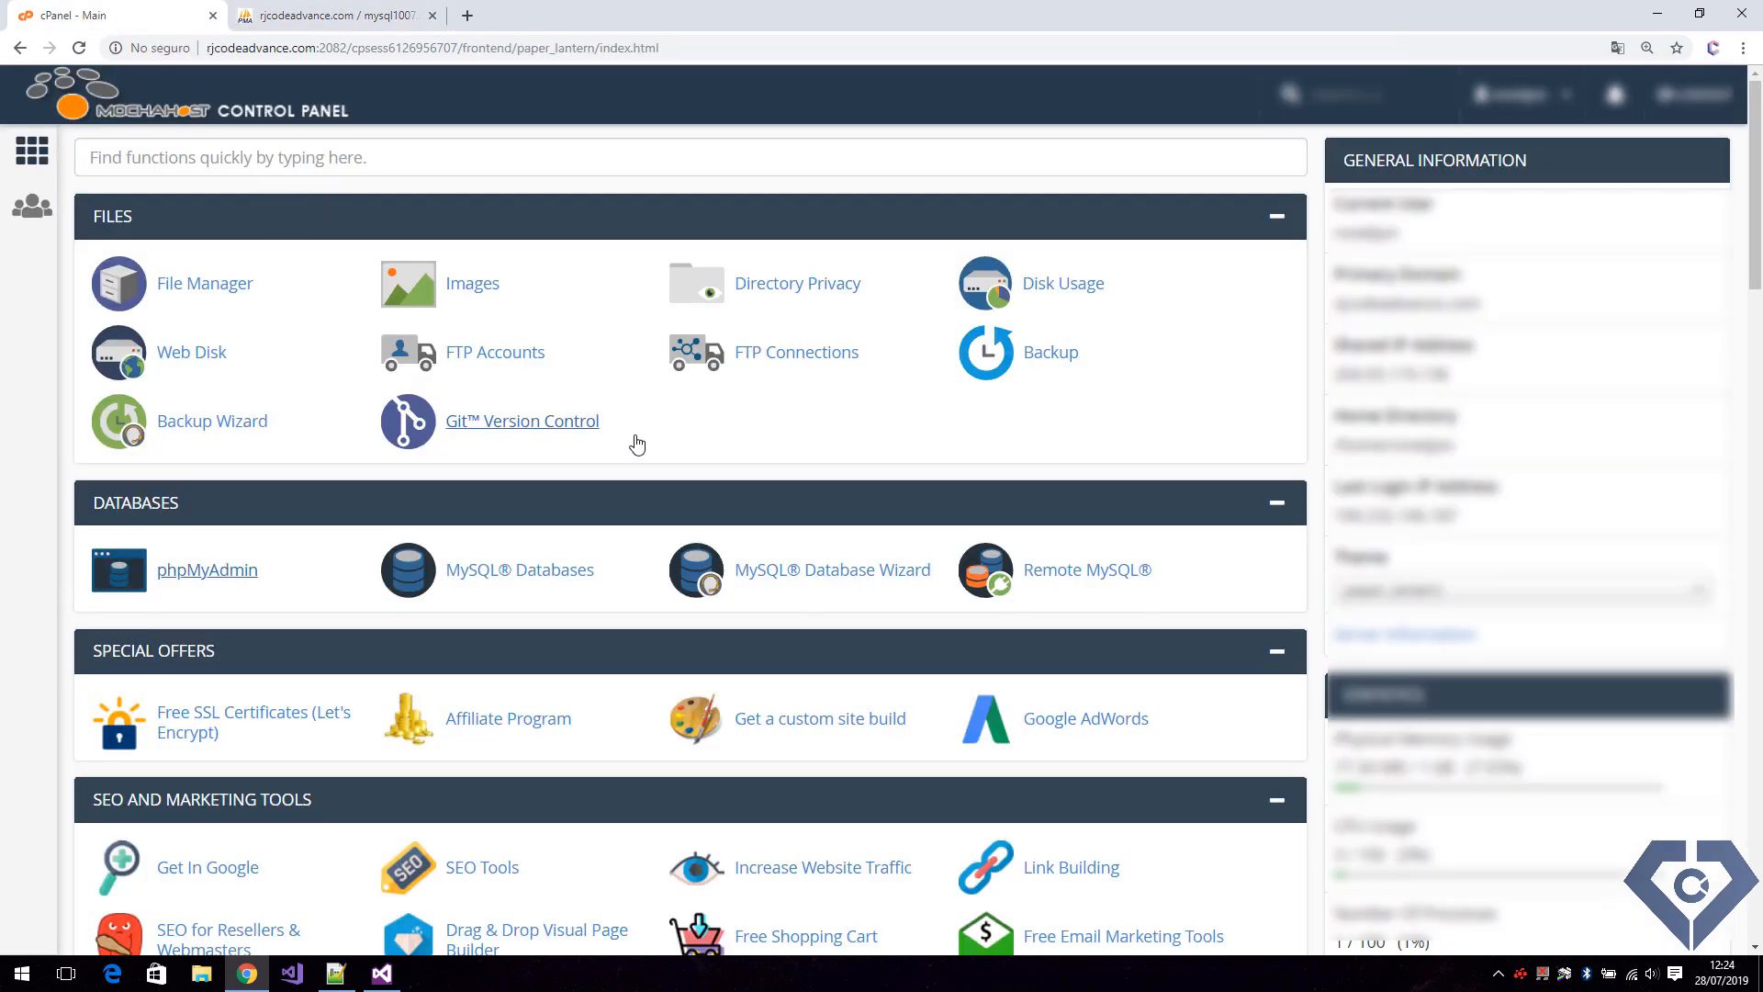
{"action": "left_click", "coordinate": [1089, 576]}
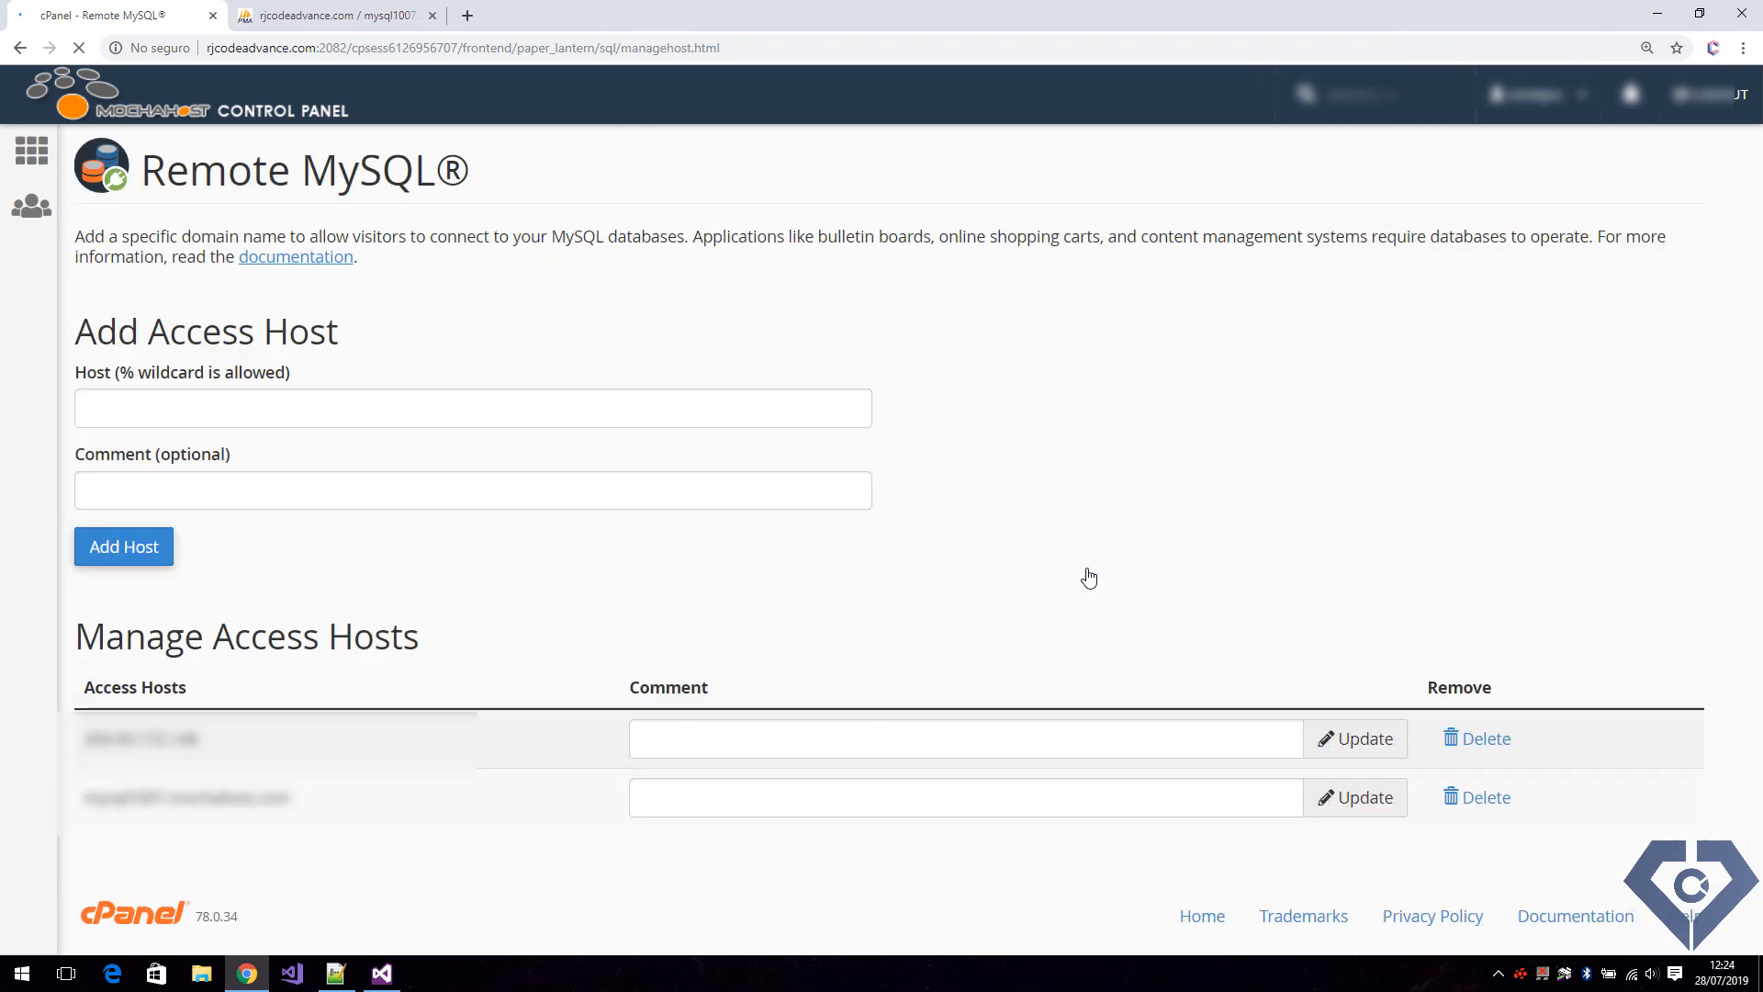
{"action": "left_click", "coordinate": [666, 406]}
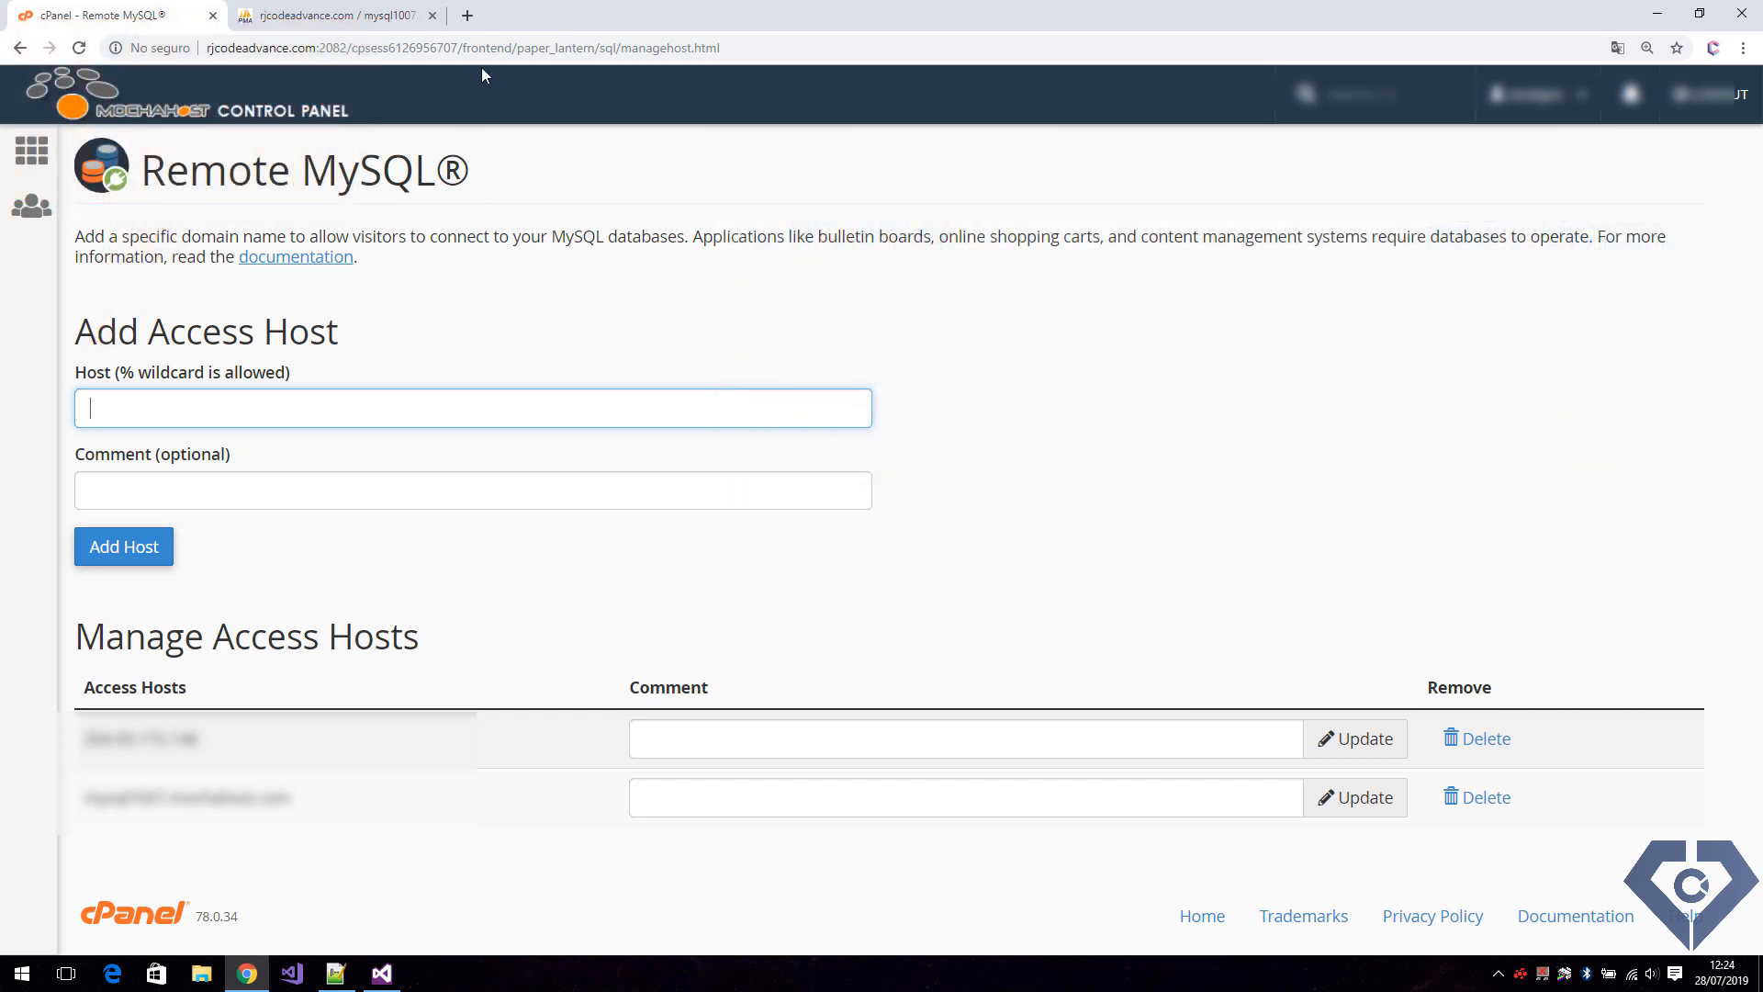
Search Google for myipaddress in a new browser tab and look up the computer's public IP address on myipaddress.com.
{"action": "left_click", "coordinate": [467, 19]}
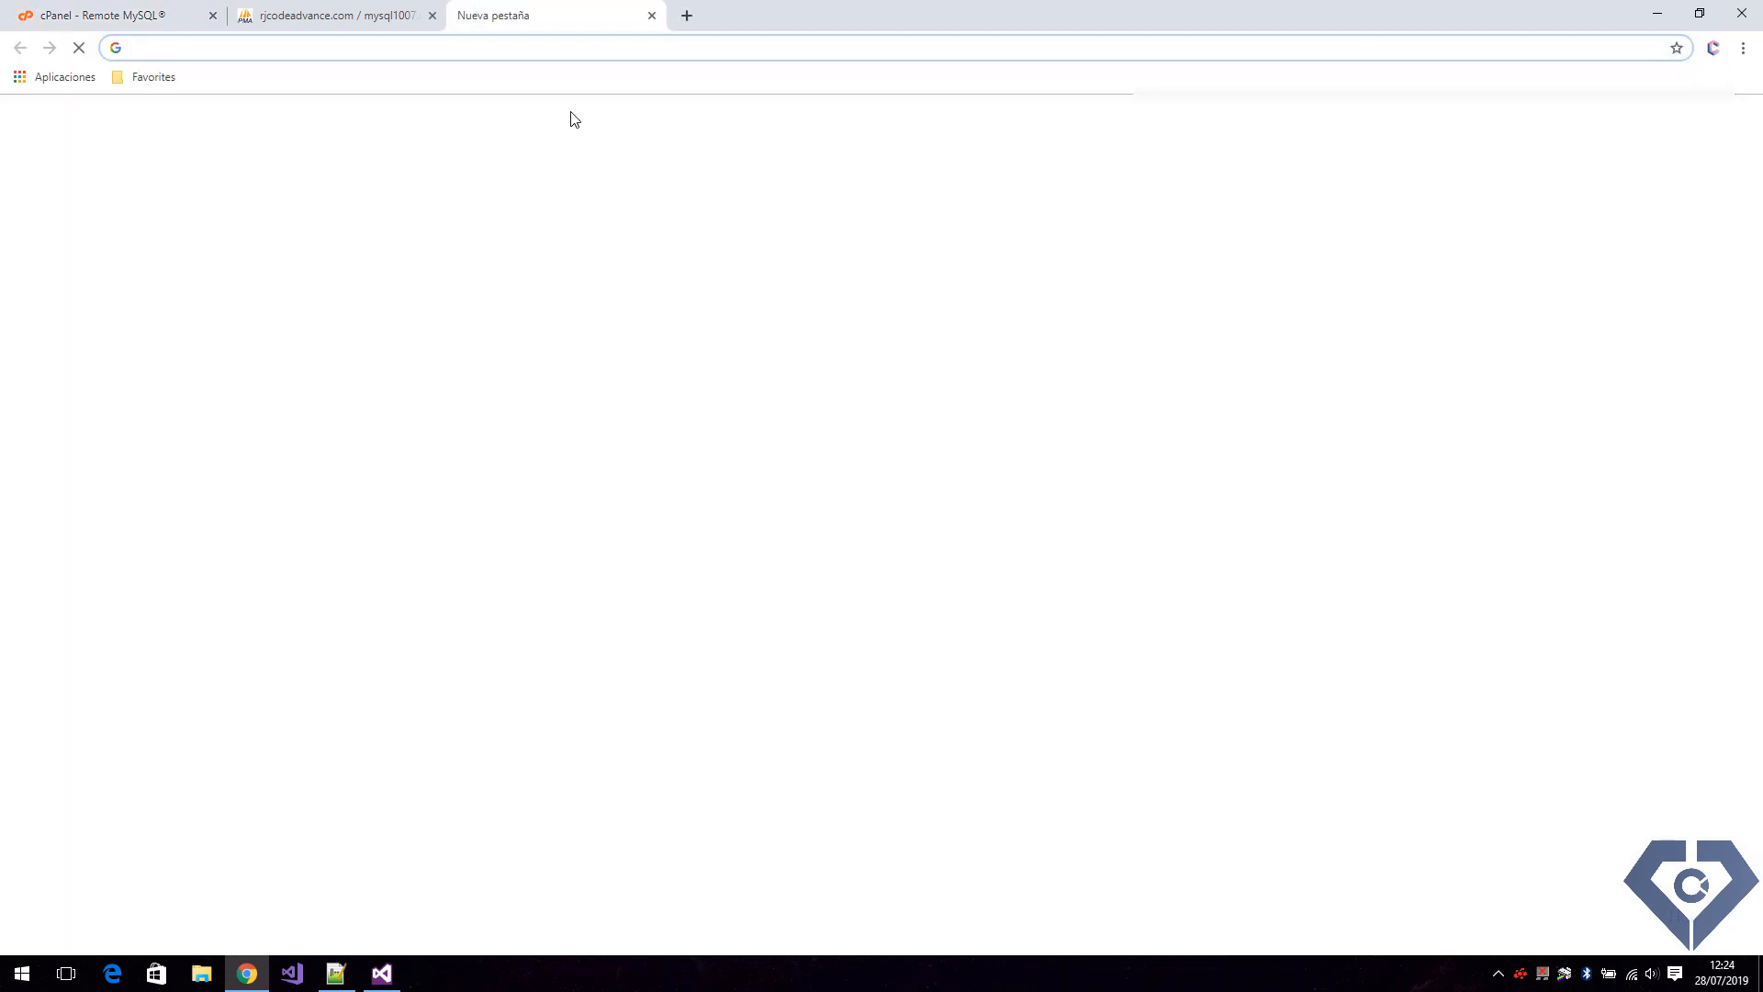
{"action": "type", "text": "myi"}
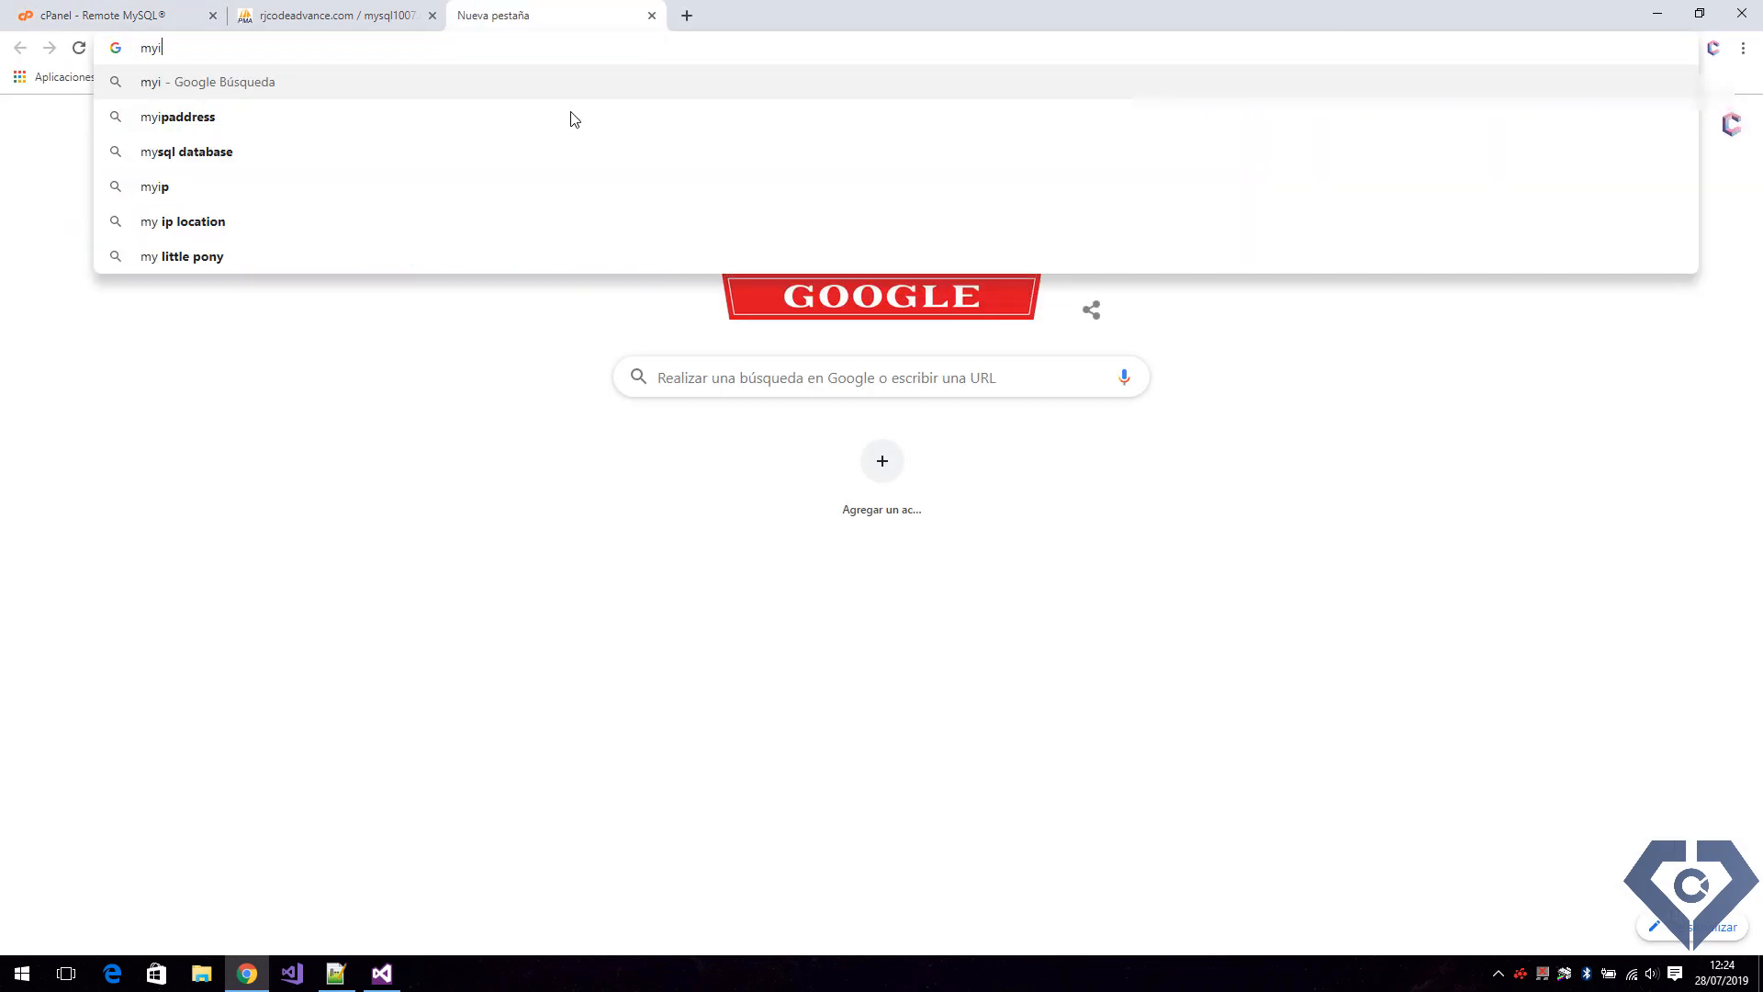
{"action": "type", "text": "paddress"}
{"action": "key", "text": "Return"}
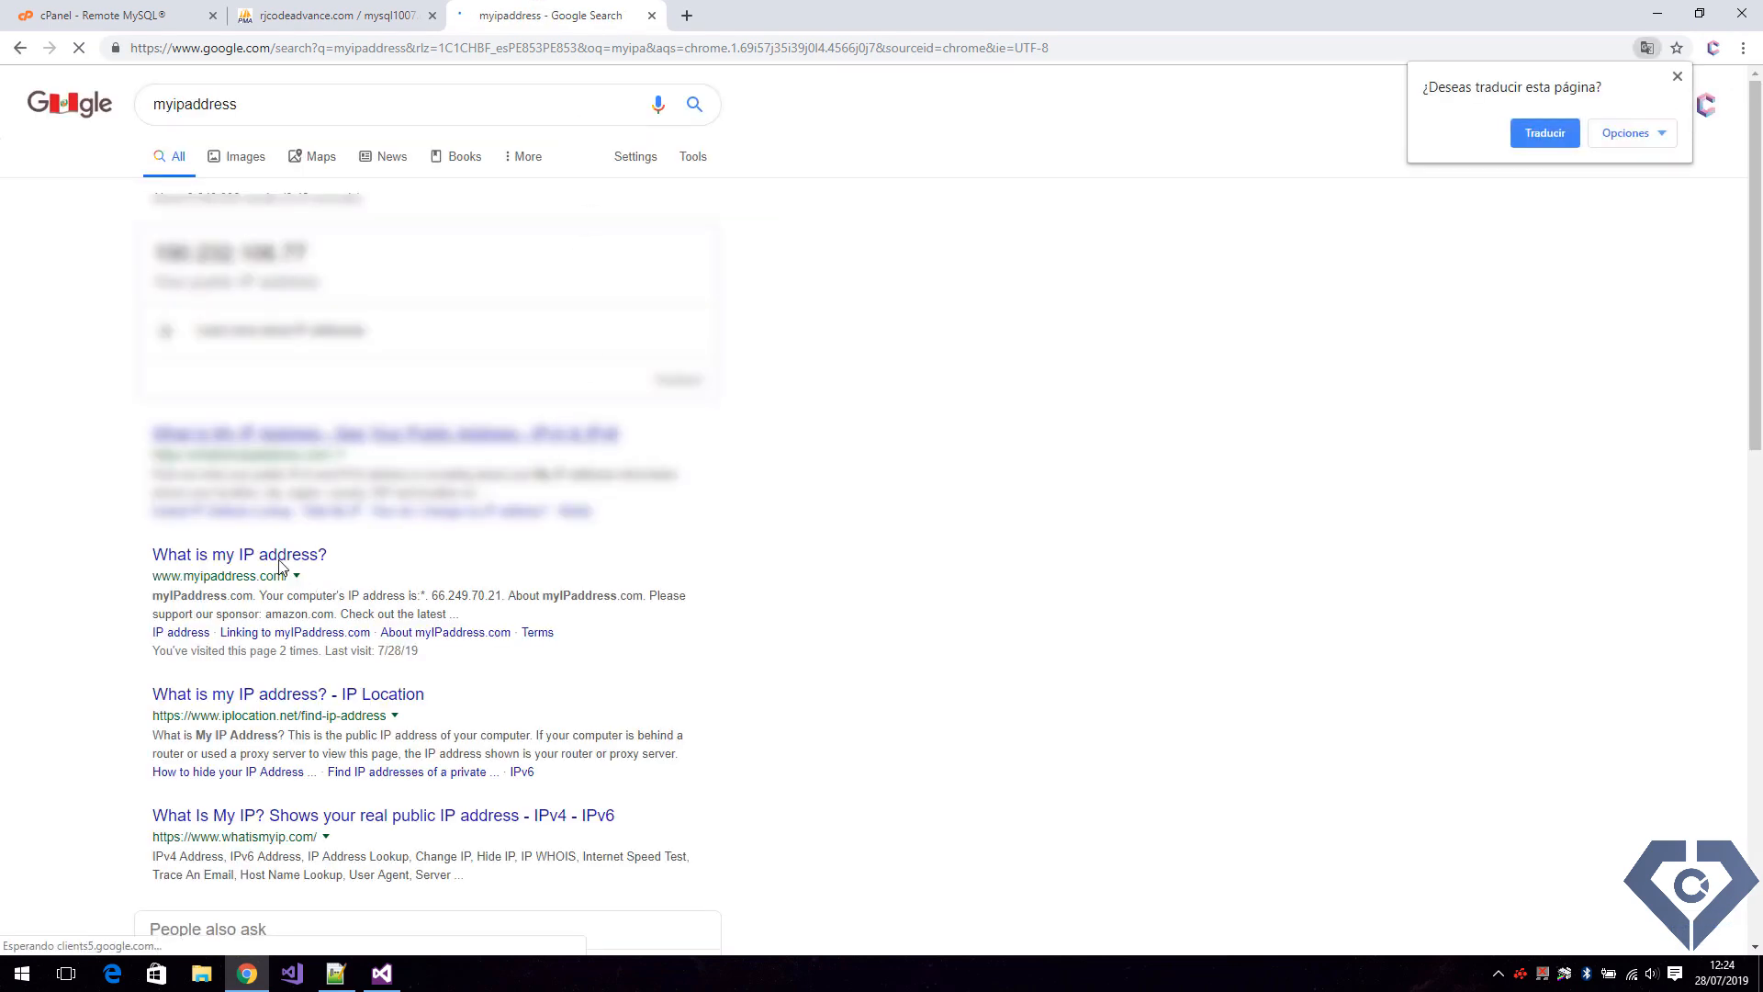
{"action": "left_click", "coordinate": [268, 555]}
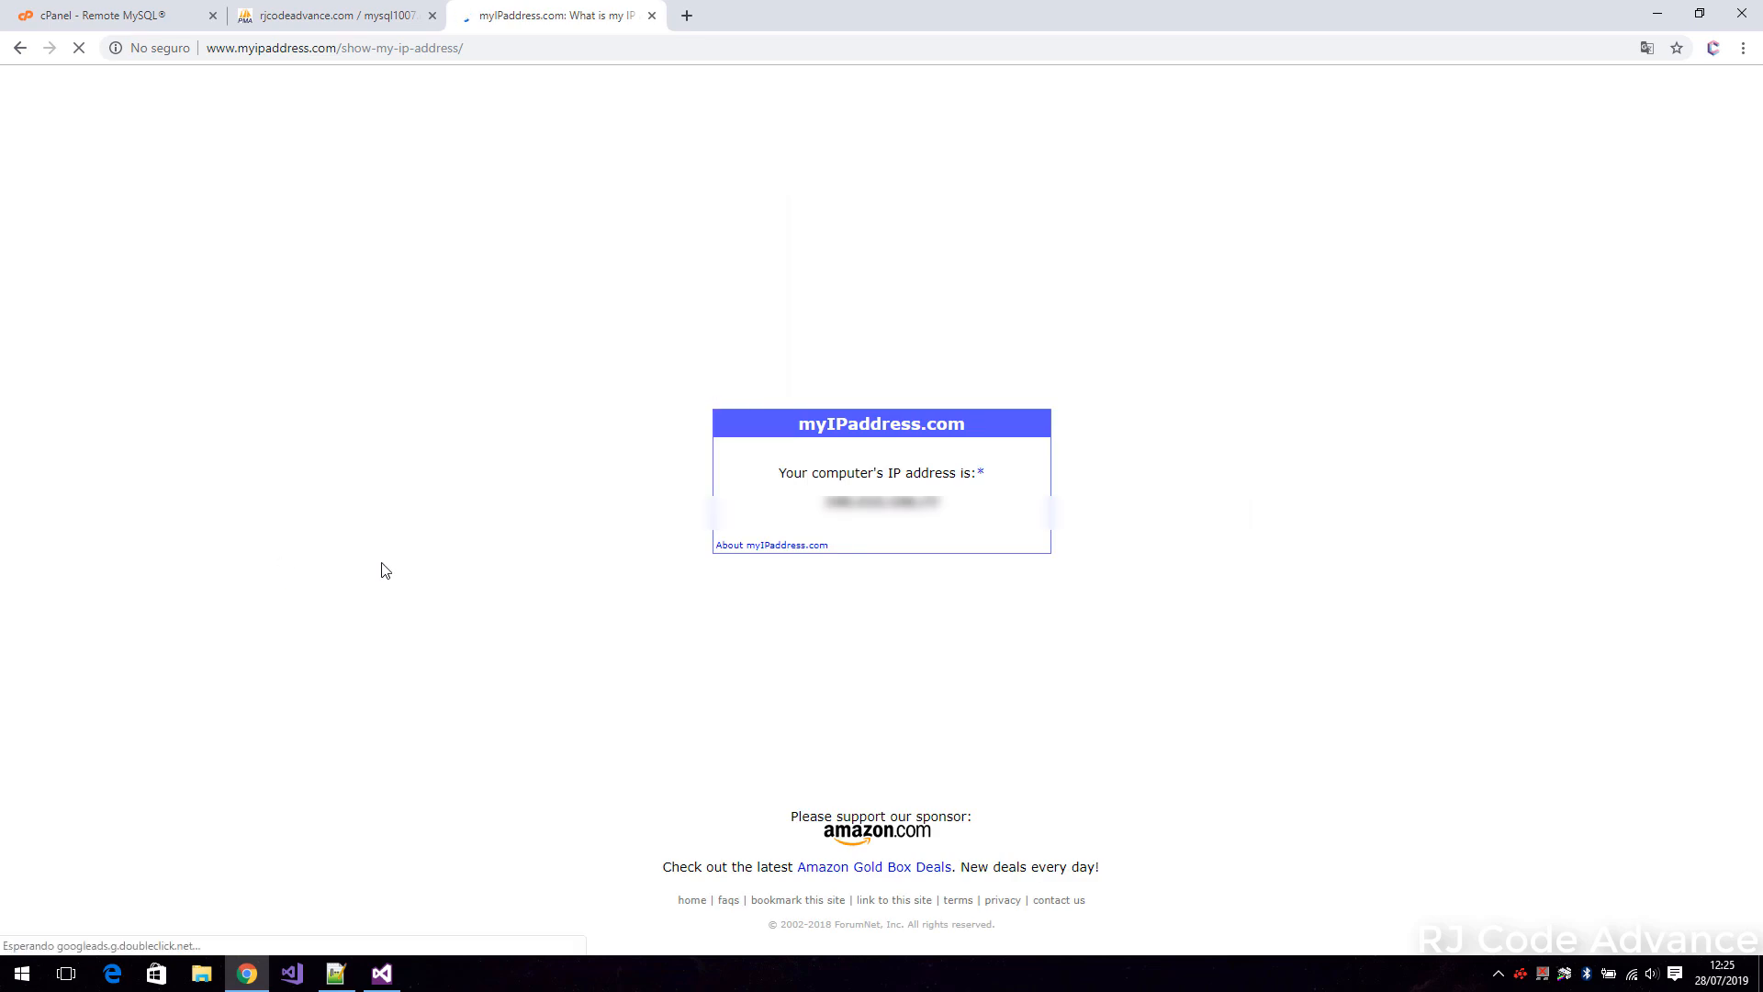
{"action": "left_click_drag", "start_coordinate": [946, 505], "coordinate": [824, 514]}
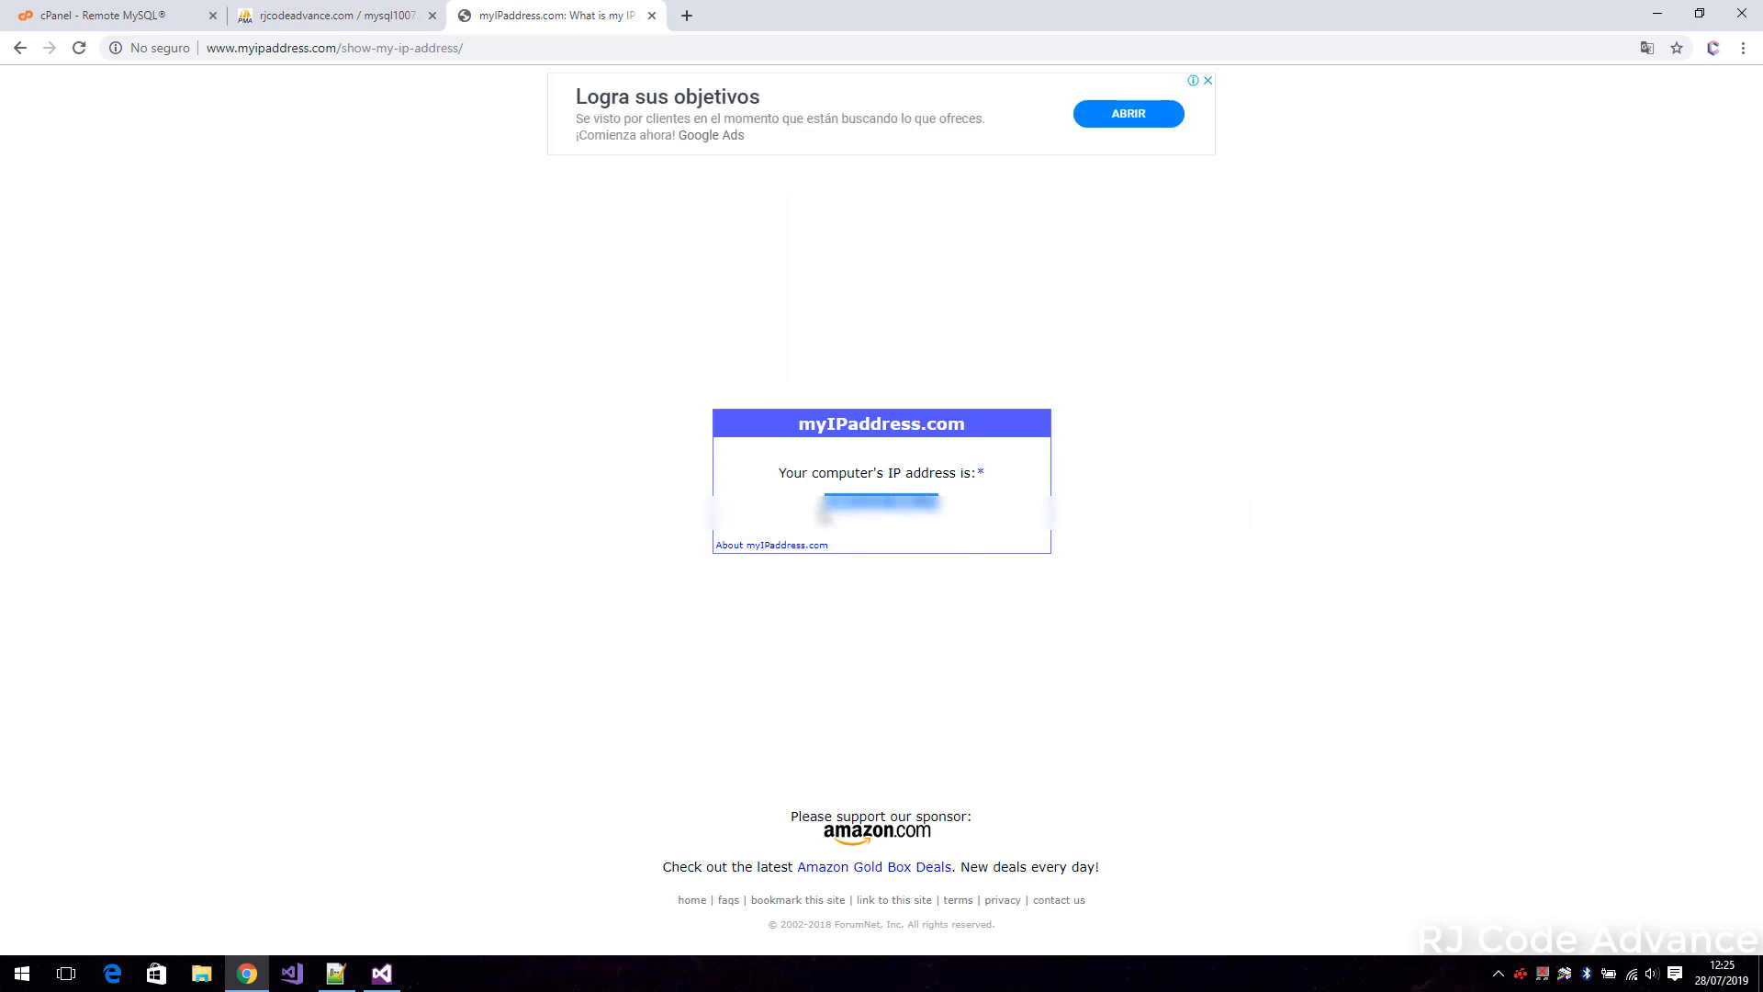
{"action": "left_click", "coordinate": [914, 544]}
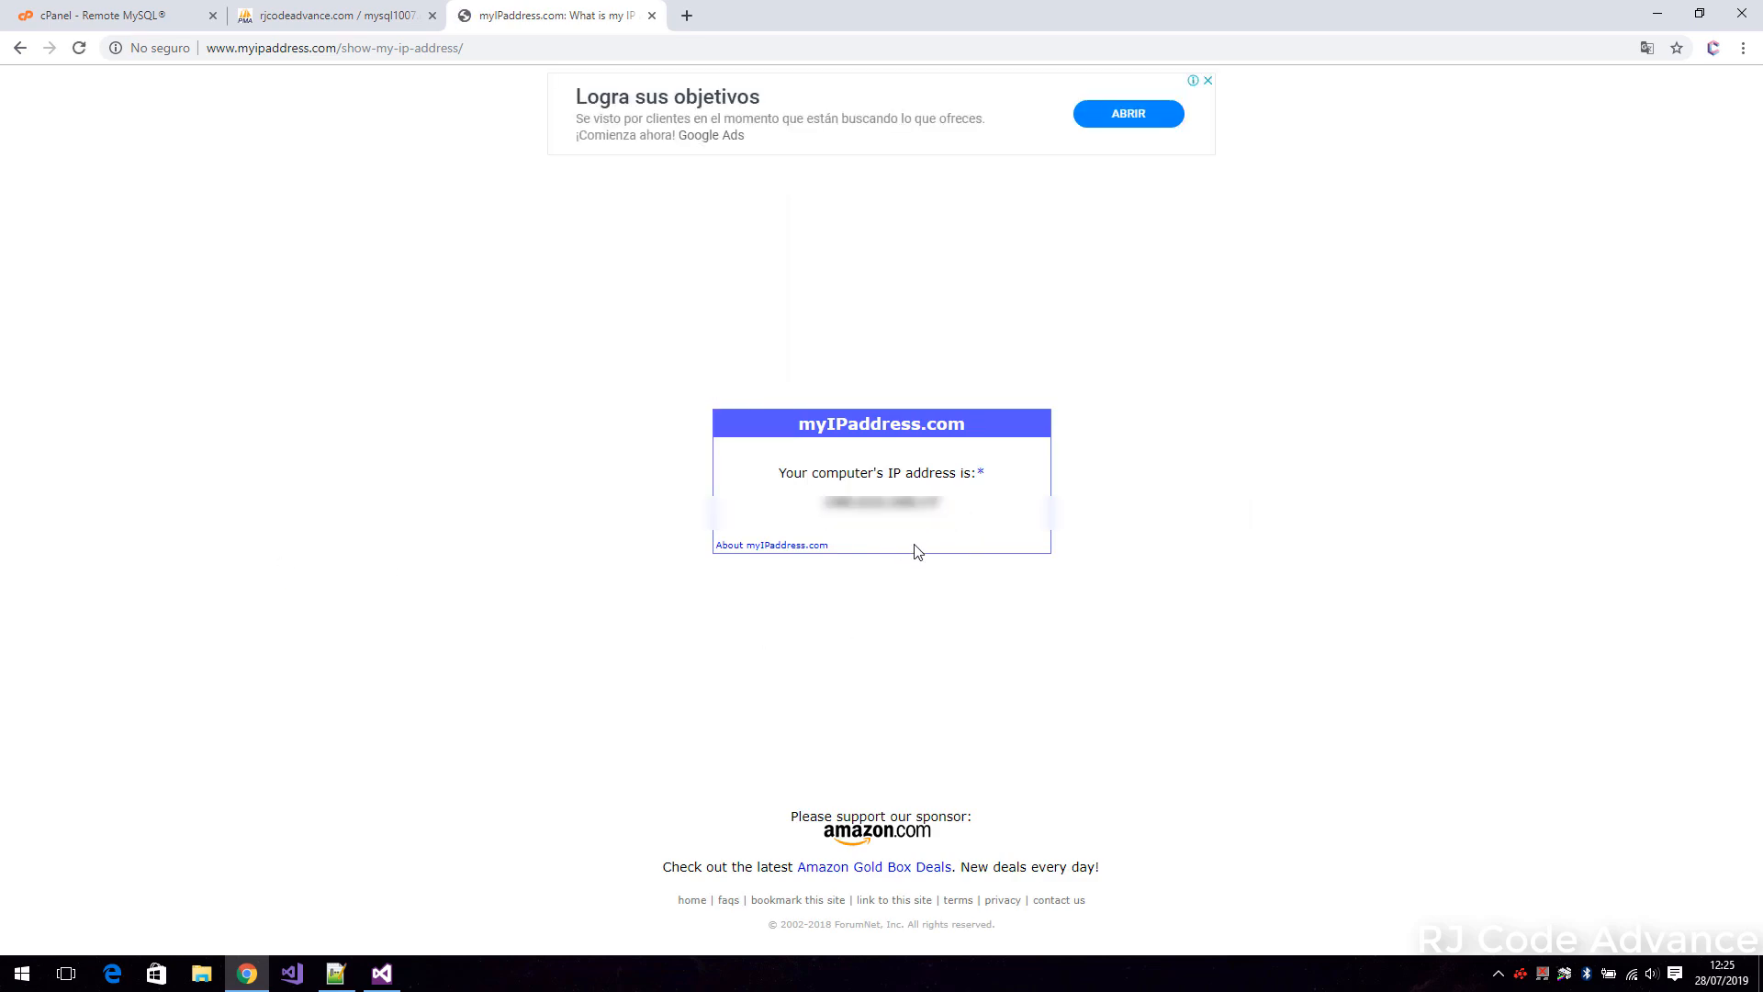
Add the access host % with the comment AllTheWorld in cPanel's Remote MySQL and return to the cPanel main page.
{"action": "left_click", "coordinate": [142, 18]}
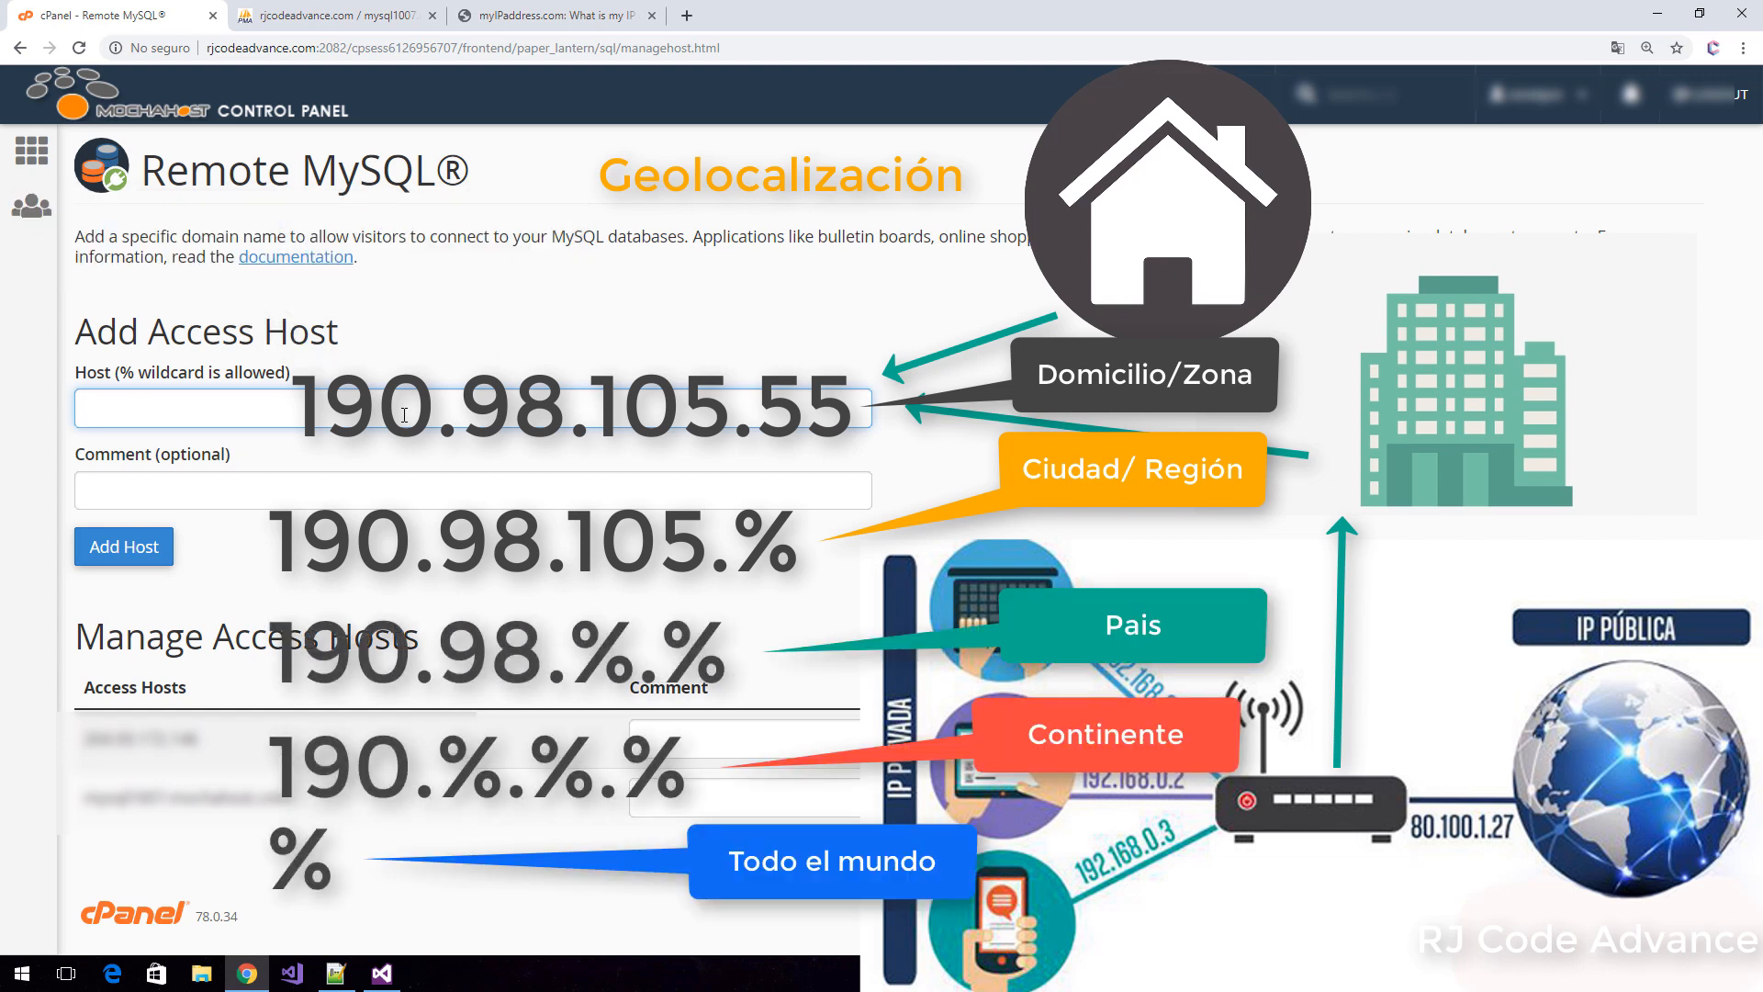
{"action": "type", "text": "%"}
{"action": "left_click", "coordinate": [425, 489]}
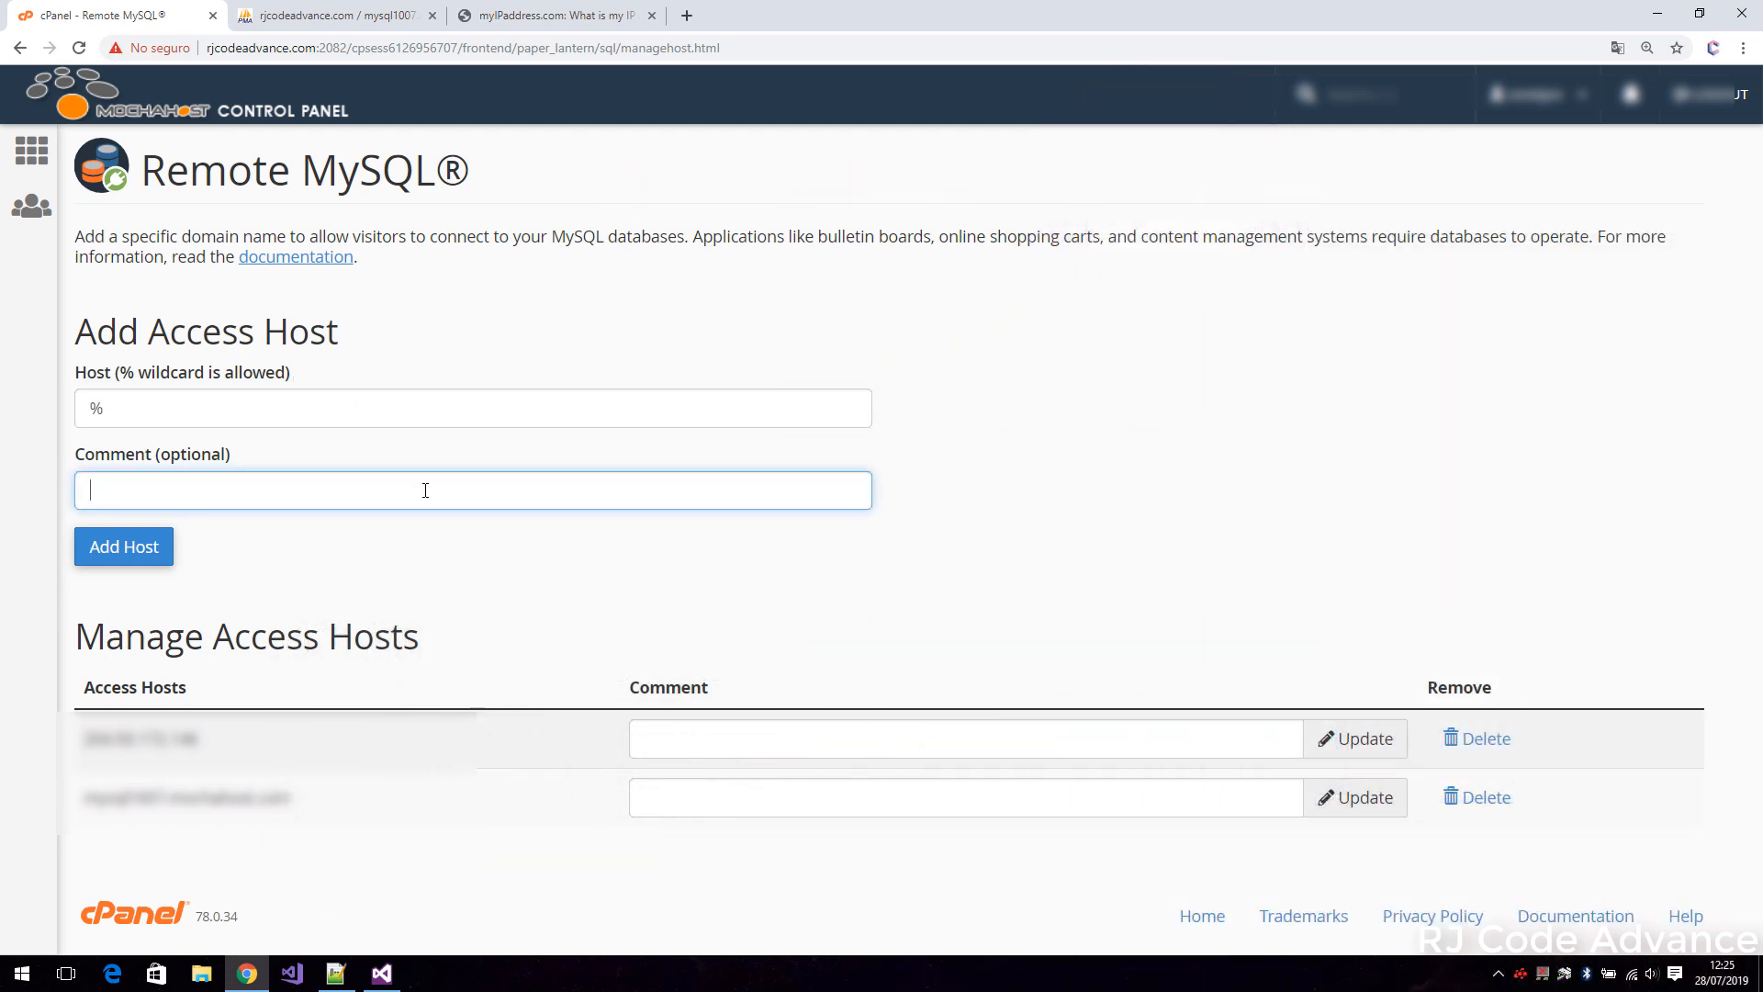
{"action": "type", "text": "AllTheWorld"}
{"action": "left_click", "coordinate": [126, 552]}
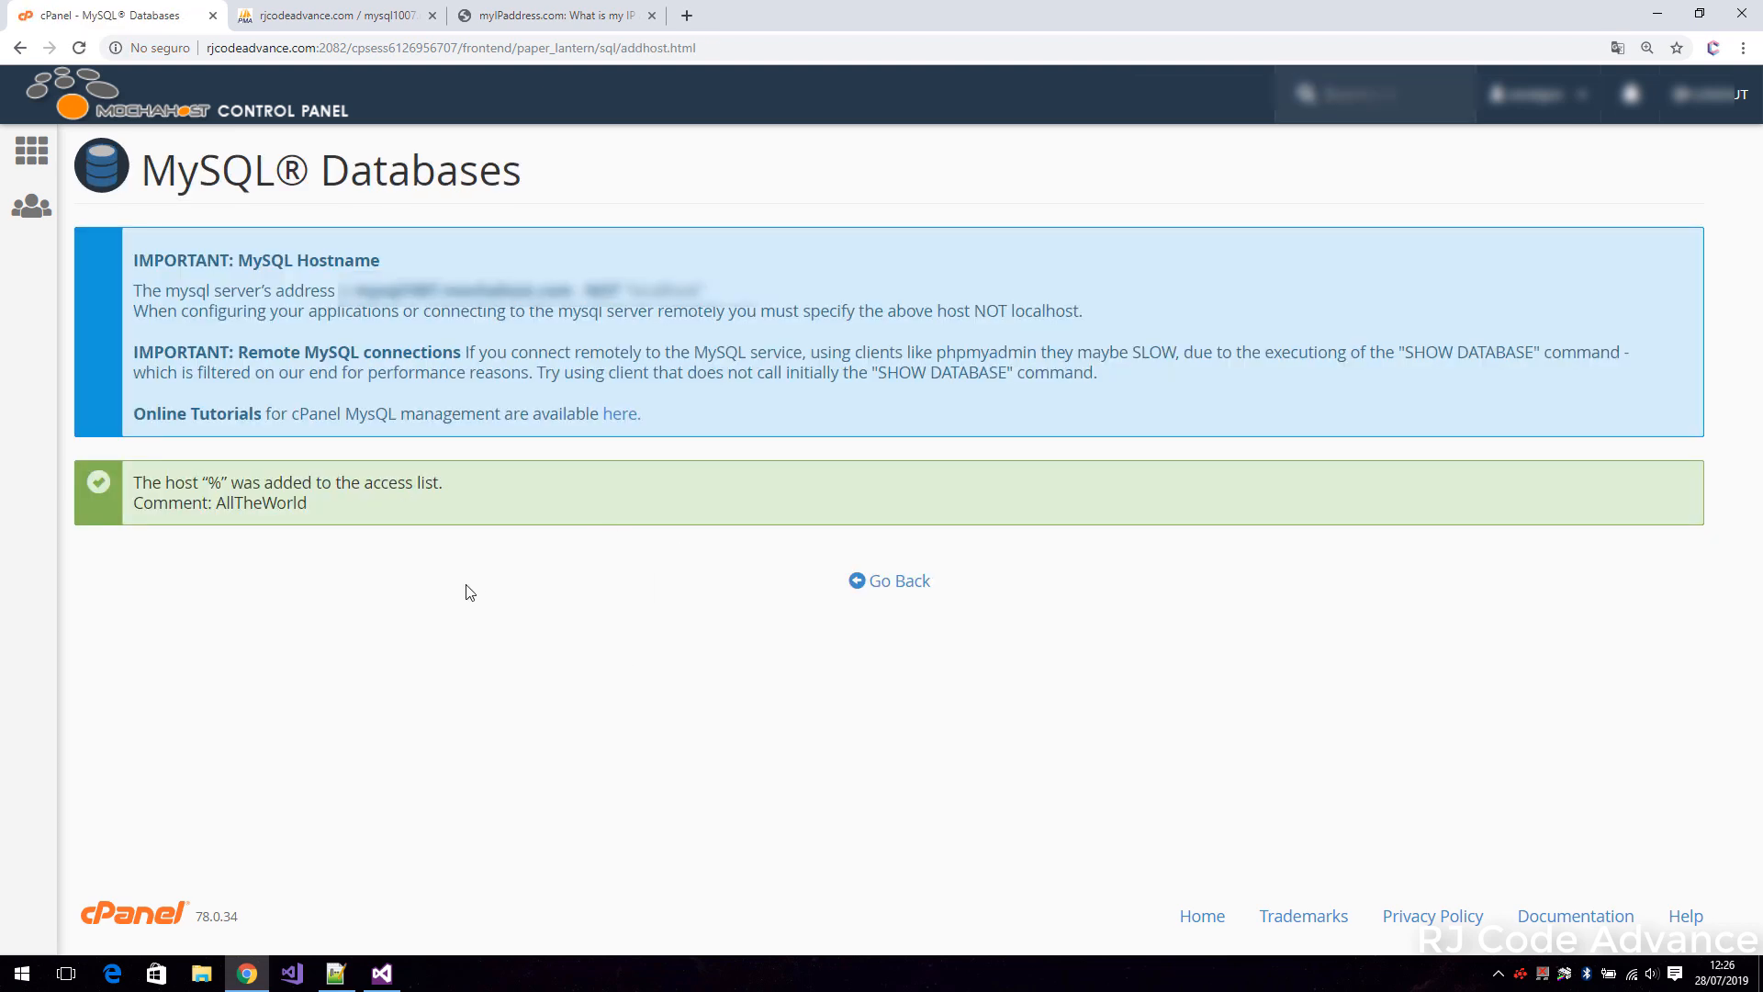
{"action": "left_click", "coordinate": [31, 150]}
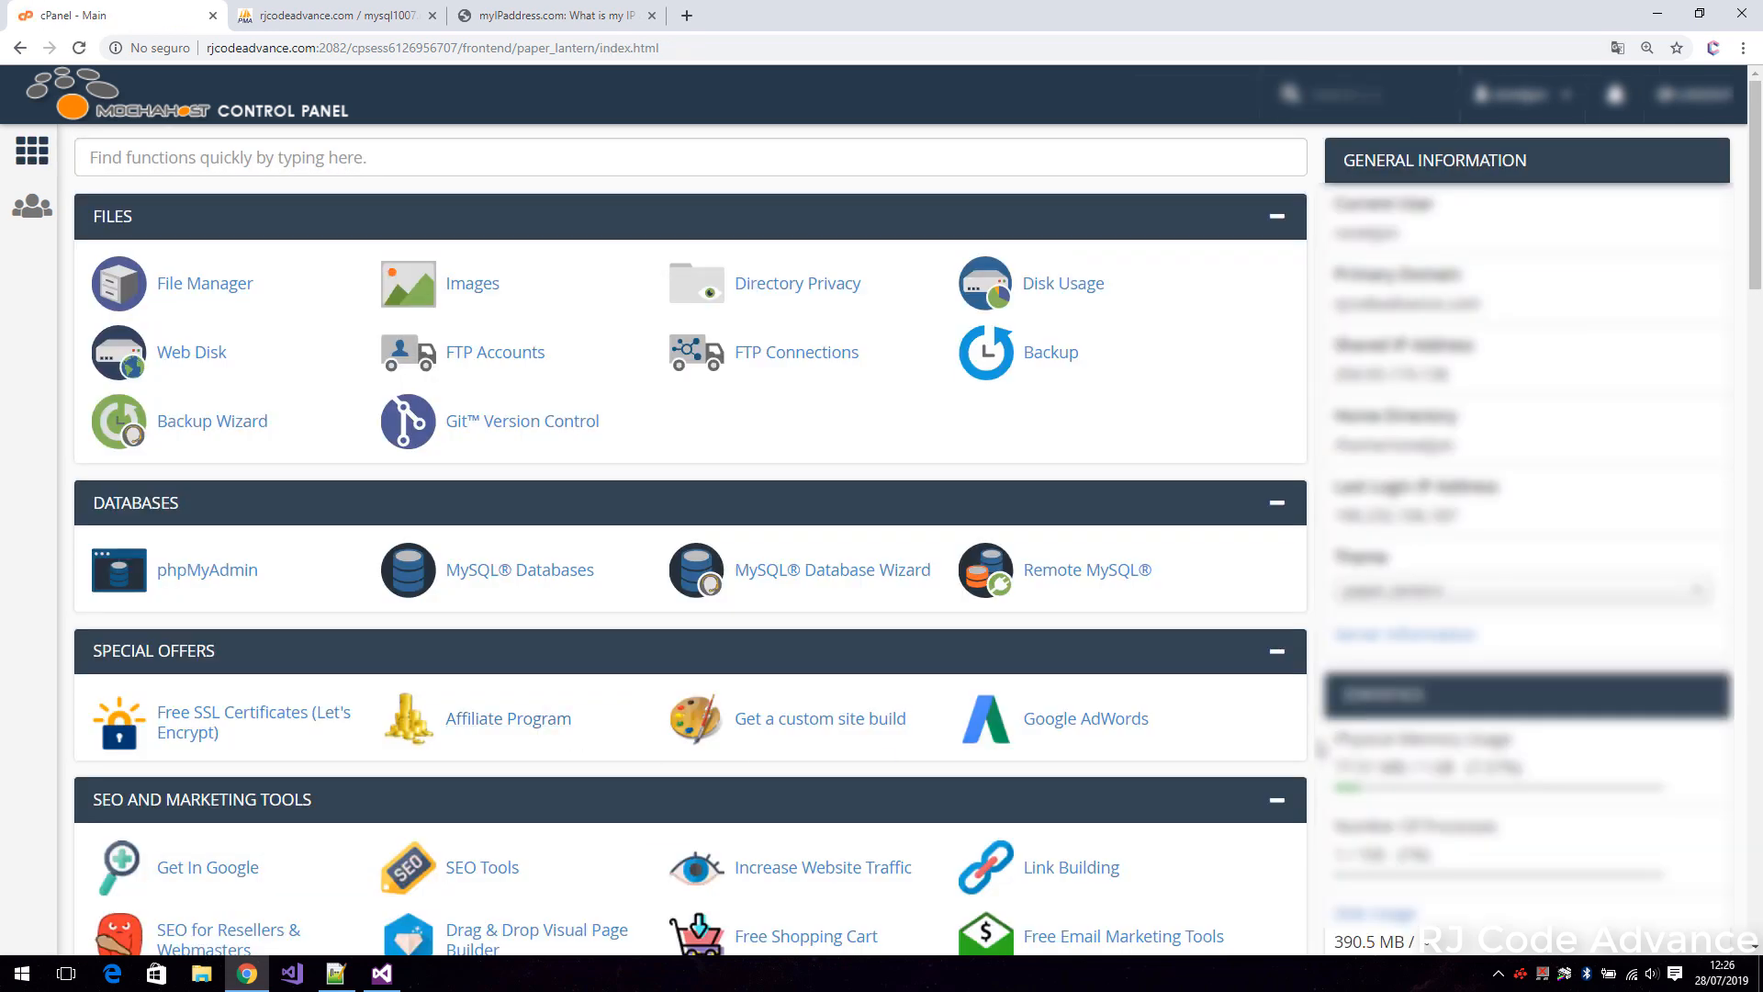
Switch to Visual Studio and replace localhost in ConnectionToMySql.vb's connection string with the MySQL server address copied from phpMyAdmin's home page.
{"action": "left_click", "coordinate": [381, 974]}
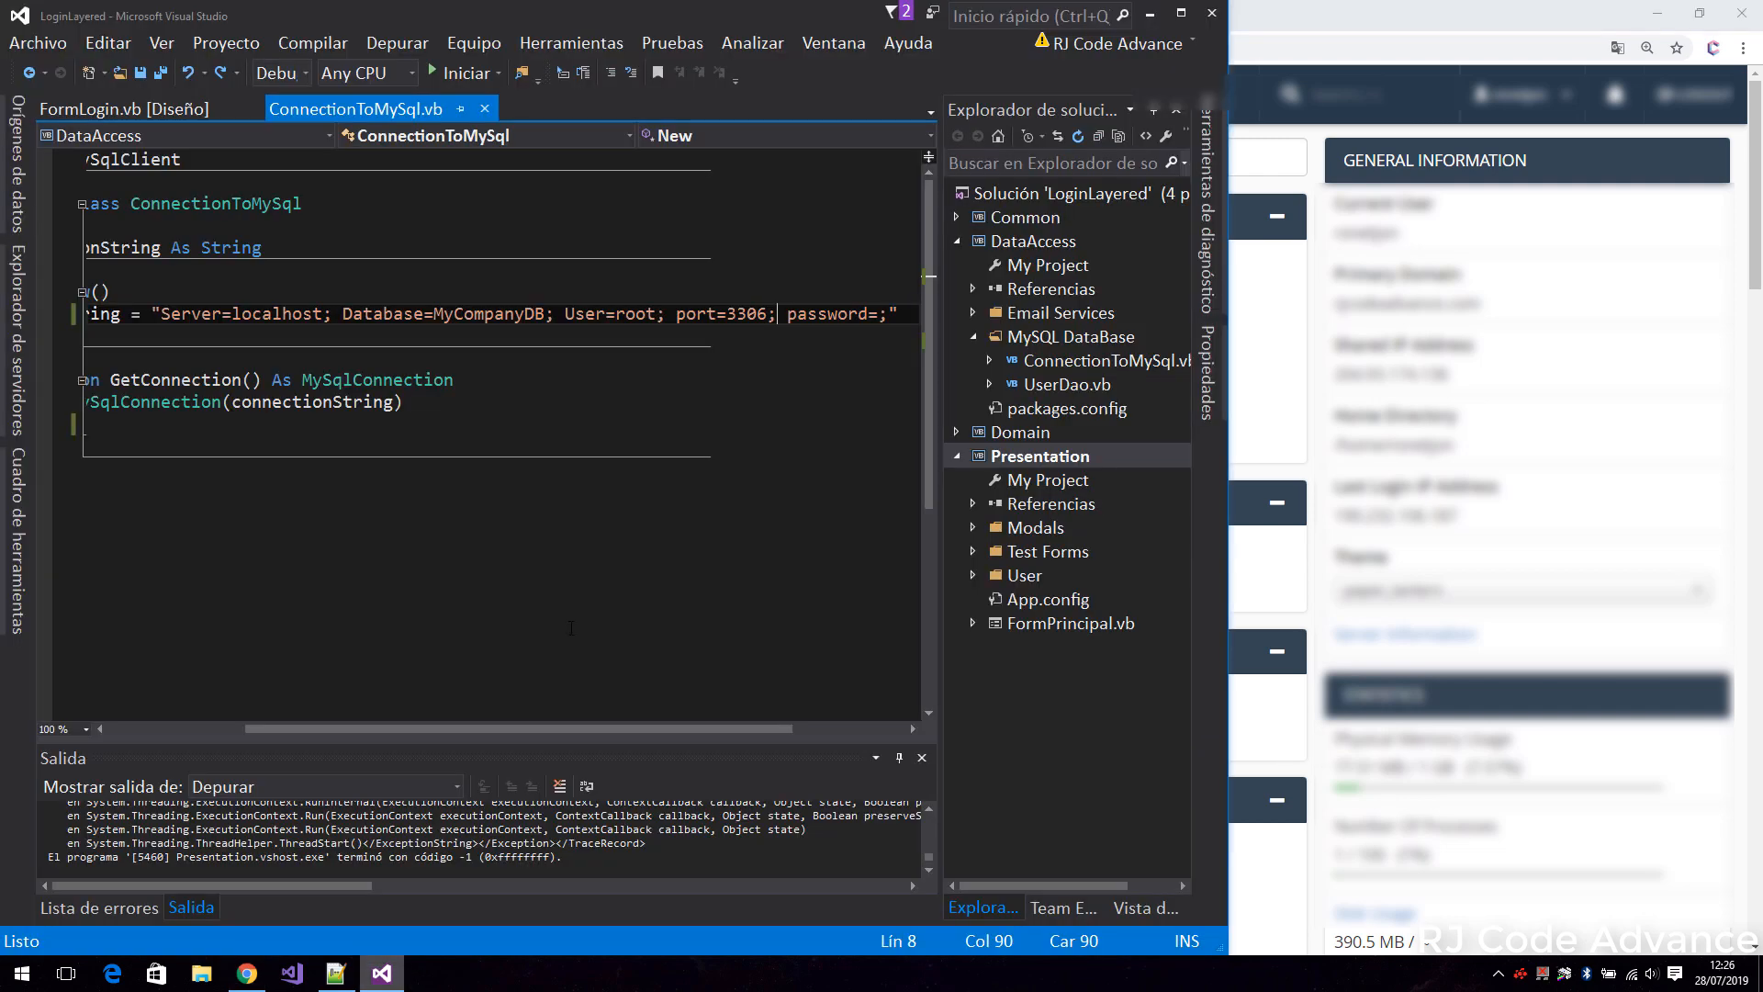
{"action": "left_click", "coordinate": [1180, 12]}
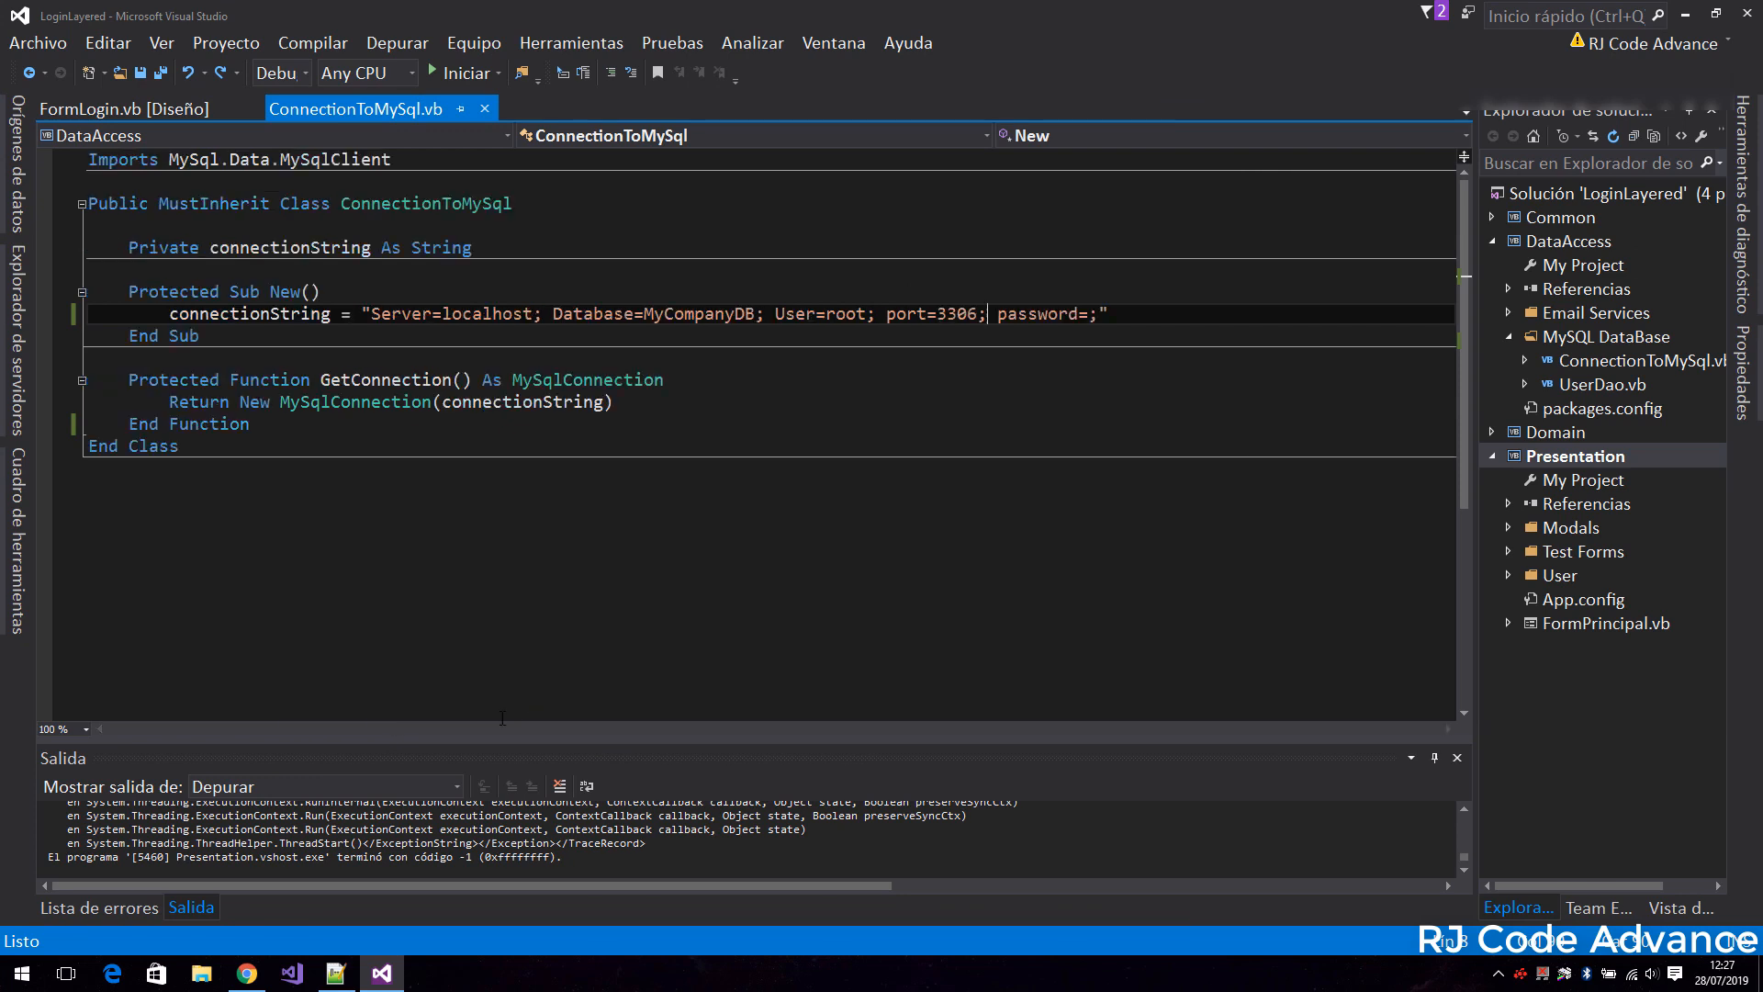
{"action": "left_click_drag", "start_coordinate": [531, 314], "coordinate": [443, 314]}
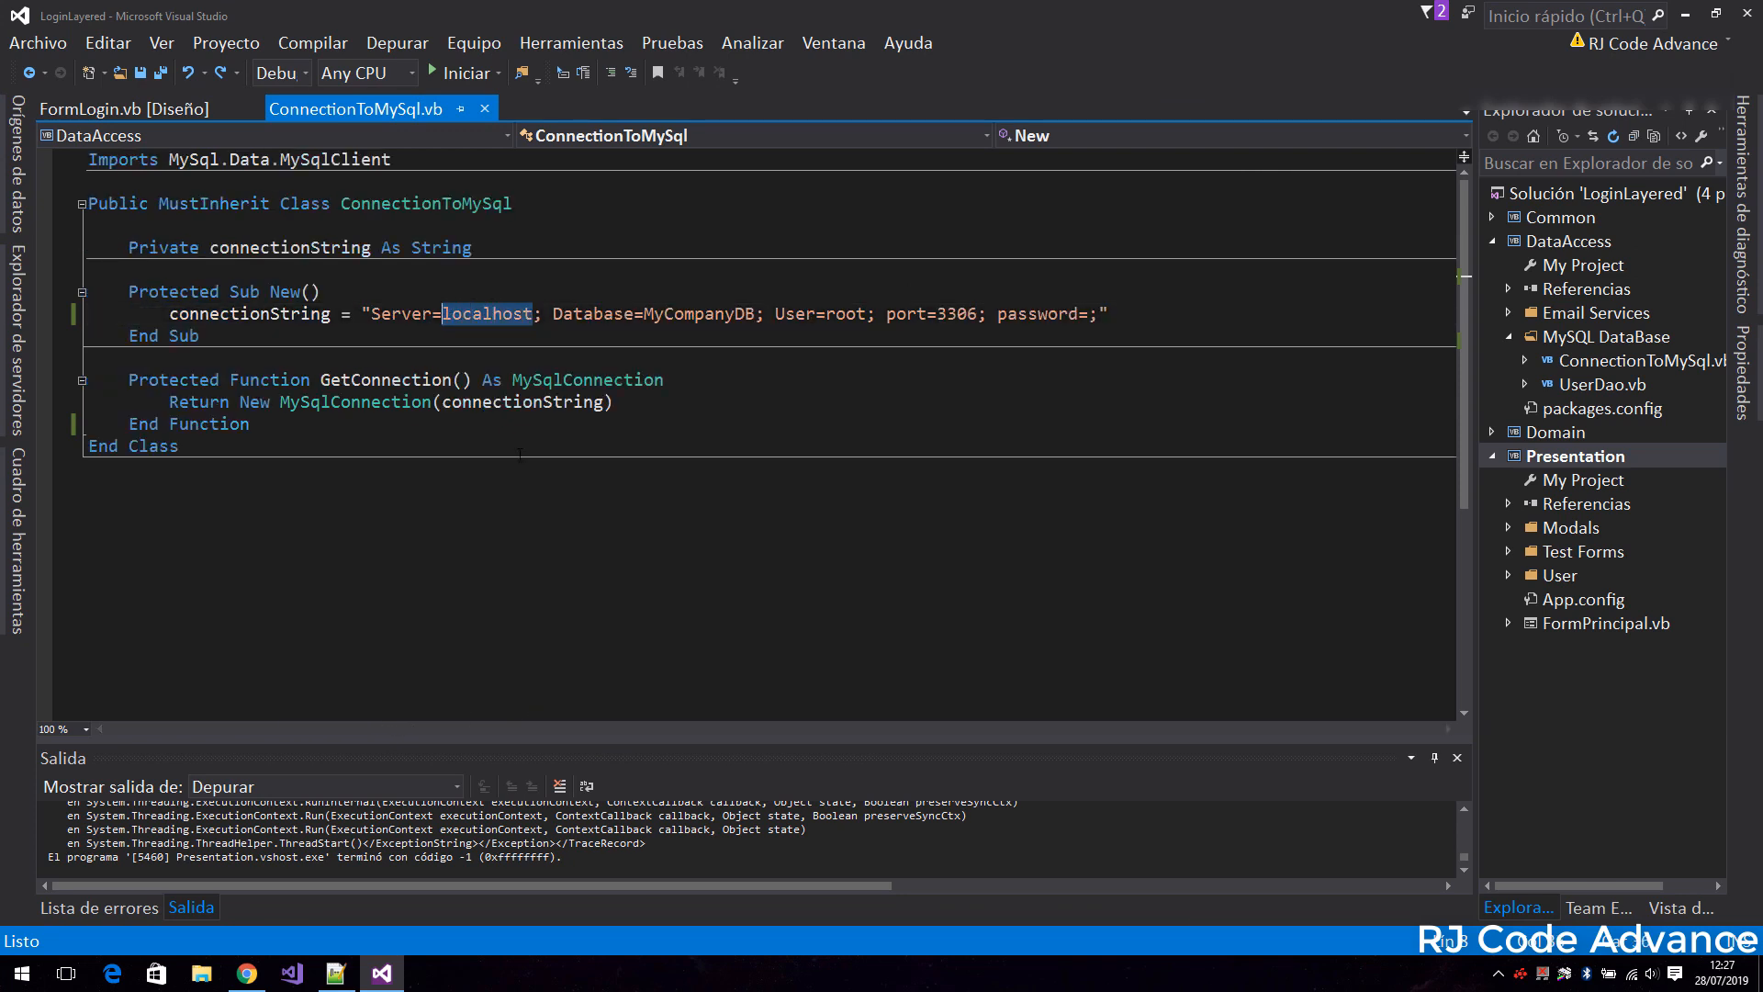
{"action": "left_click", "coordinate": [246, 973]}
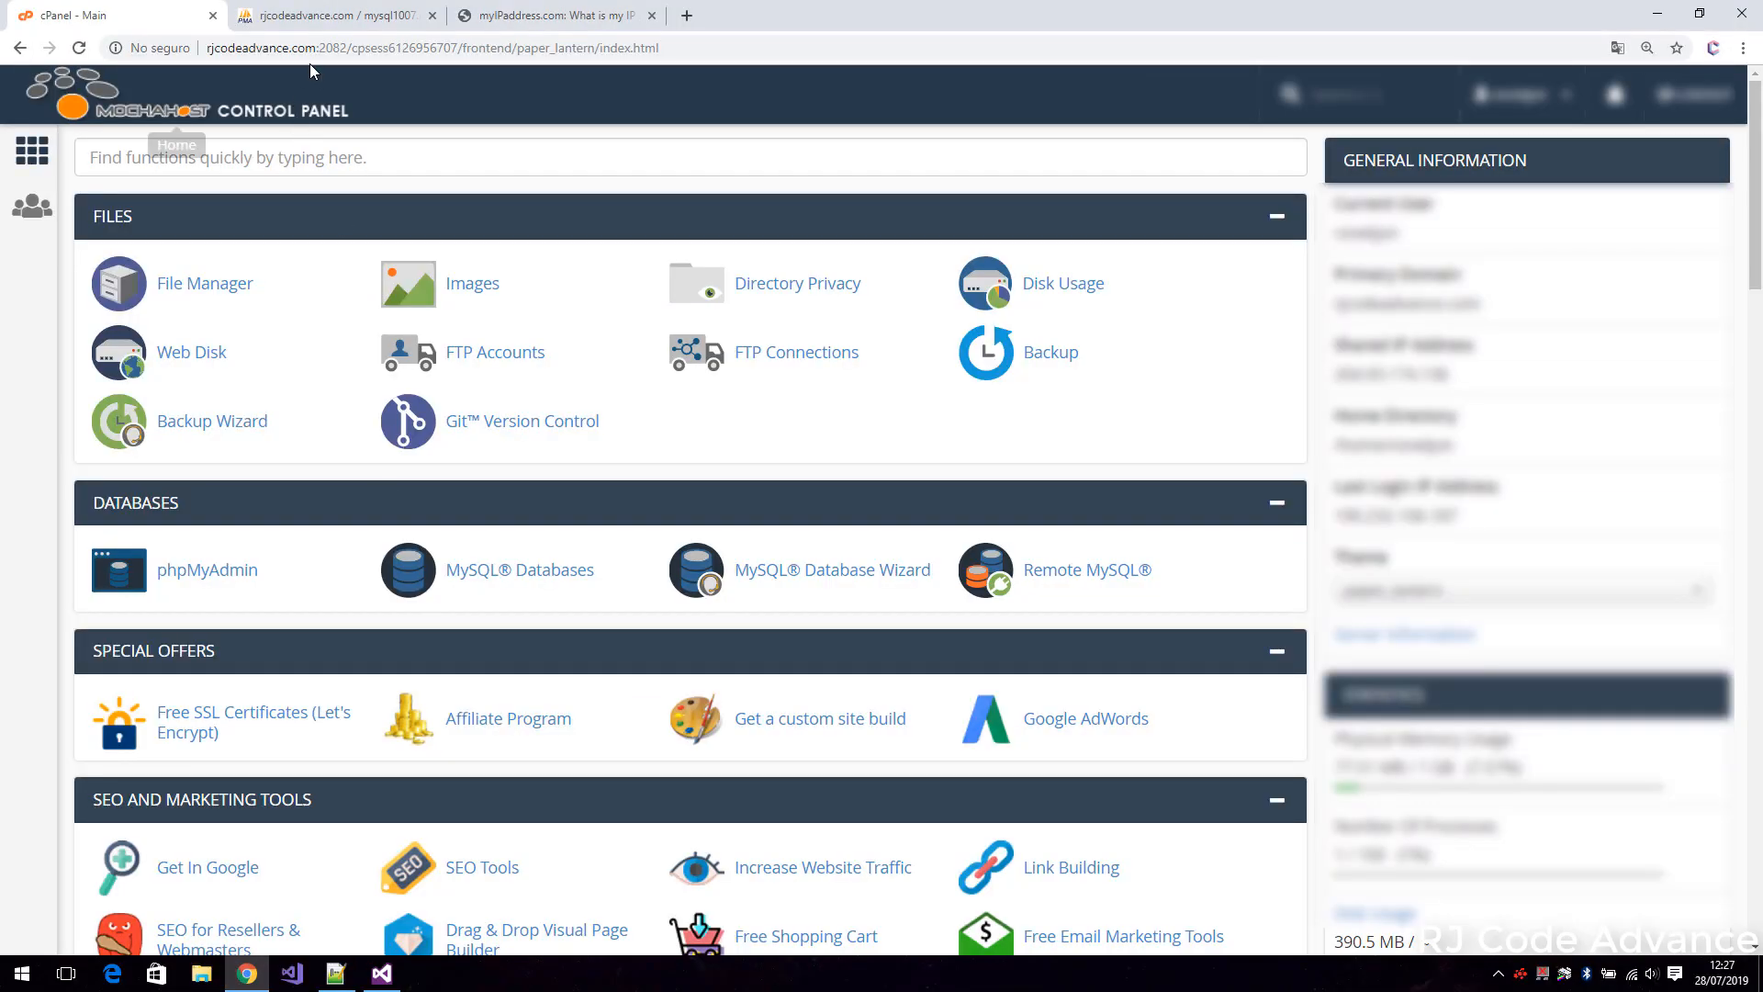
{"action": "left_click", "coordinate": [335, 15]}
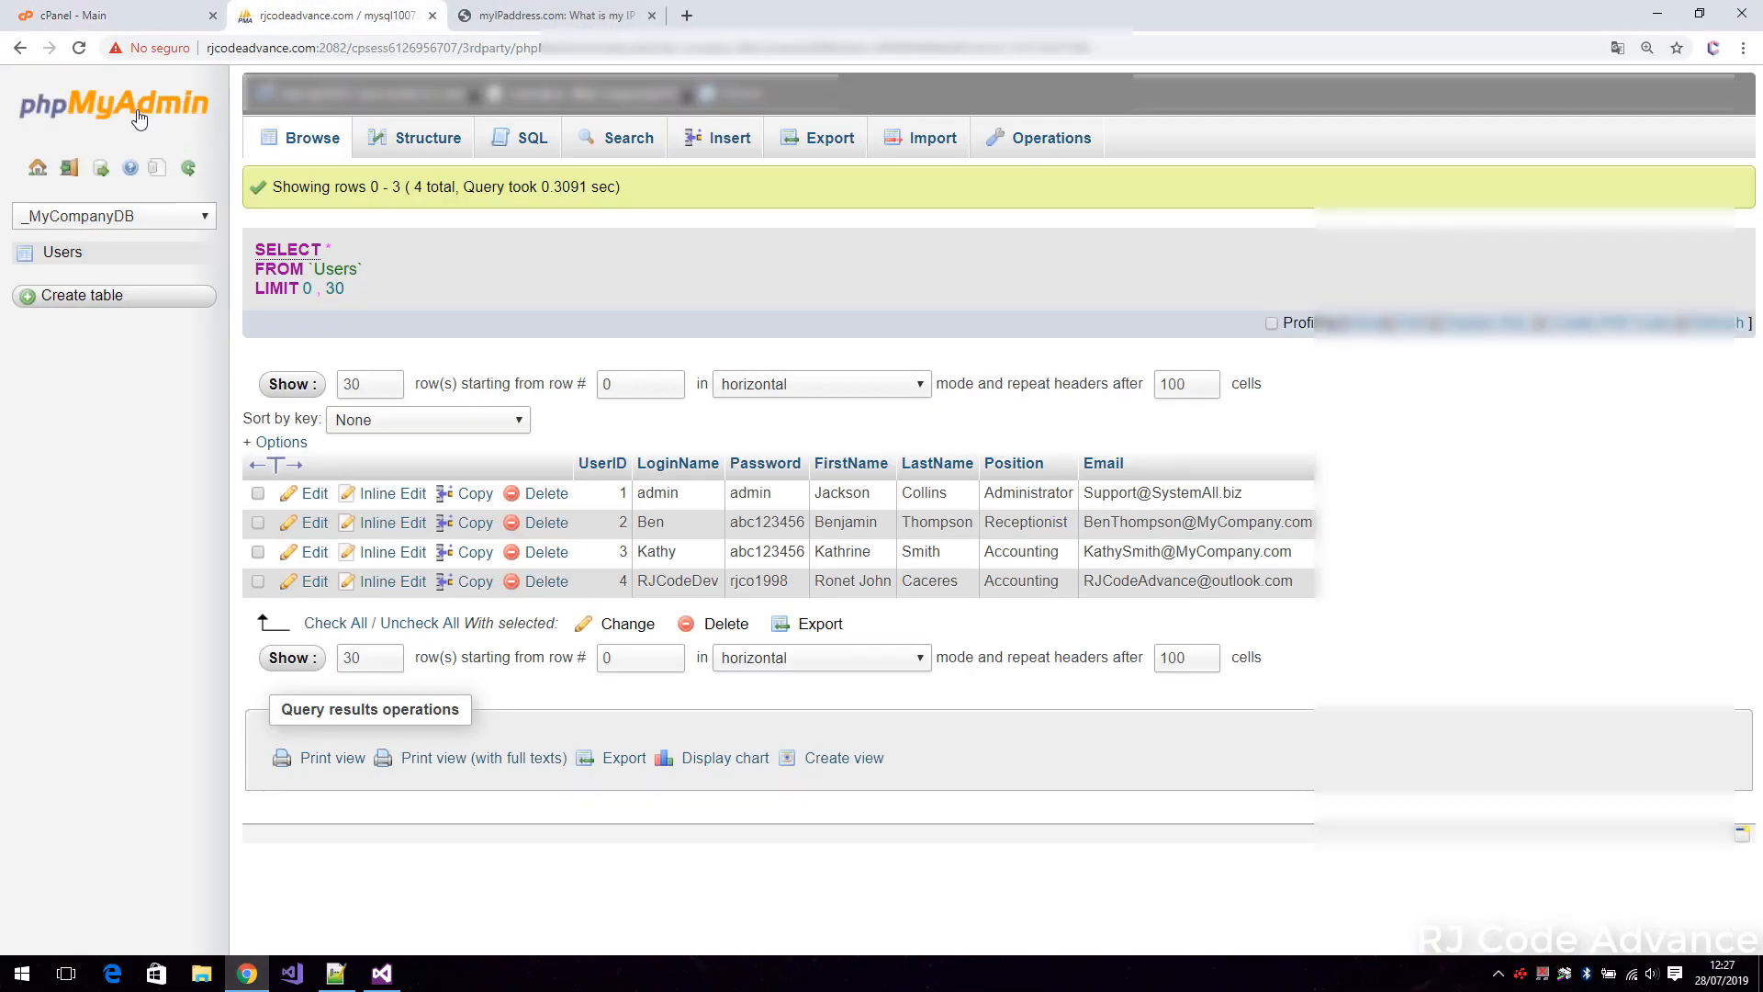
{"action": "left_click", "coordinate": [145, 111]}
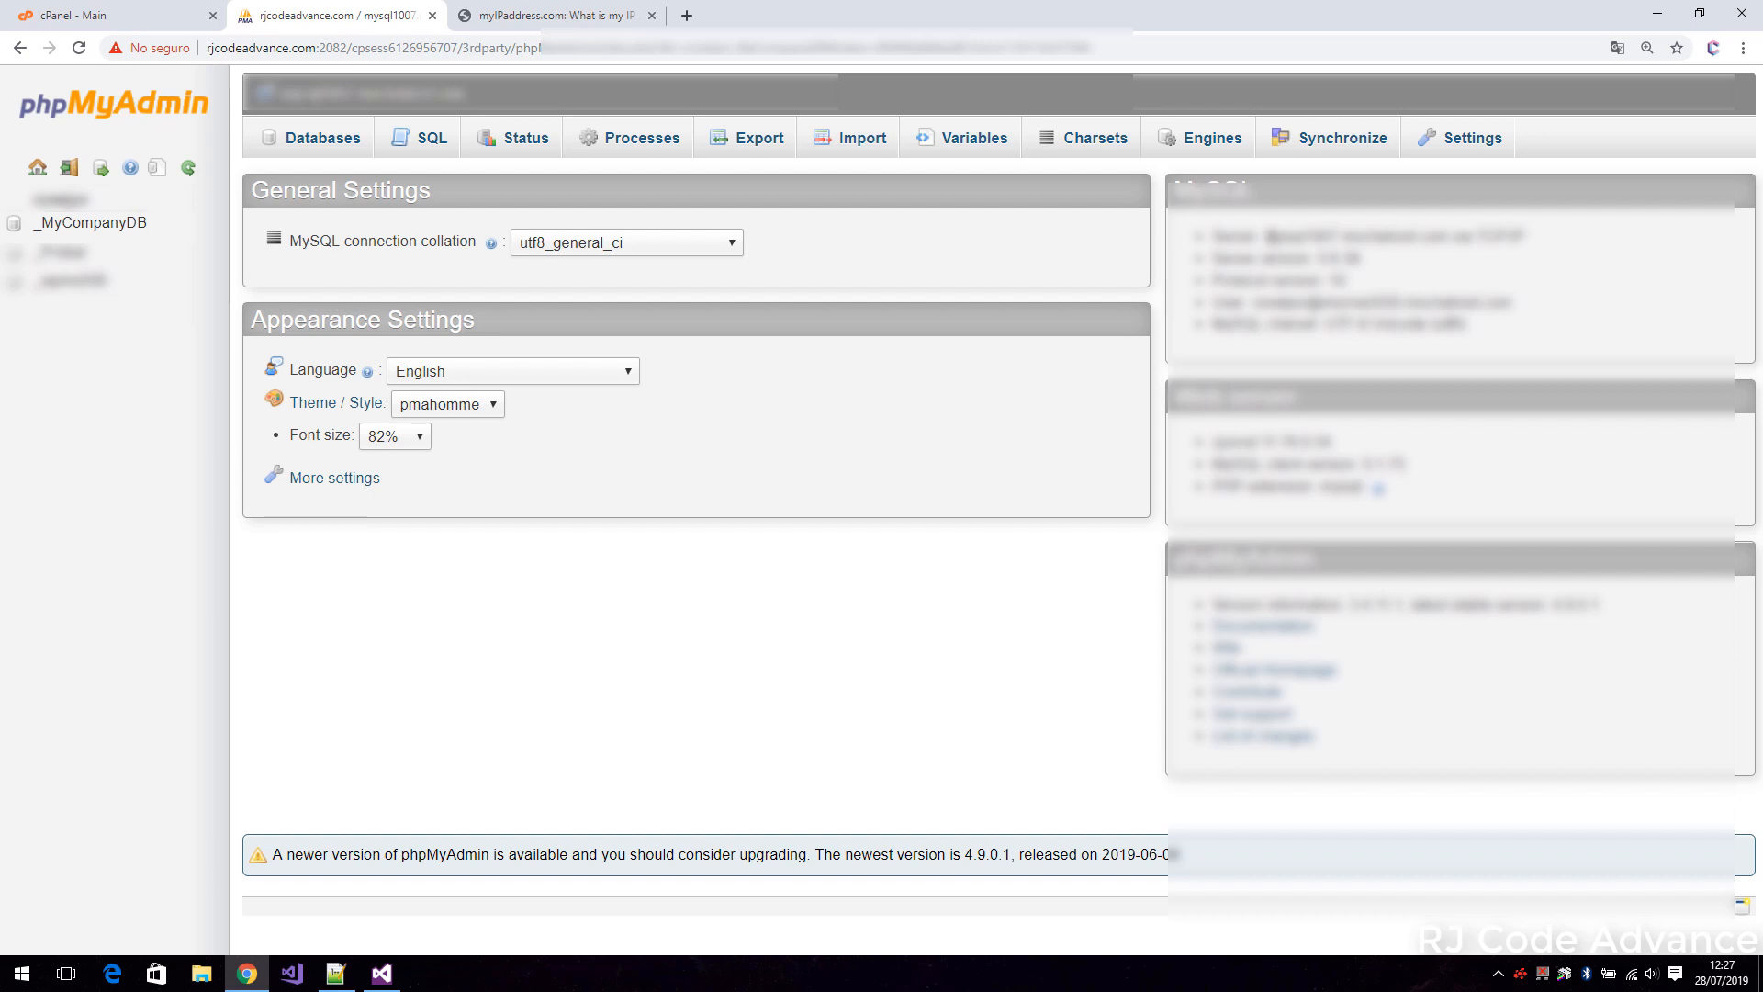
{"action": "left_click_drag", "start_coordinate": [1267, 236], "coordinate": [1451, 236]}
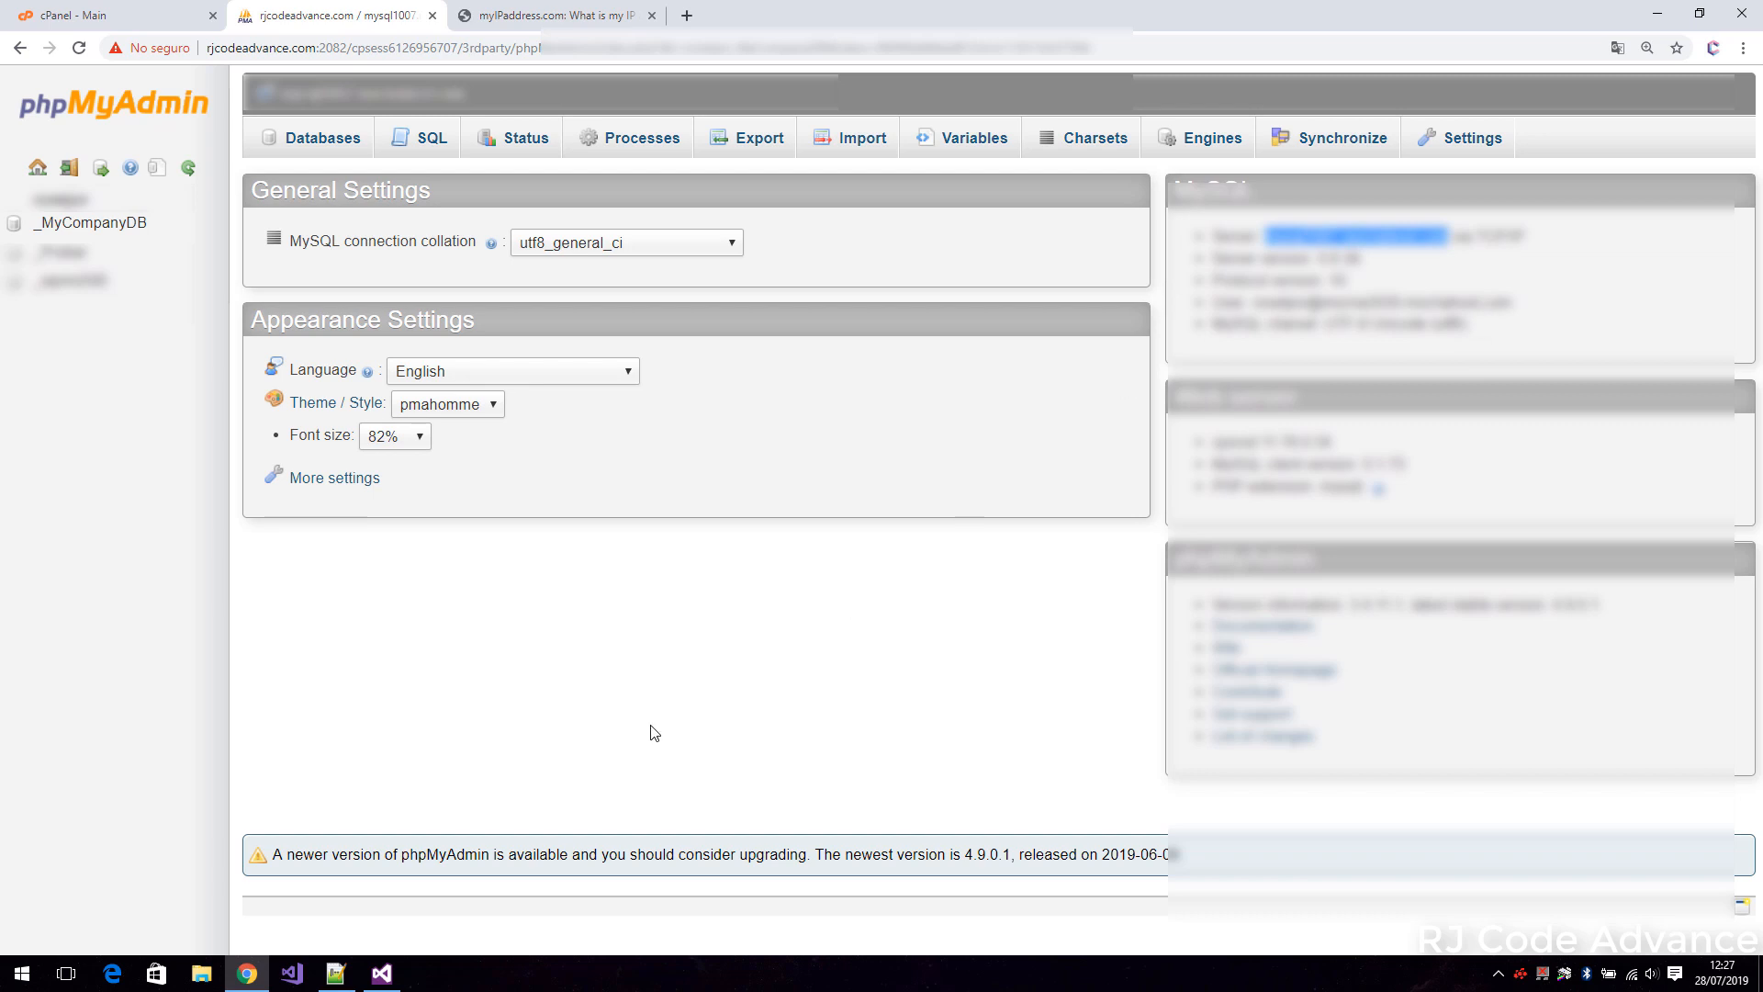
{"action": "left_click", "coordinate": [381, 973]}
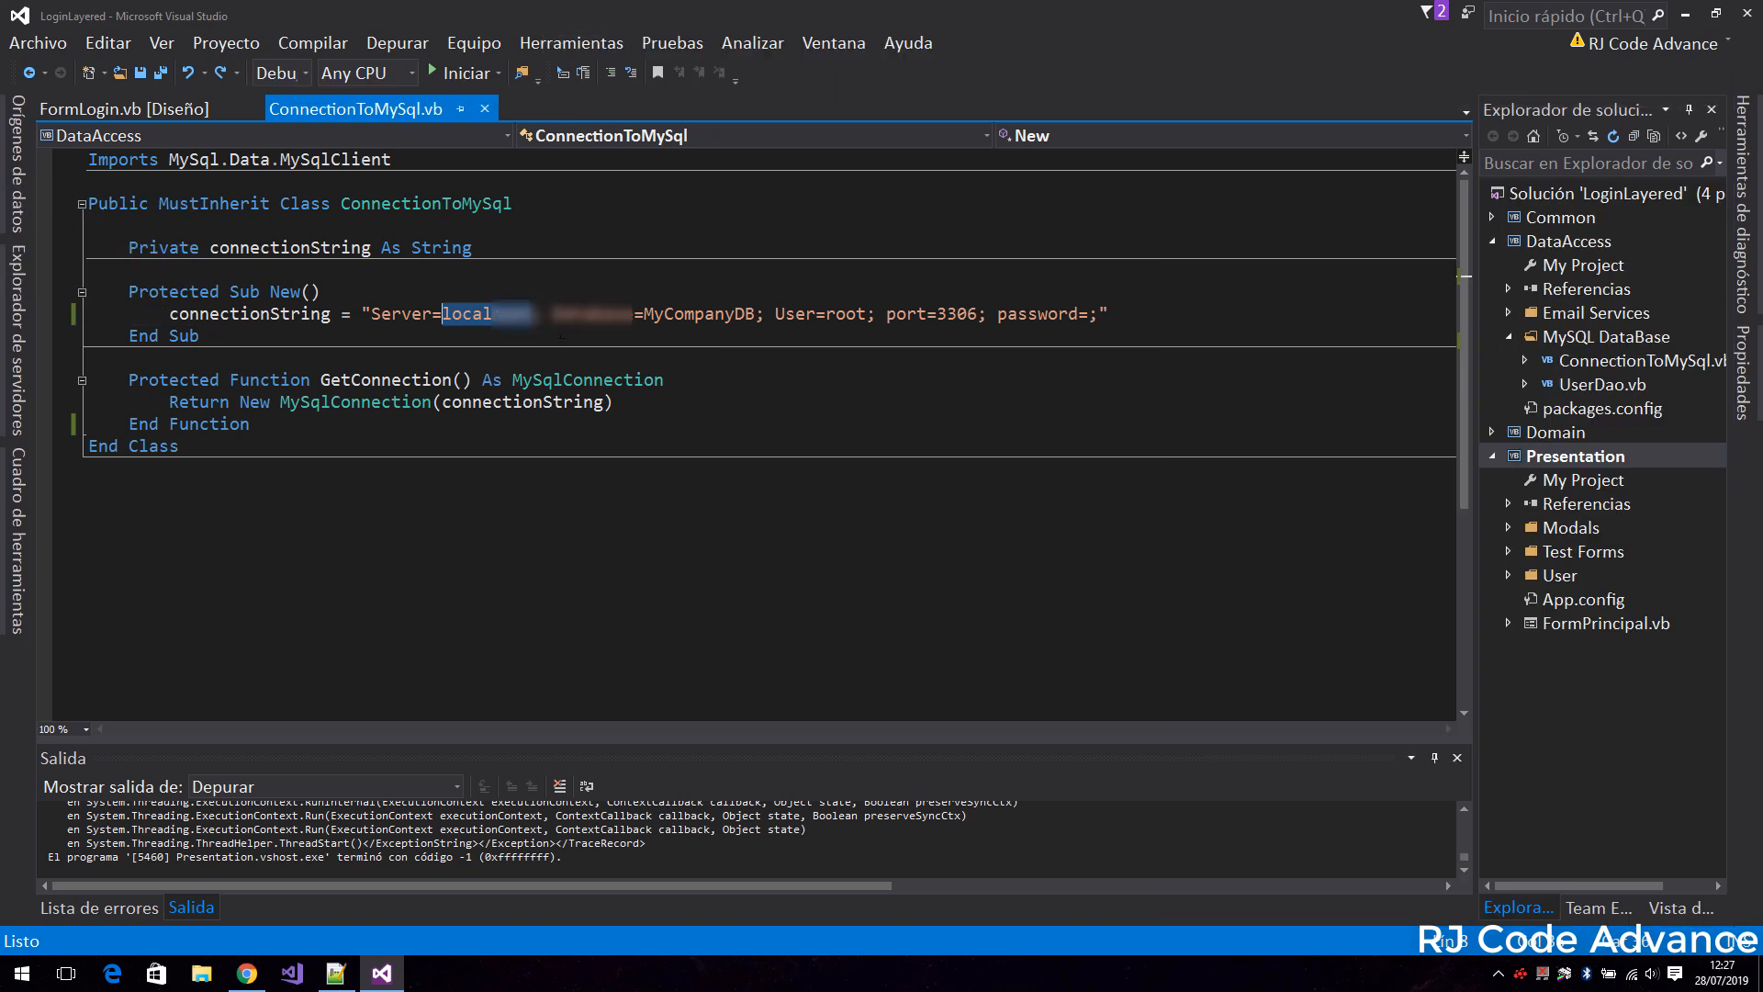
{"action": "key", "text": "ctrl+v"}
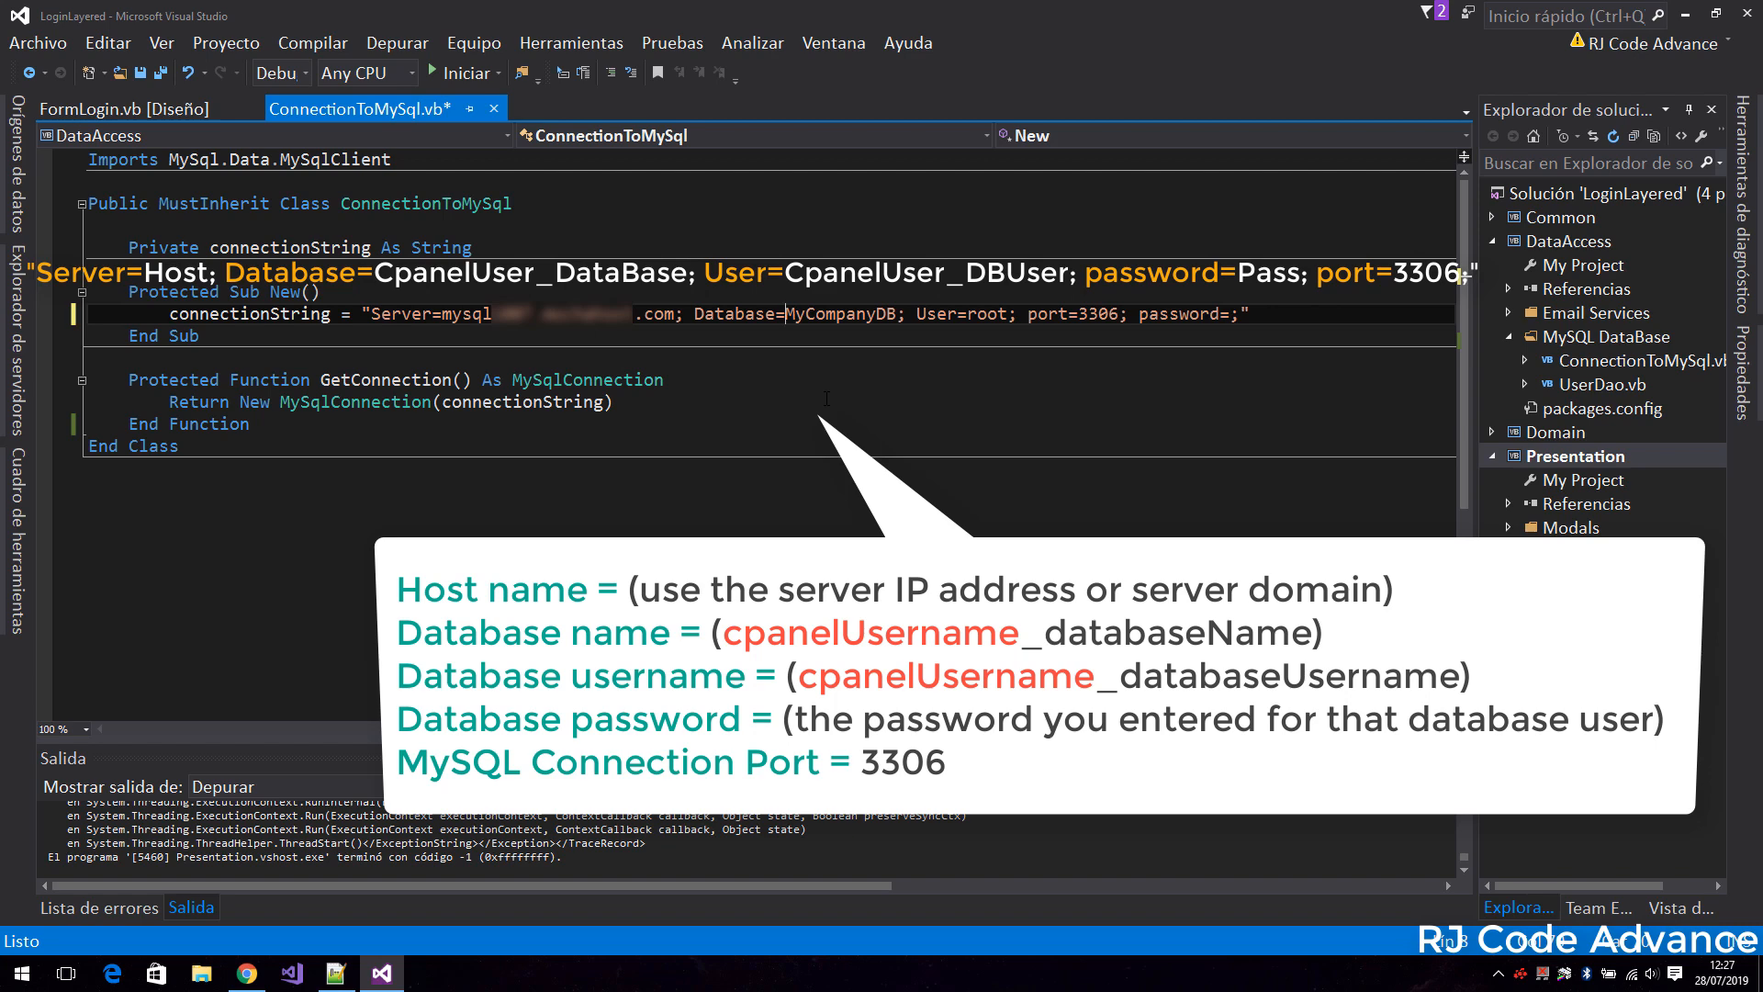
In the connection string, prefix MyCompanyDB with the cPanel username and an underscore, and set User to the same prefix plus AppAcce.
{"action": "type", "text": "ronaljon"}
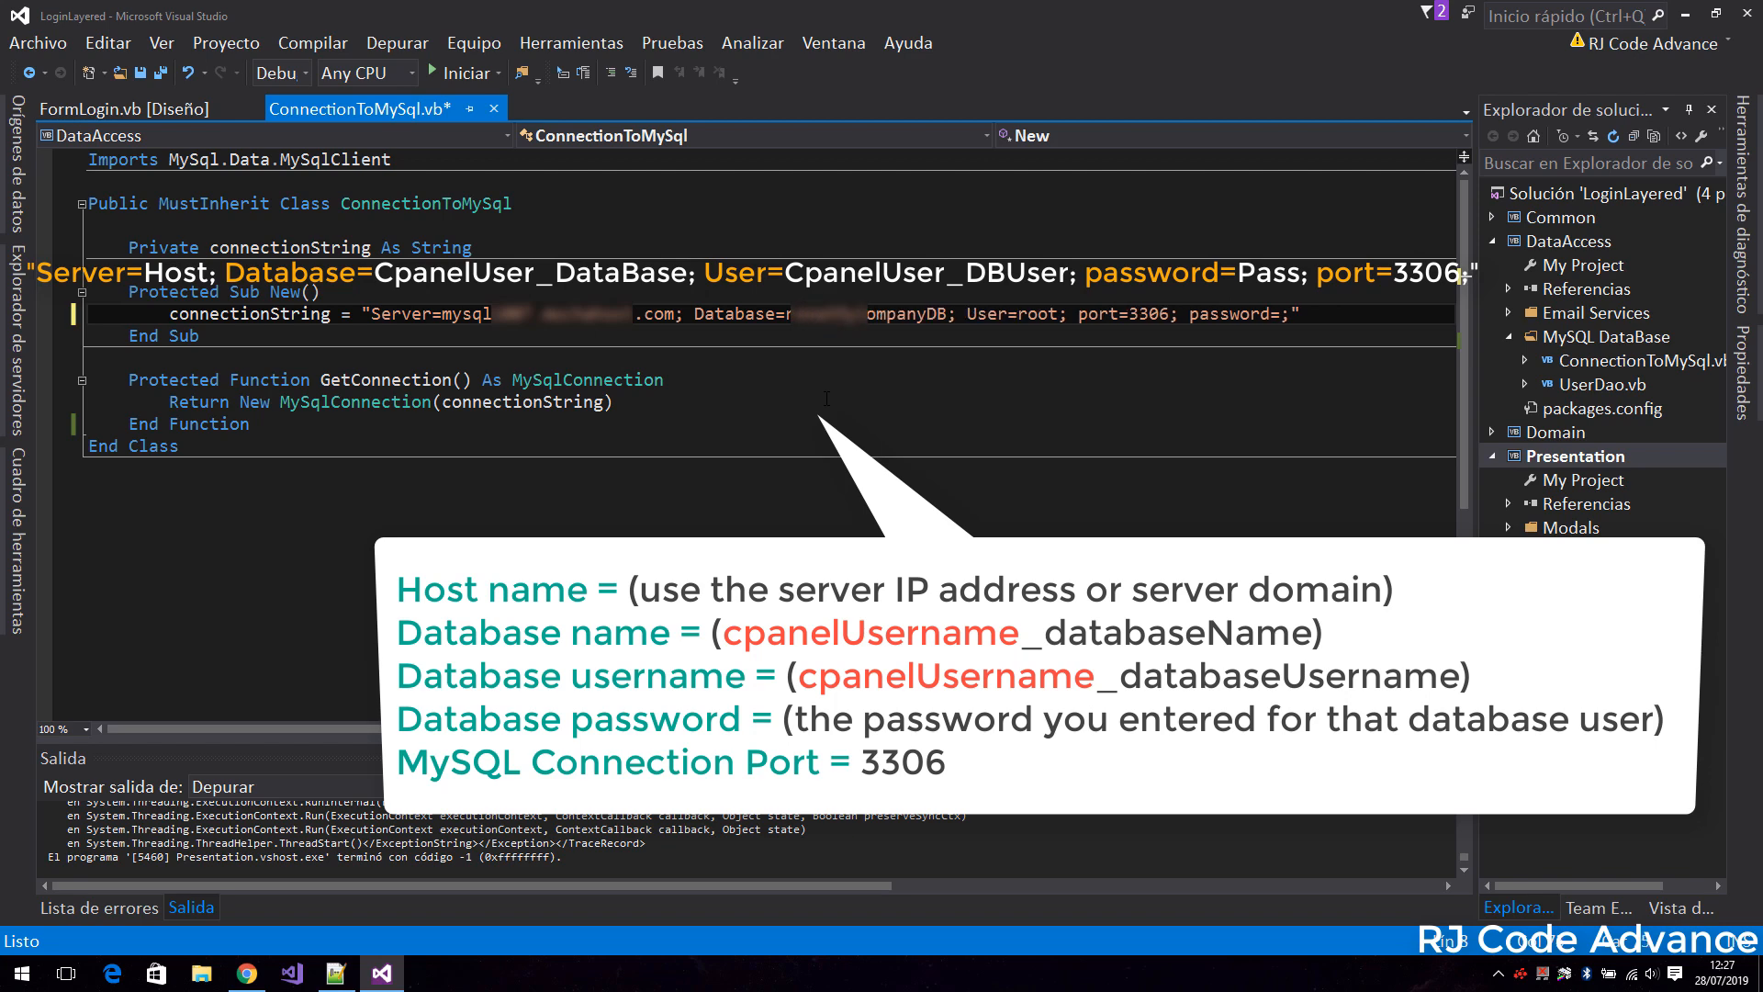
{"action": "type", "text": "_MyC"}
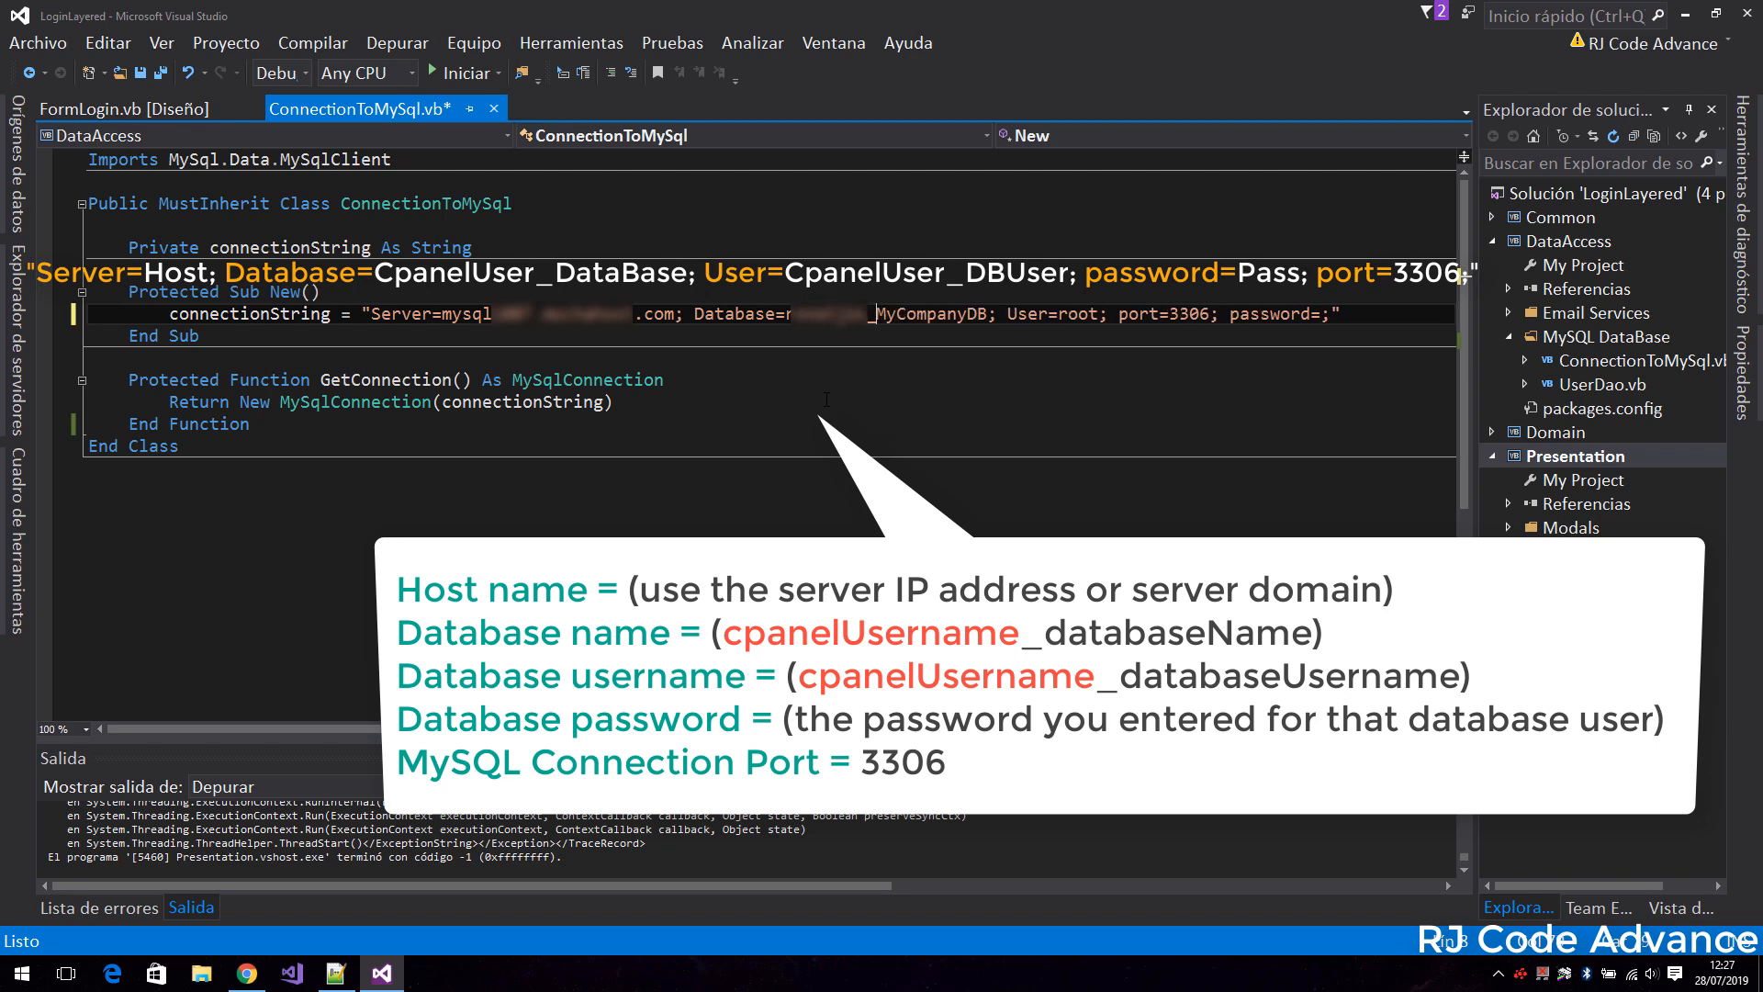
{"action": "double_click", "coordinate": [1083, 319]}
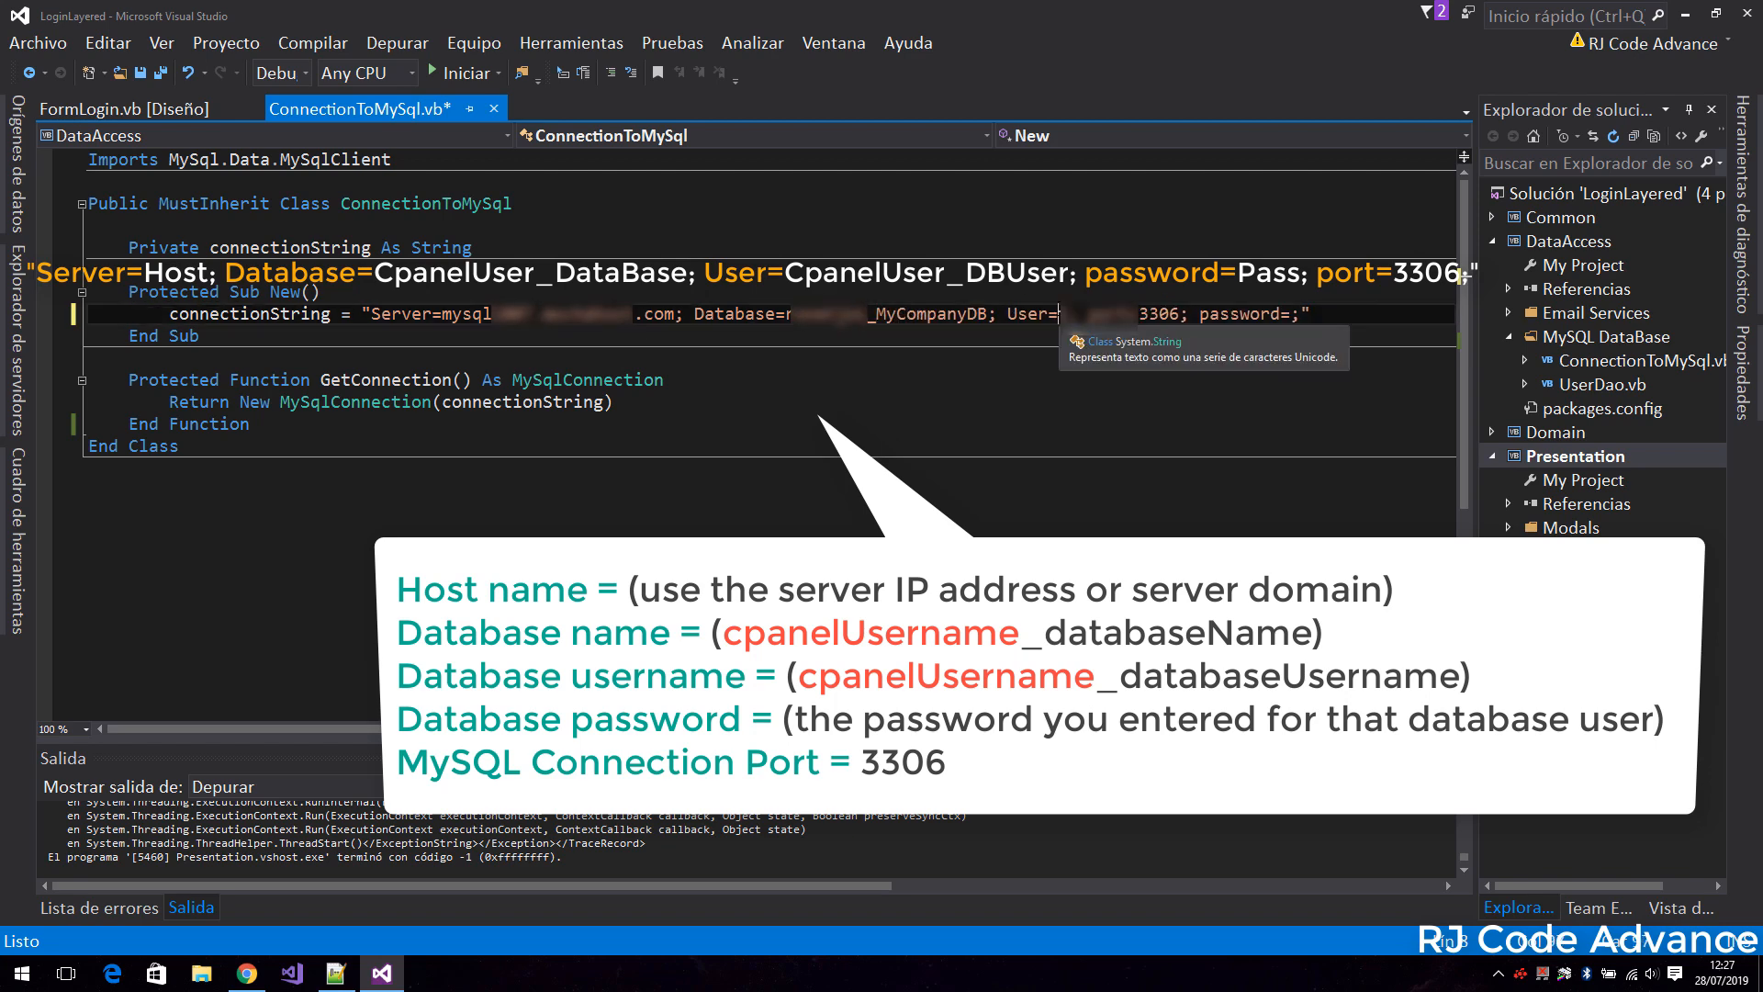
{"action": "key", "text": "BackSpace"}
{"action": "type", "text": "ronaljon"}
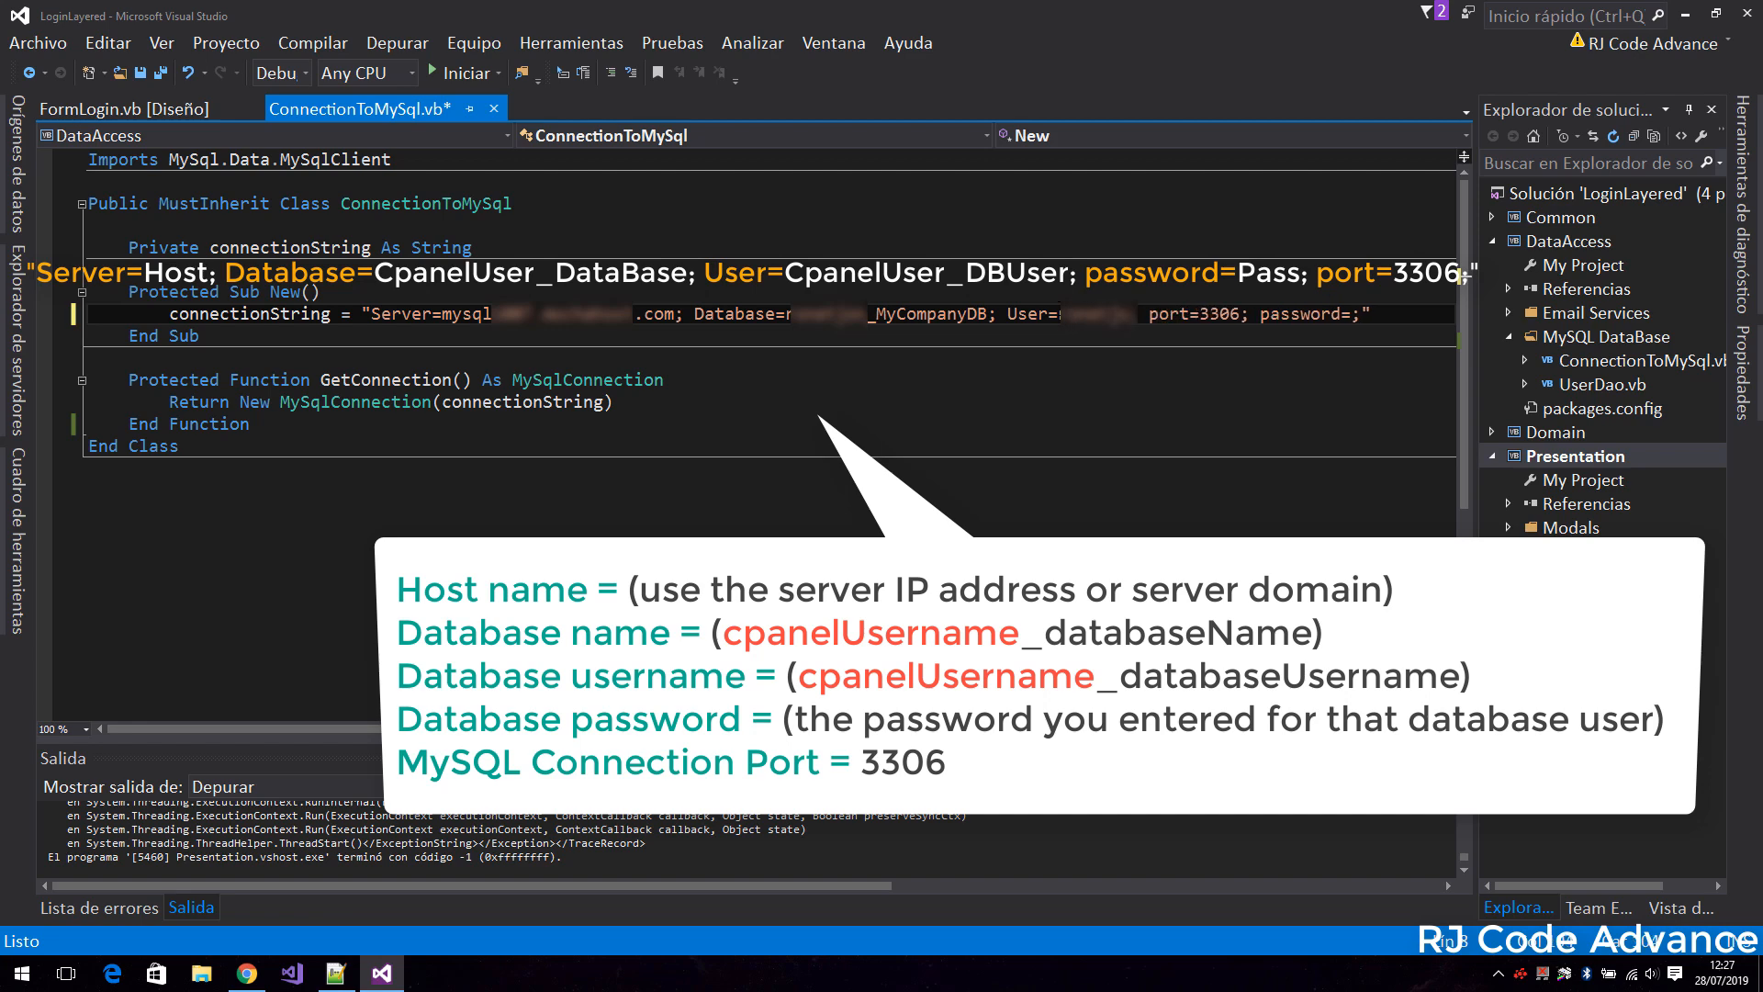
{"action": "type", "text": "_AppAcce"}
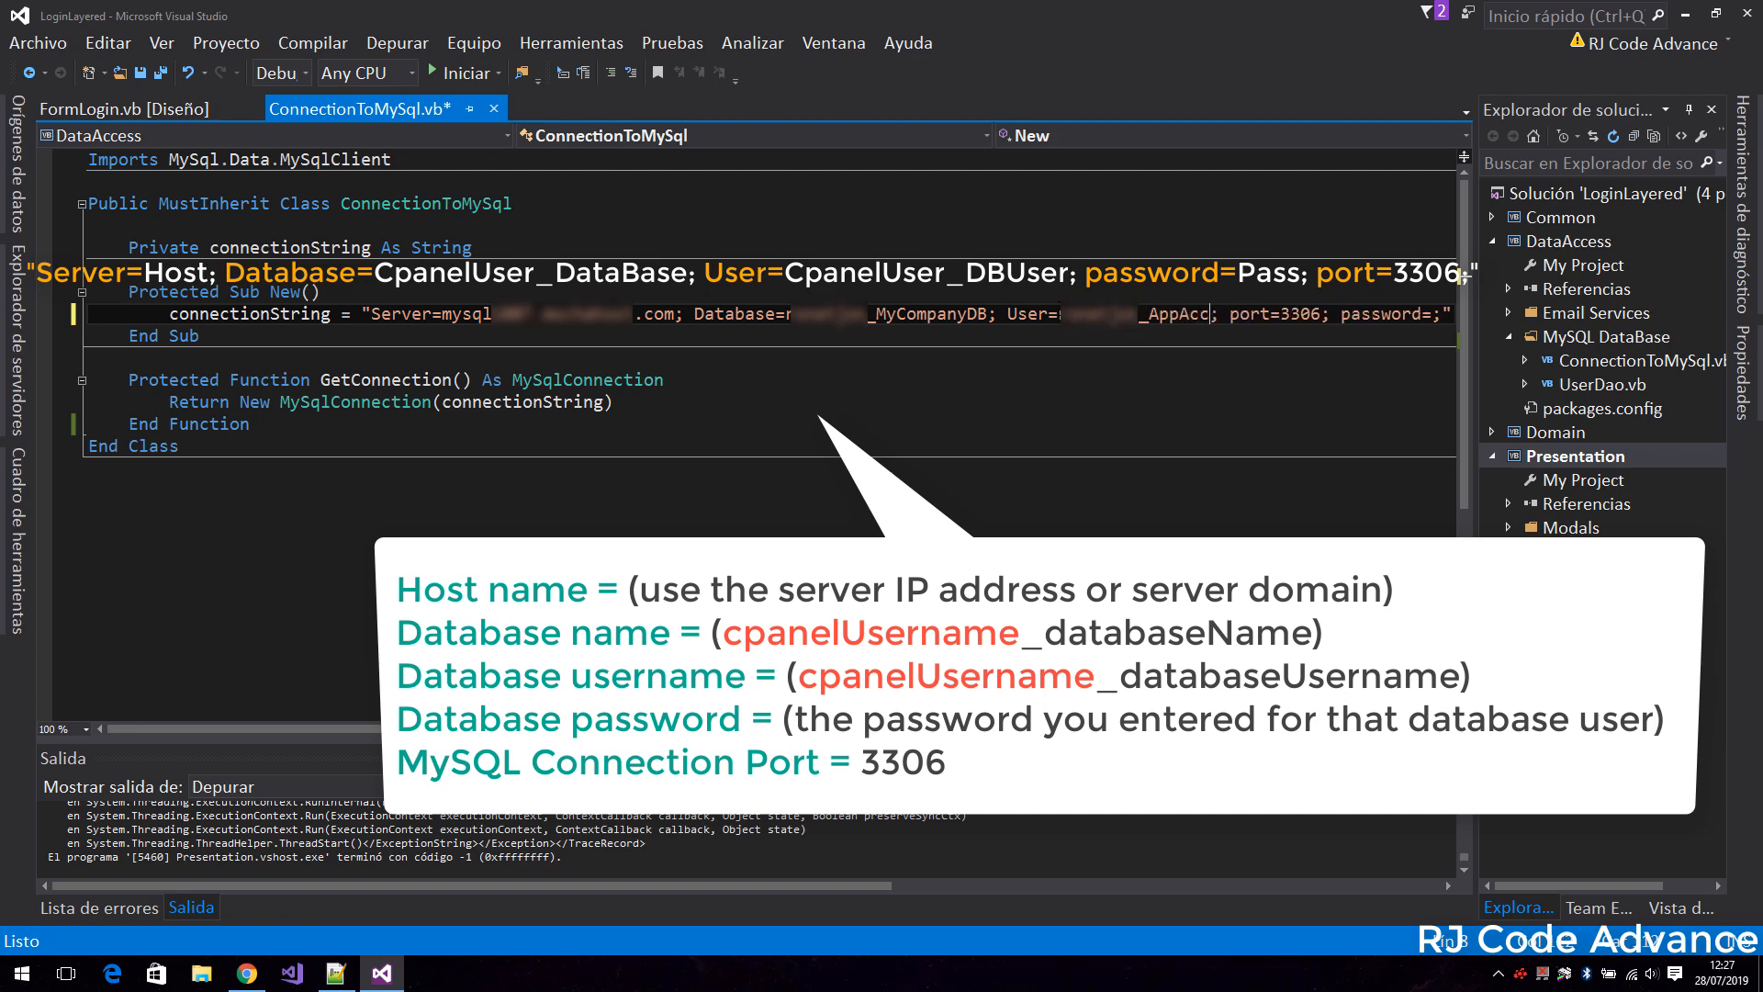
Keep port 3306 and enter the database user's password as the connection string's password value.
{"action": "left_click_drag", "start_coordinate": [959, 728], "coordinate": [1113, 728]}
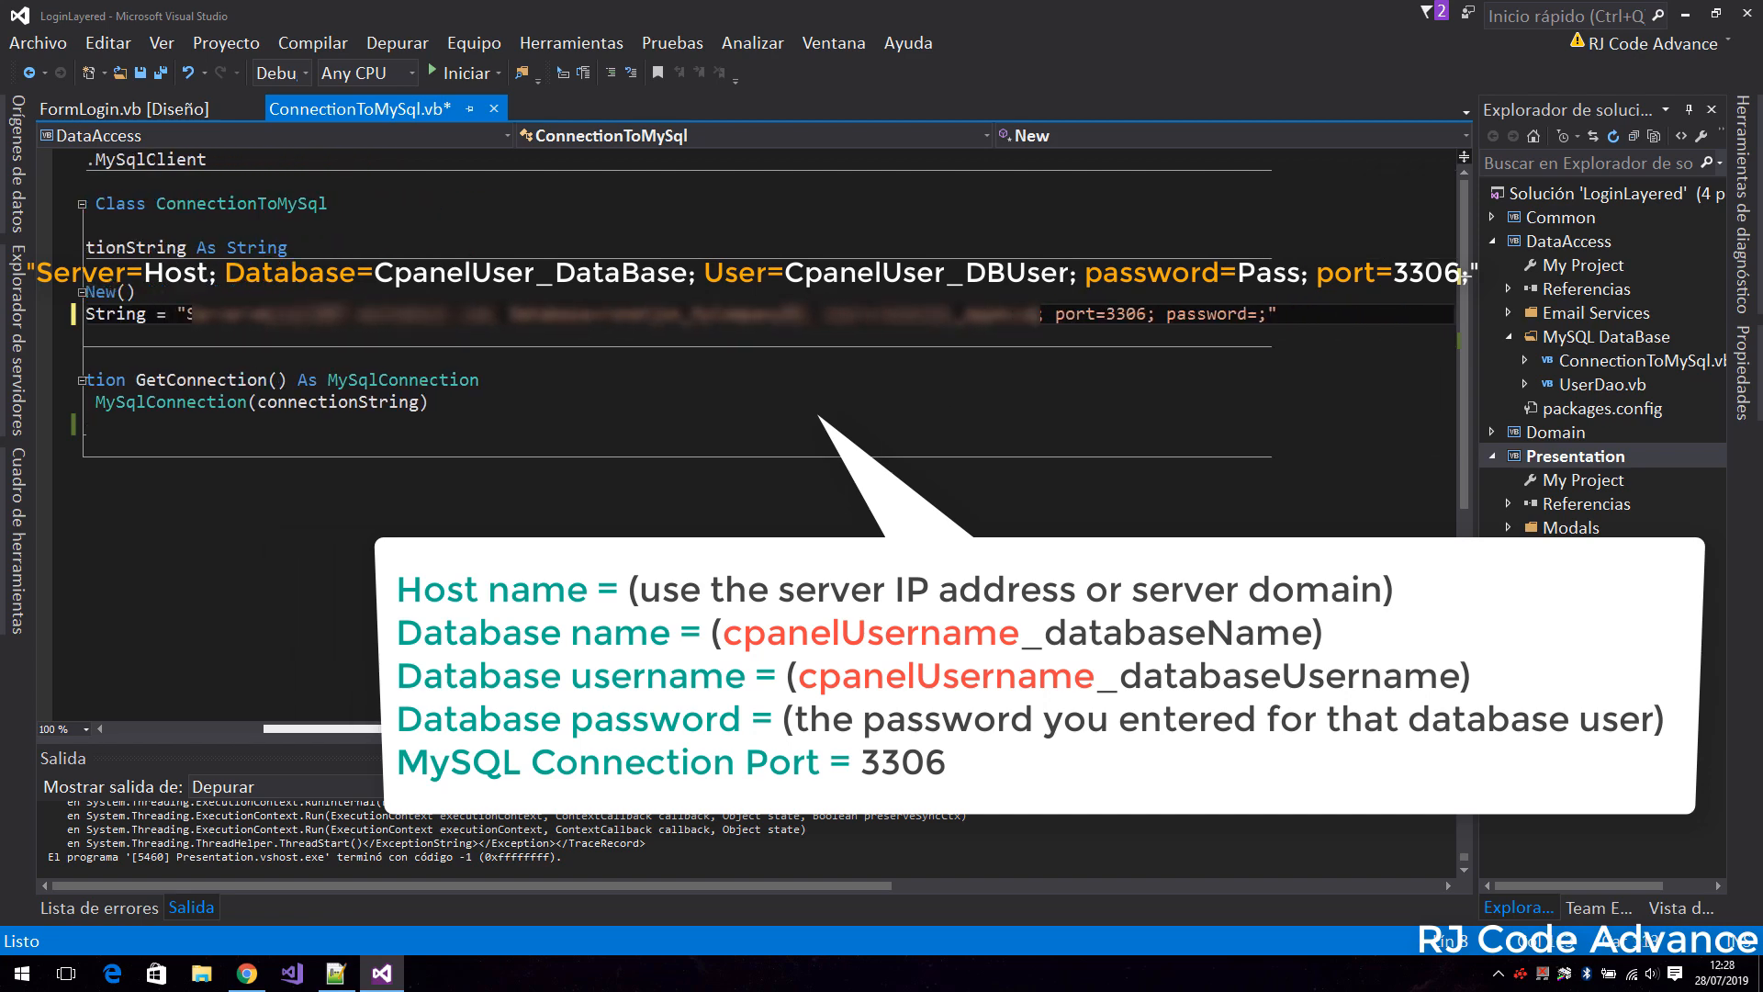
{"action": "double_click", "coordinate": [1129, 314]}
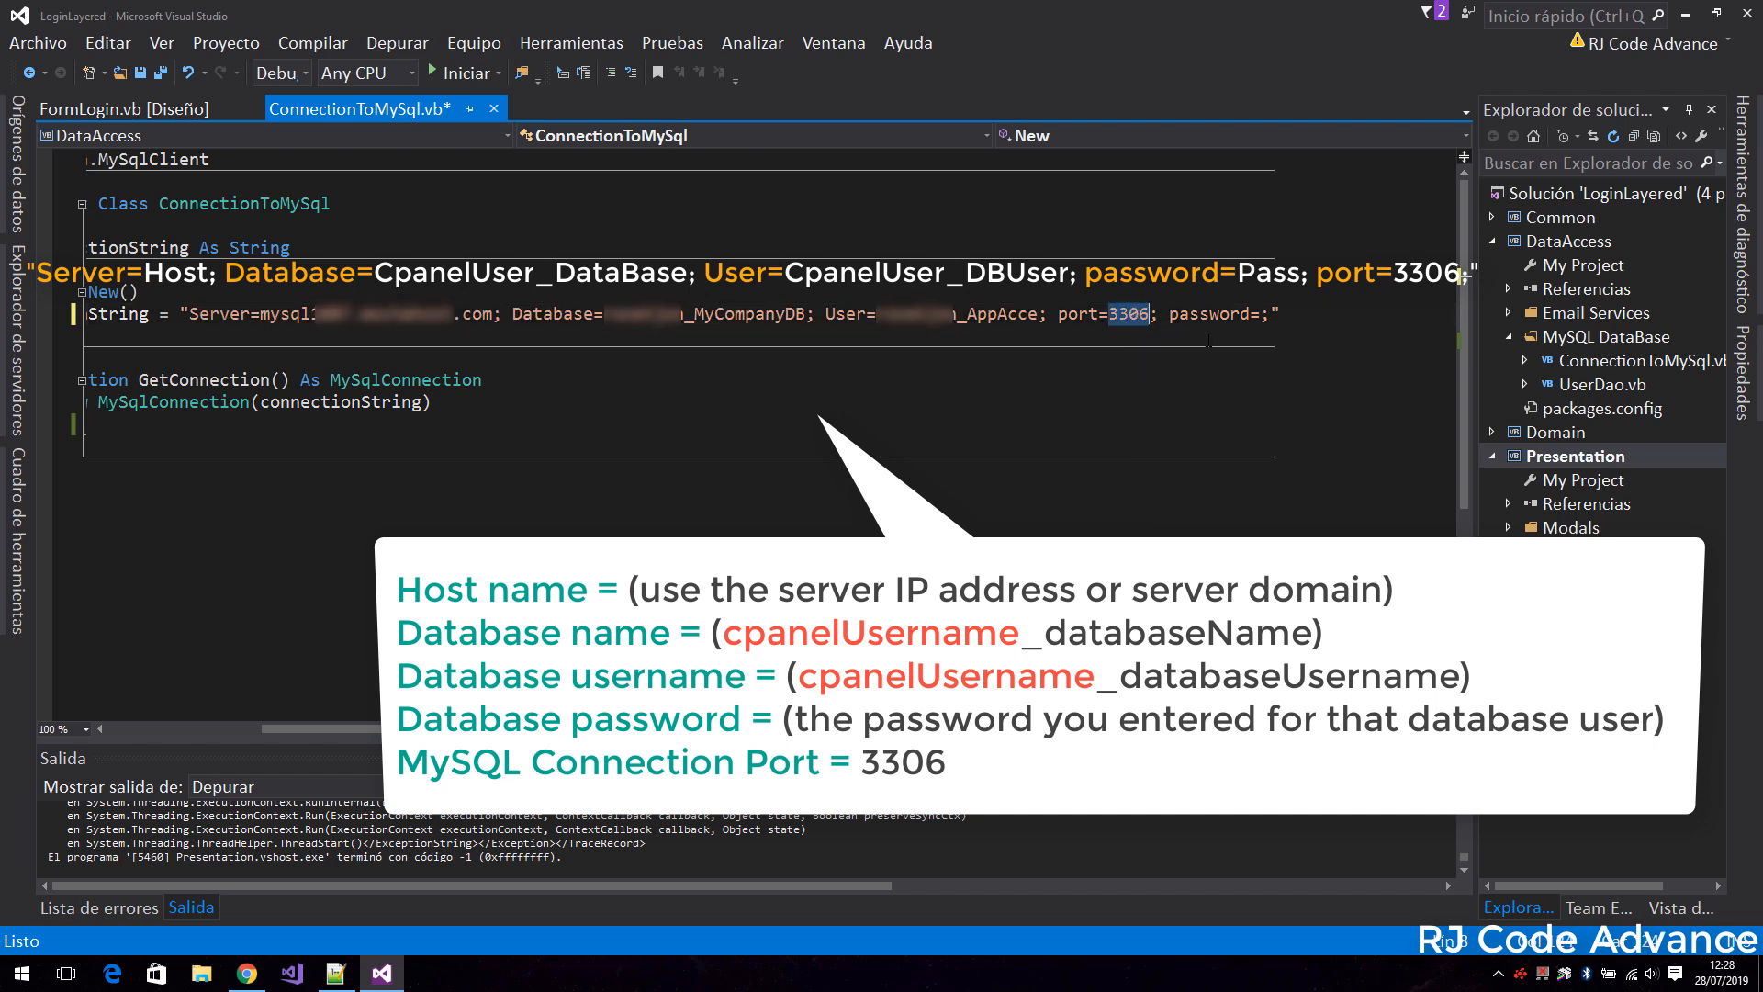
{"action": "left_click", "coordinate": [1261, 315]}
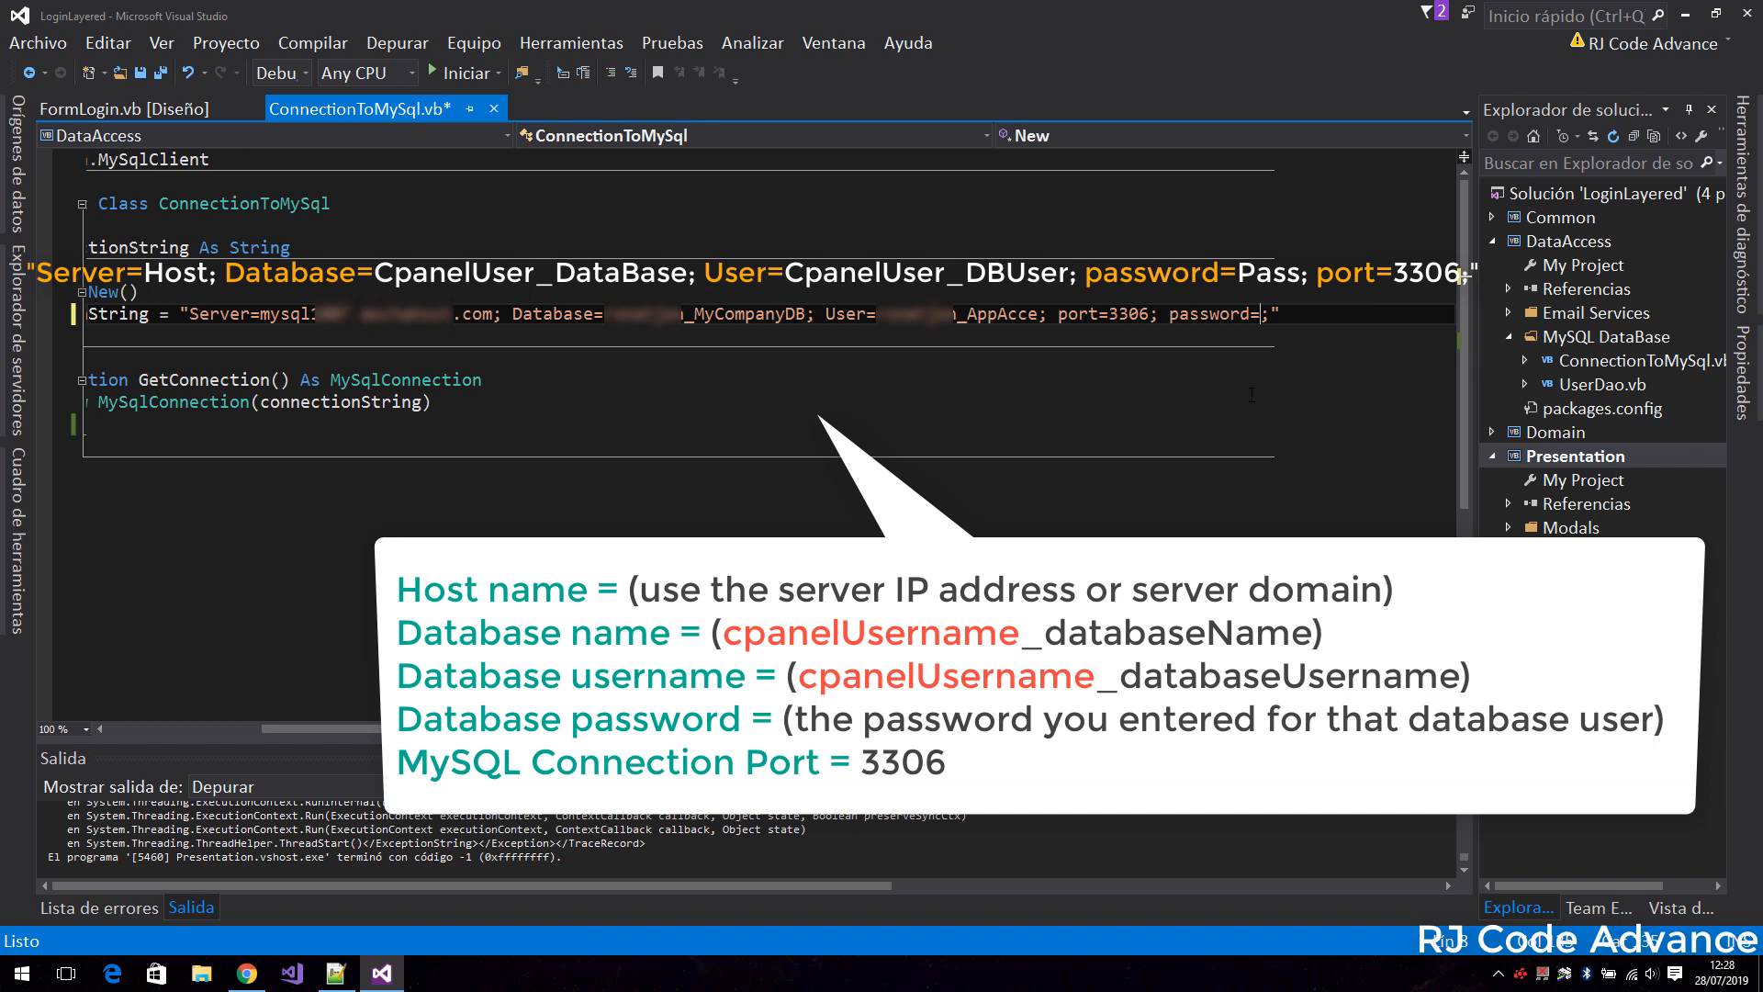
{"action": "type", "text": "admin123"}
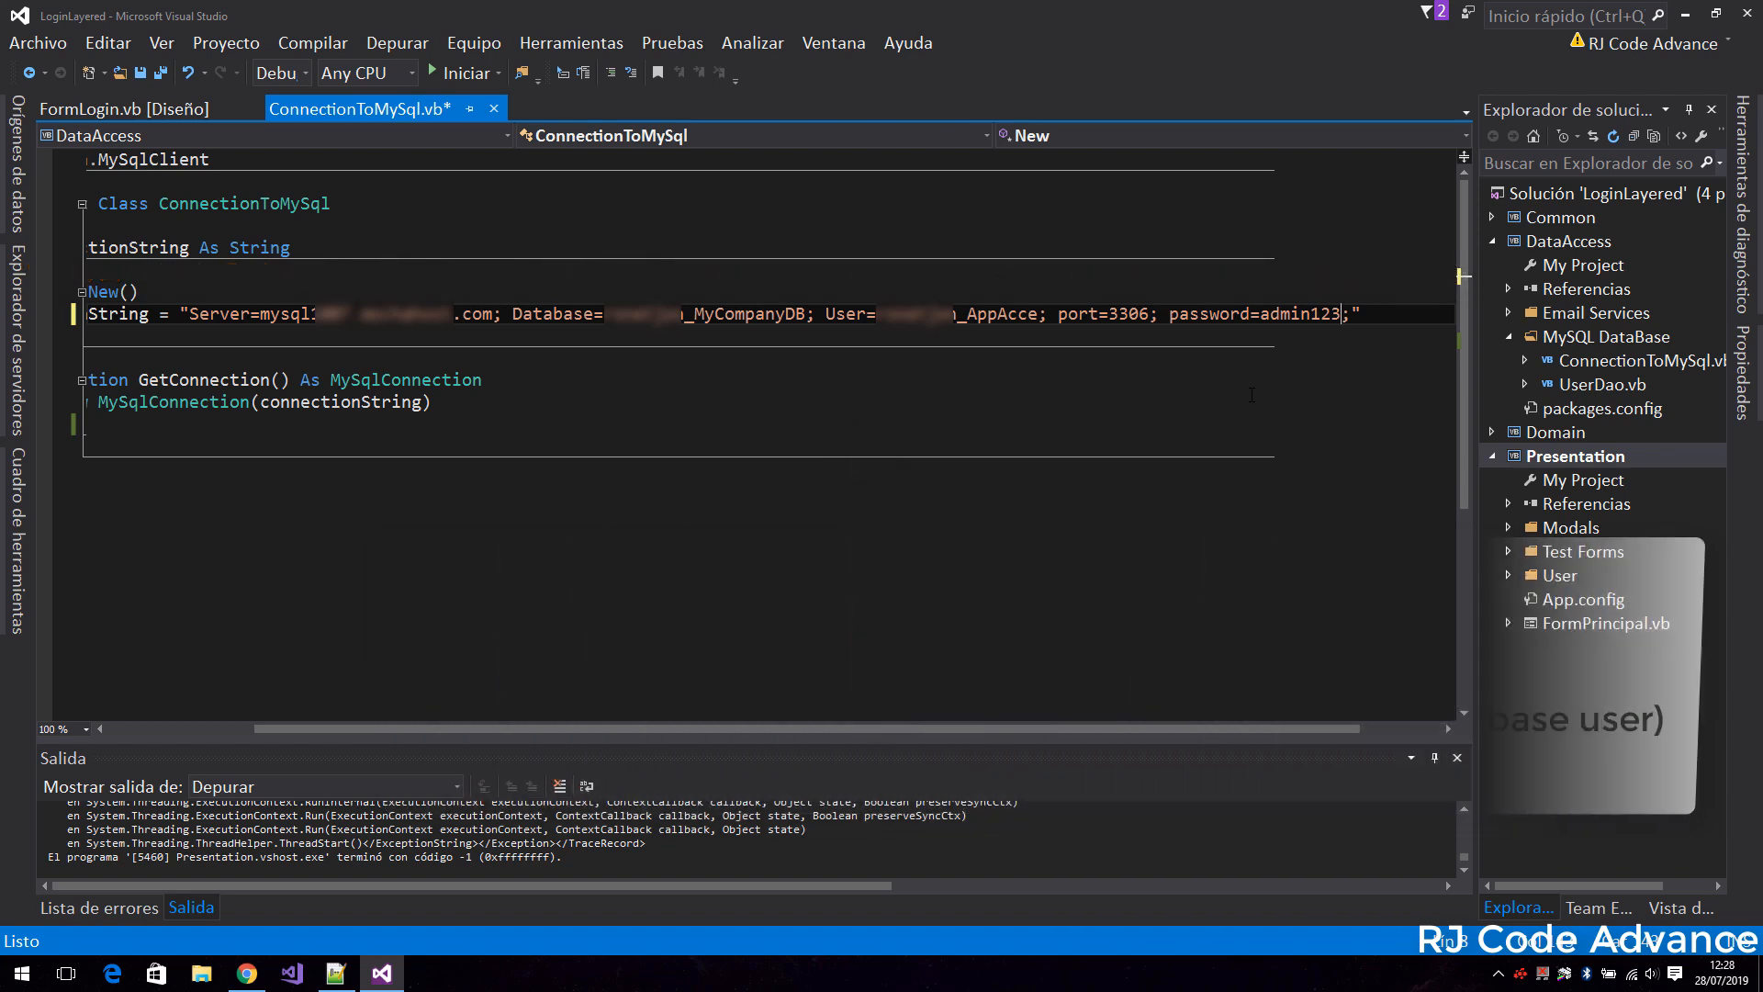
Run the project and log in to the application as the administrator, entering the account's username and password.
{"action": "left_click", "coordinate": [447, 75]}
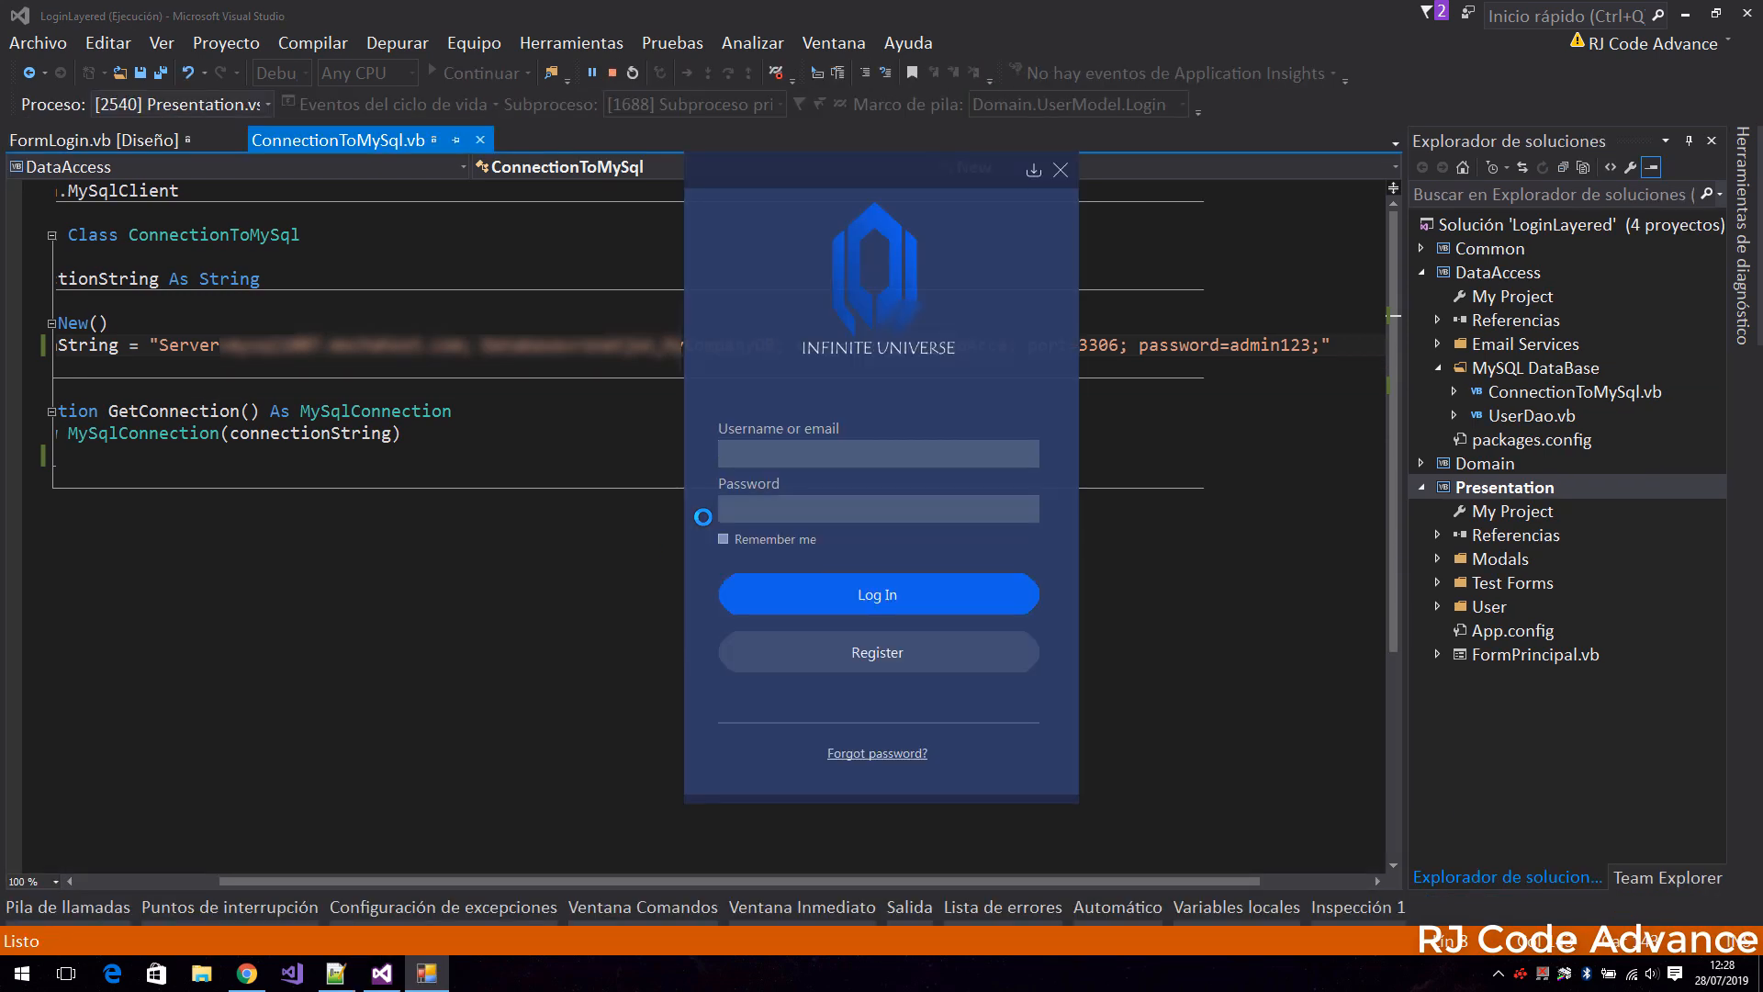
{"action": "type", "text": "adminadmin"}
{"action": "left_click", "coordinate": [883, 593]}
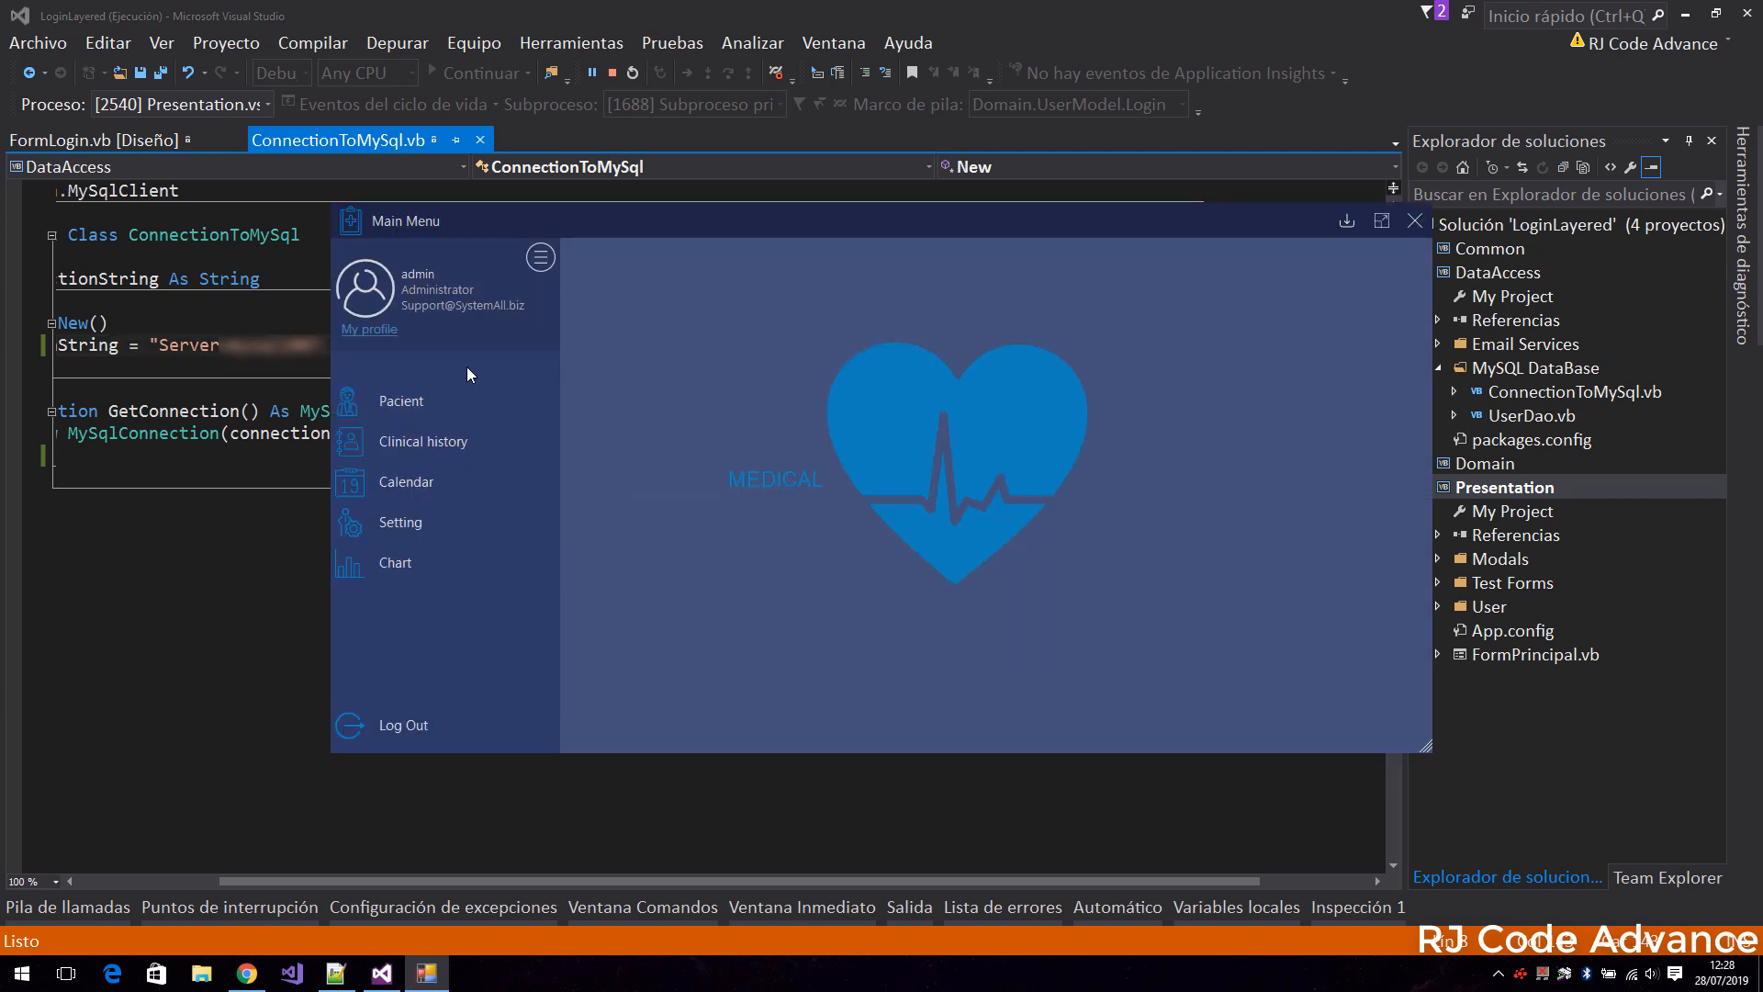
Edit the logged-in user's profile, set the username to admin55, and save it by entering the current password.
{"action": "left_click", "coordinate": [387, 331]}
{"action": "left_click", "coordinate": [844, 461]}
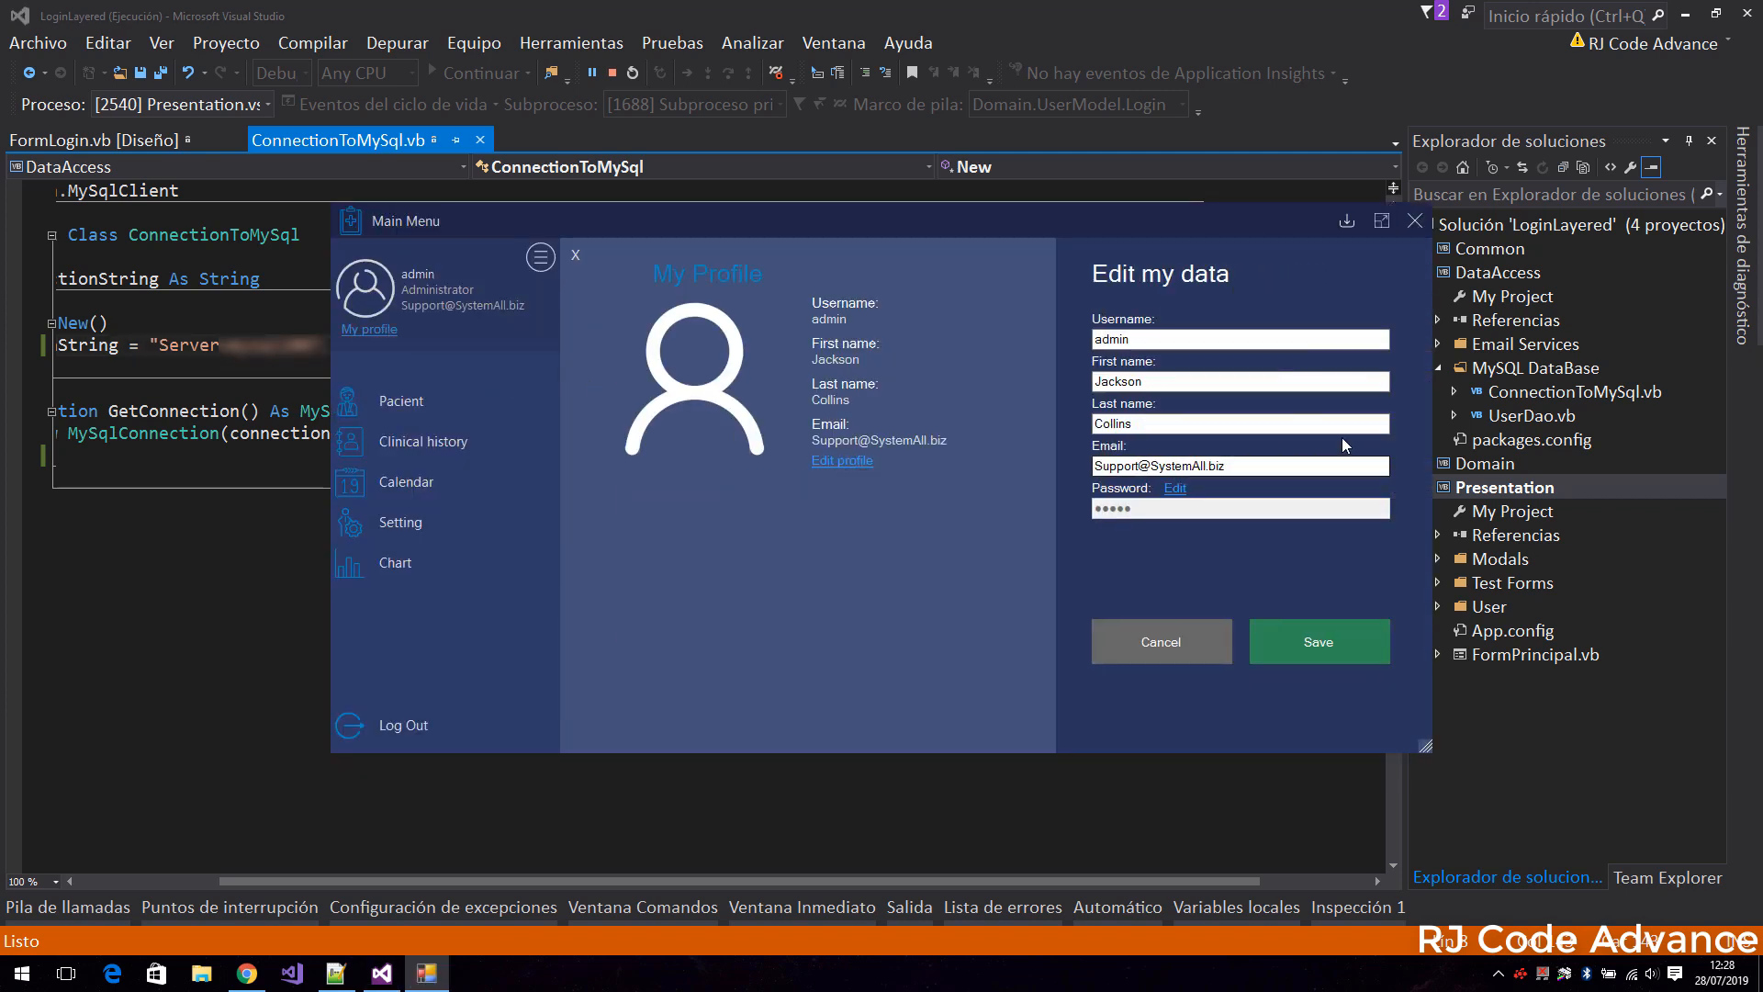
{"action": "type", "text": "55"}
{"action": "left_click", "coordinate": [1286, 637]}
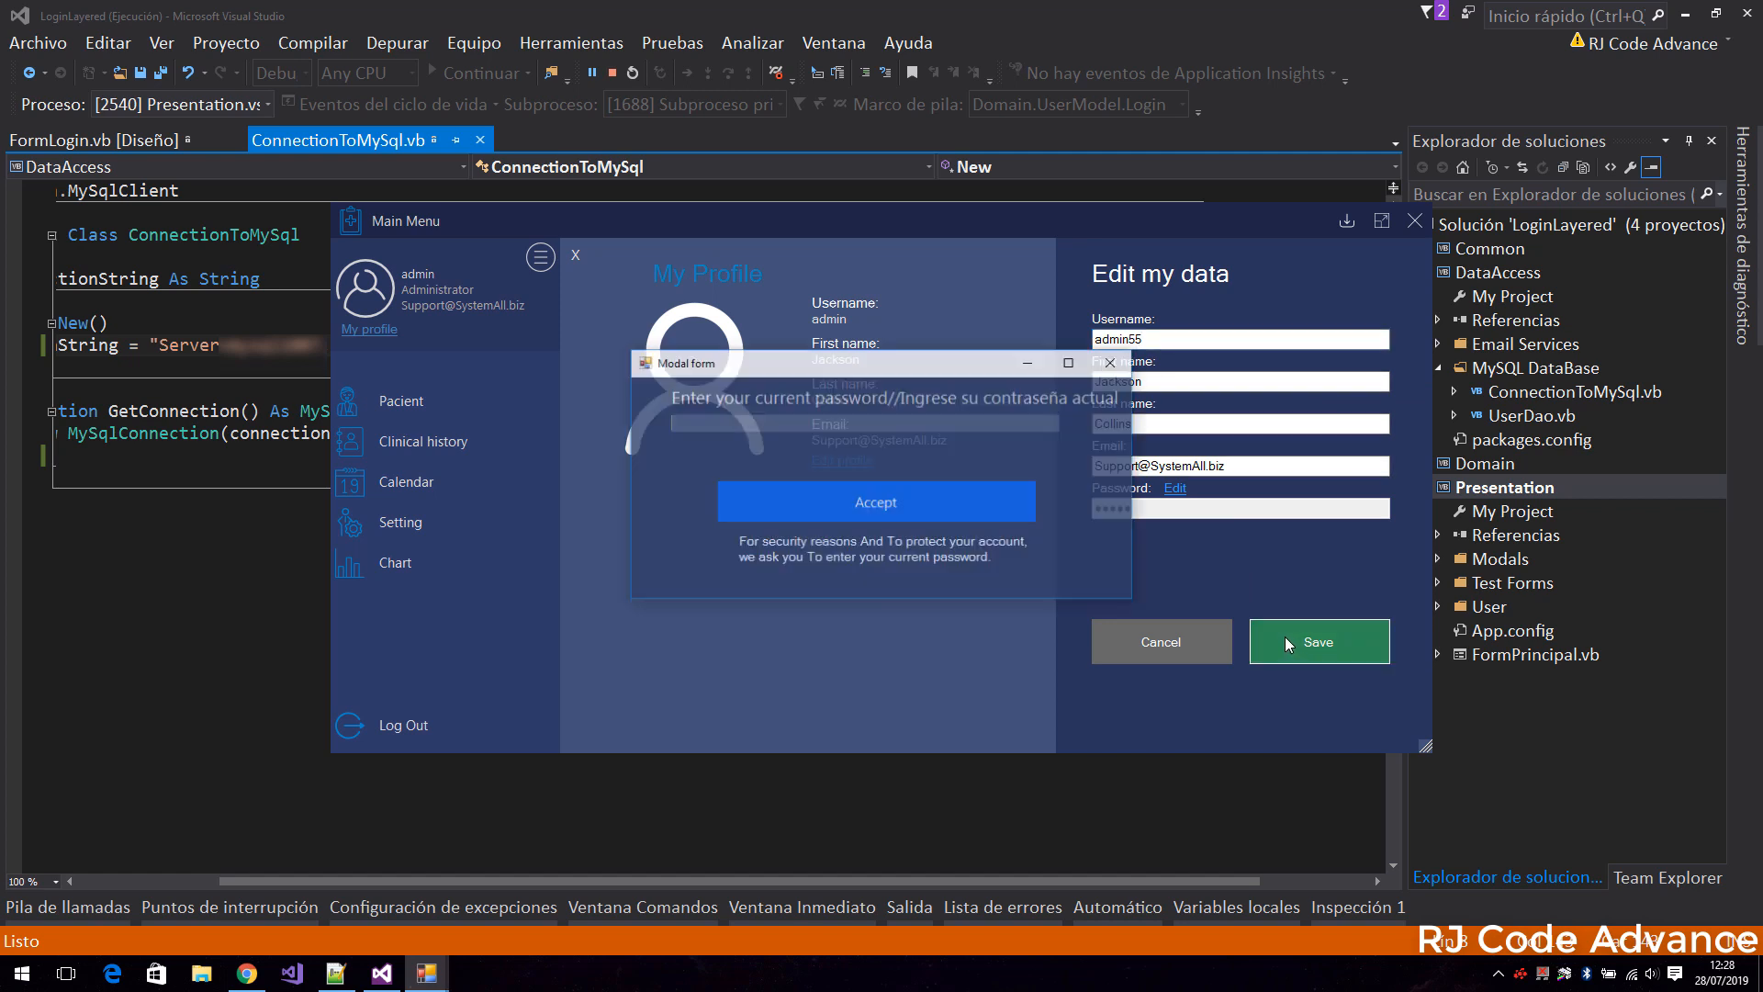
{"action": "type", "text": "admin"}
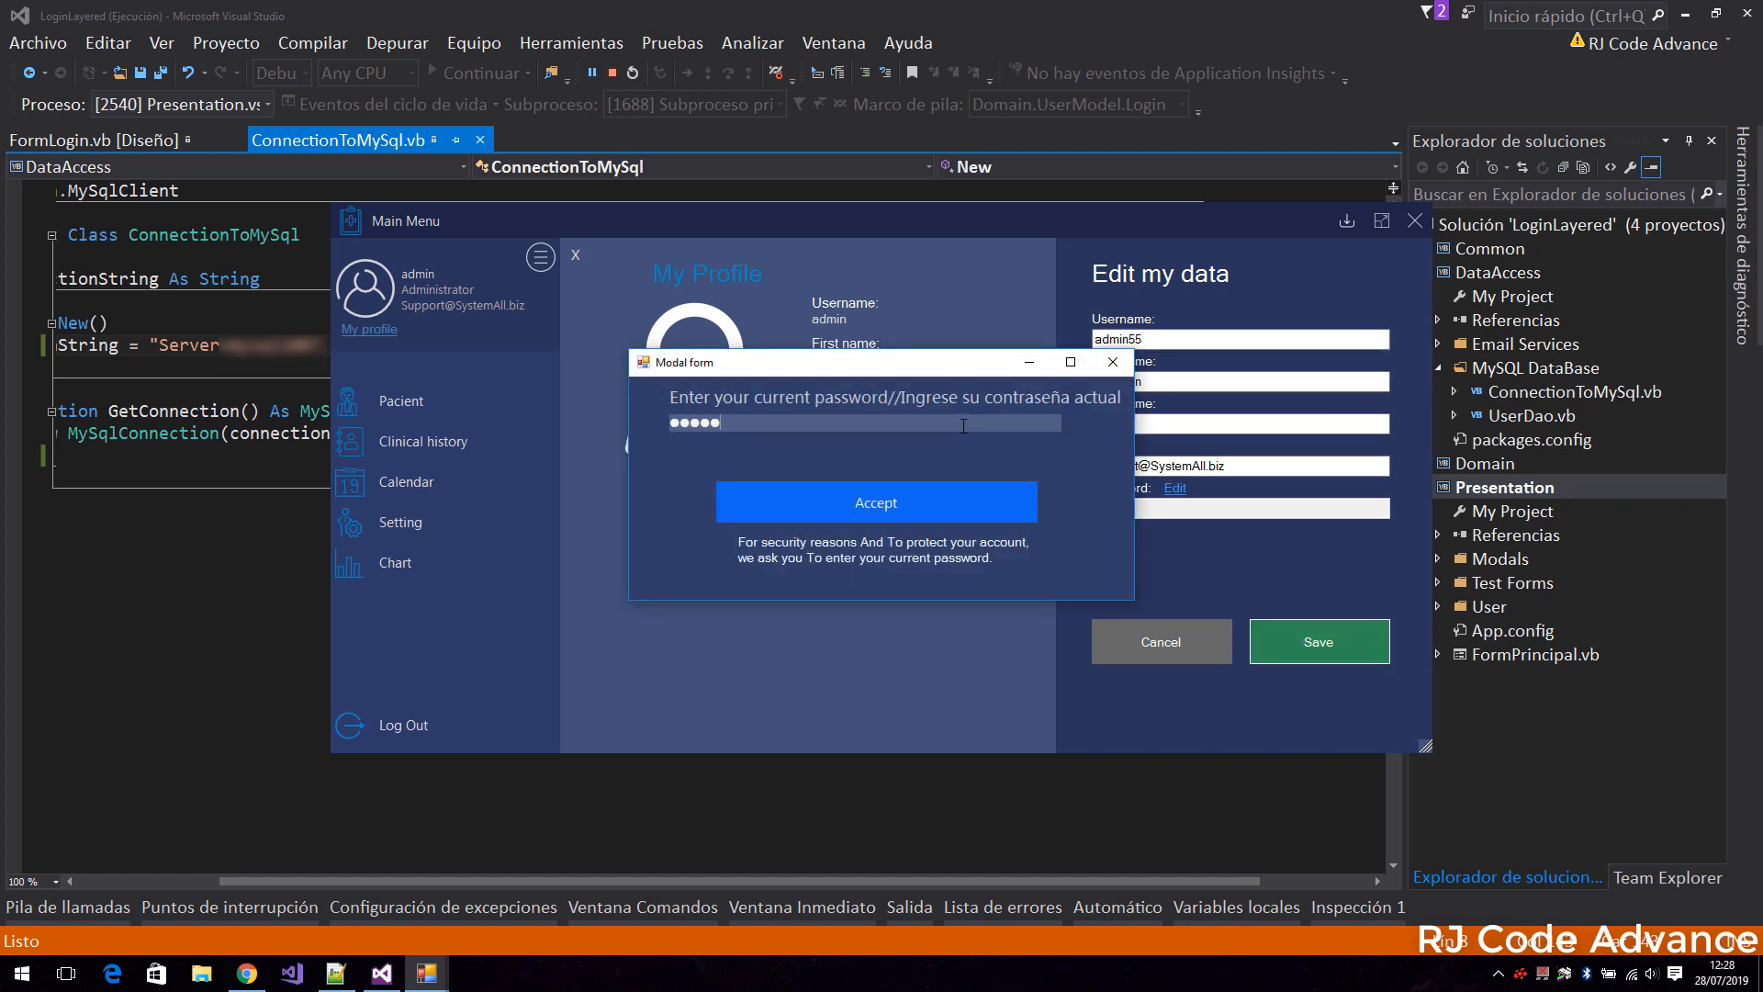
{"action": "left_click", "coordinate": [984, 496]}
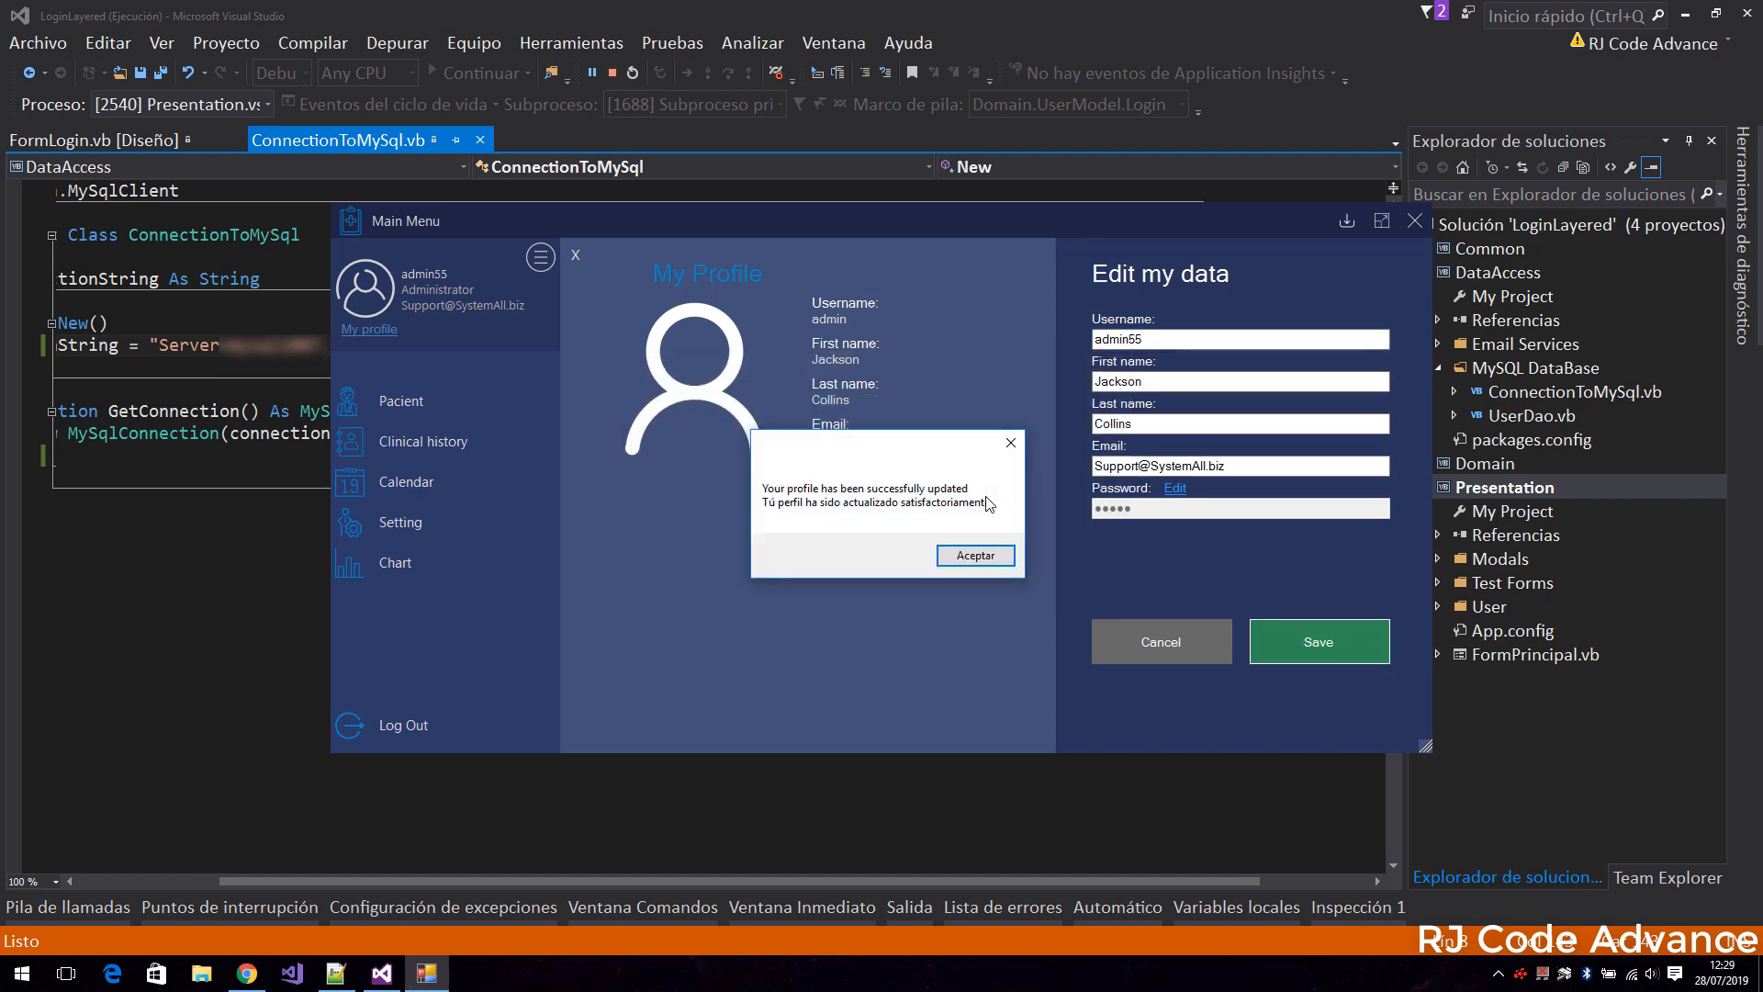
{"action": "left_click", "coordinate": [976, 556]}
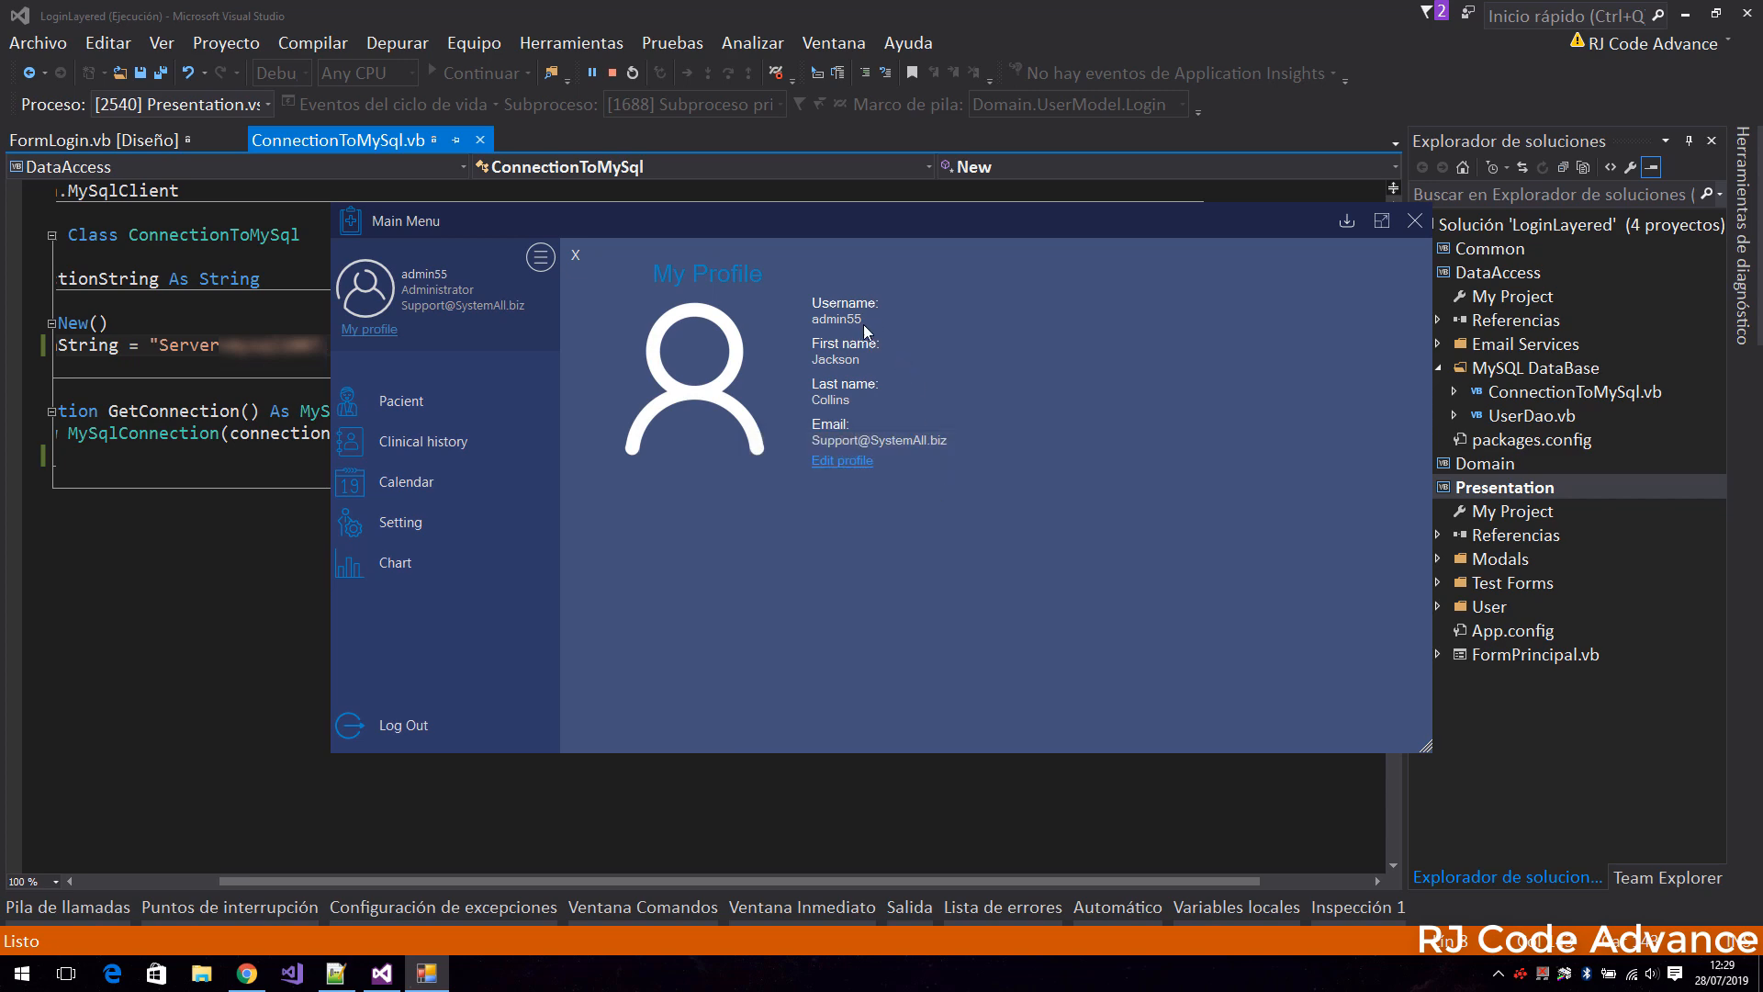
Switch to phpMyAdmin and check the first user's LoginName in the Users table of MyCompanyDB.
{"action": "left_click", "coordinate": [246, 973]}
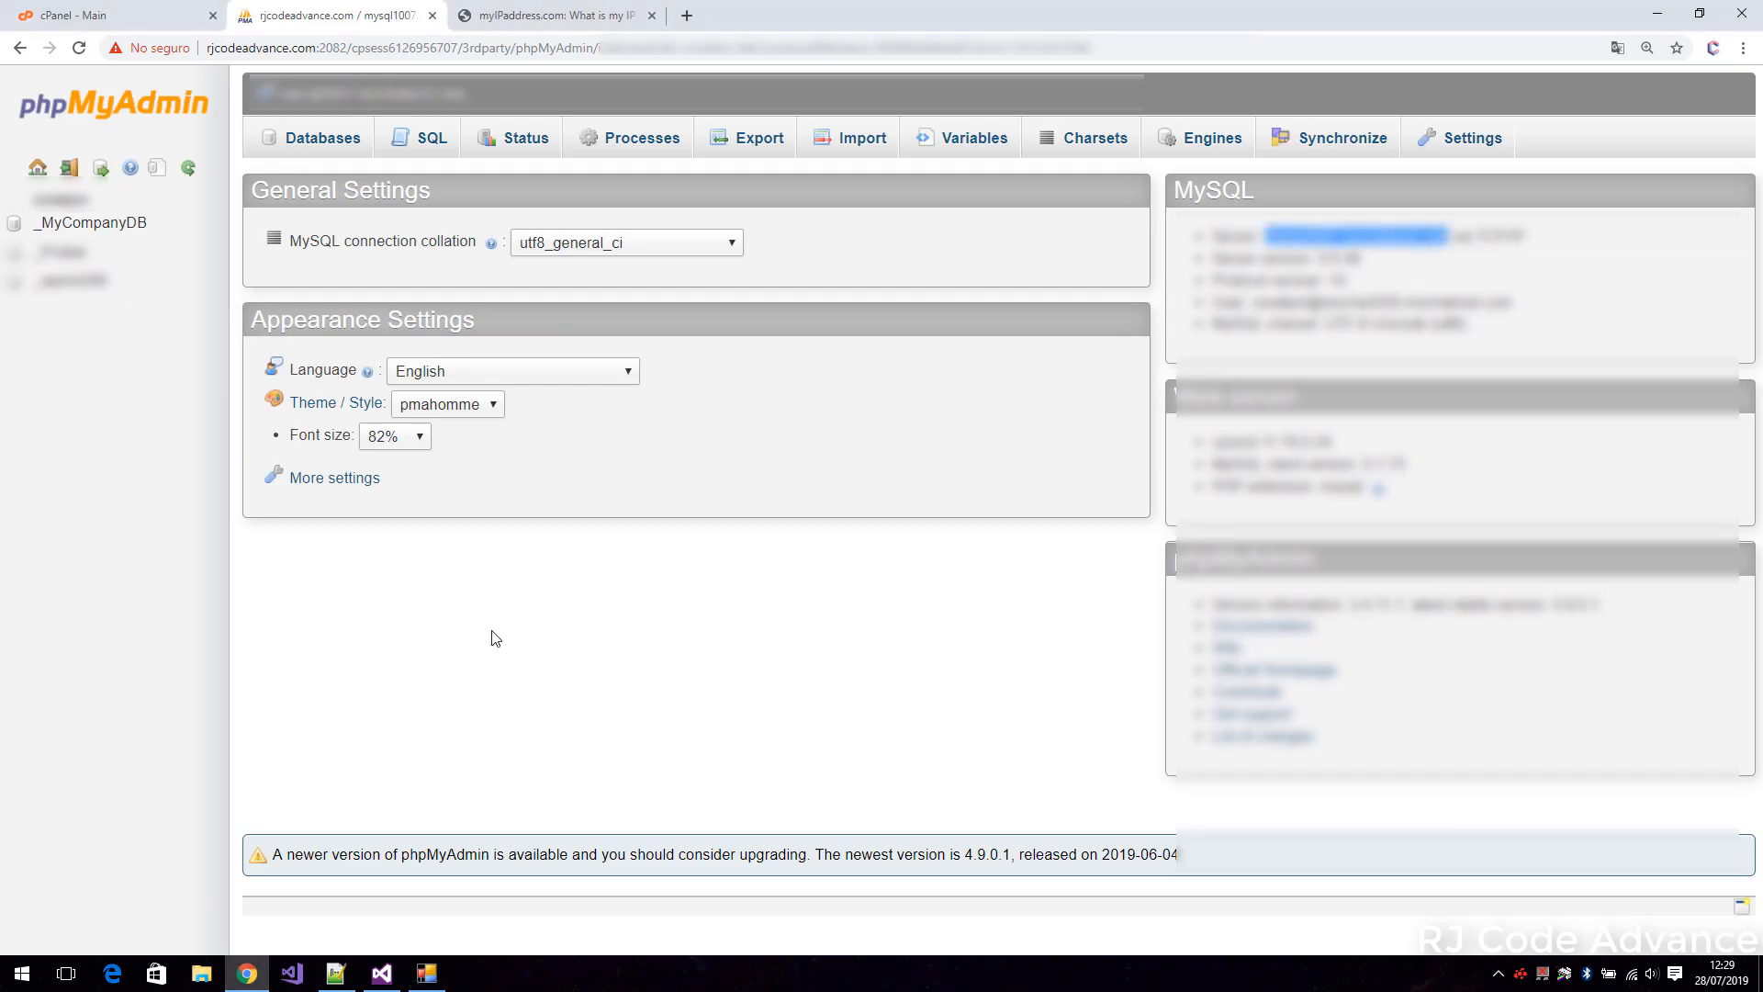
{"action": "left_click", "coordinate": [124, 225]}
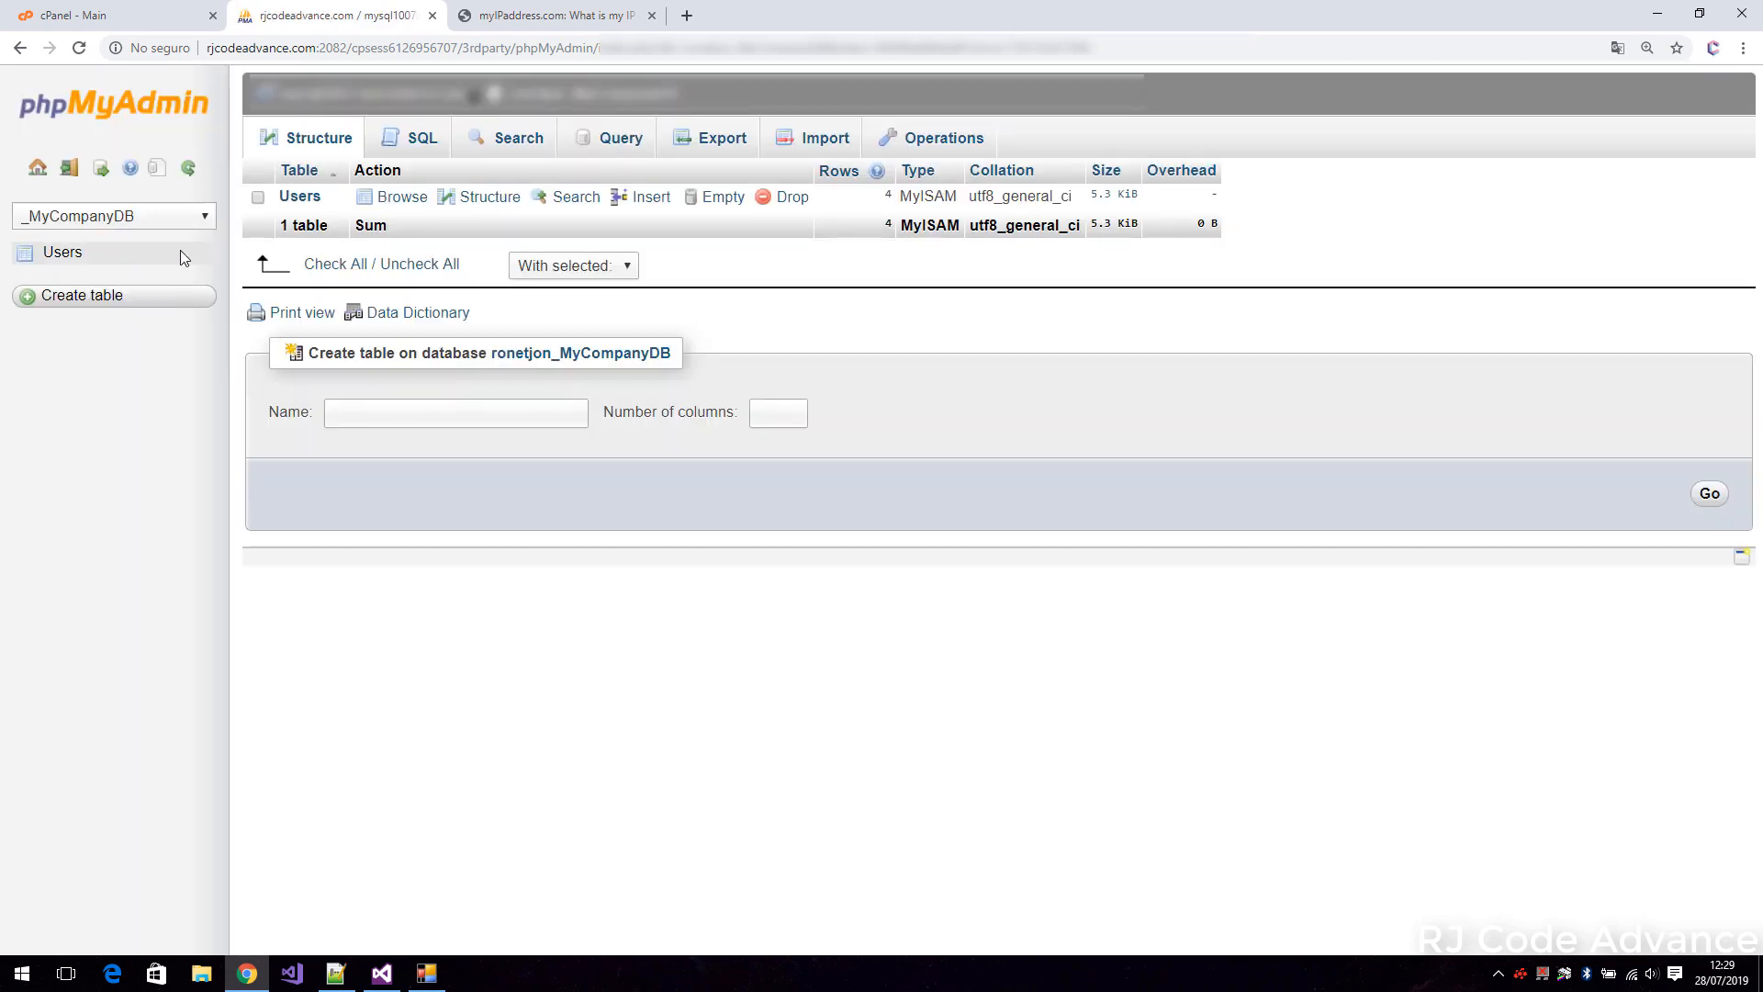
{"action": "left_click", "coordinate": [62, 254]}
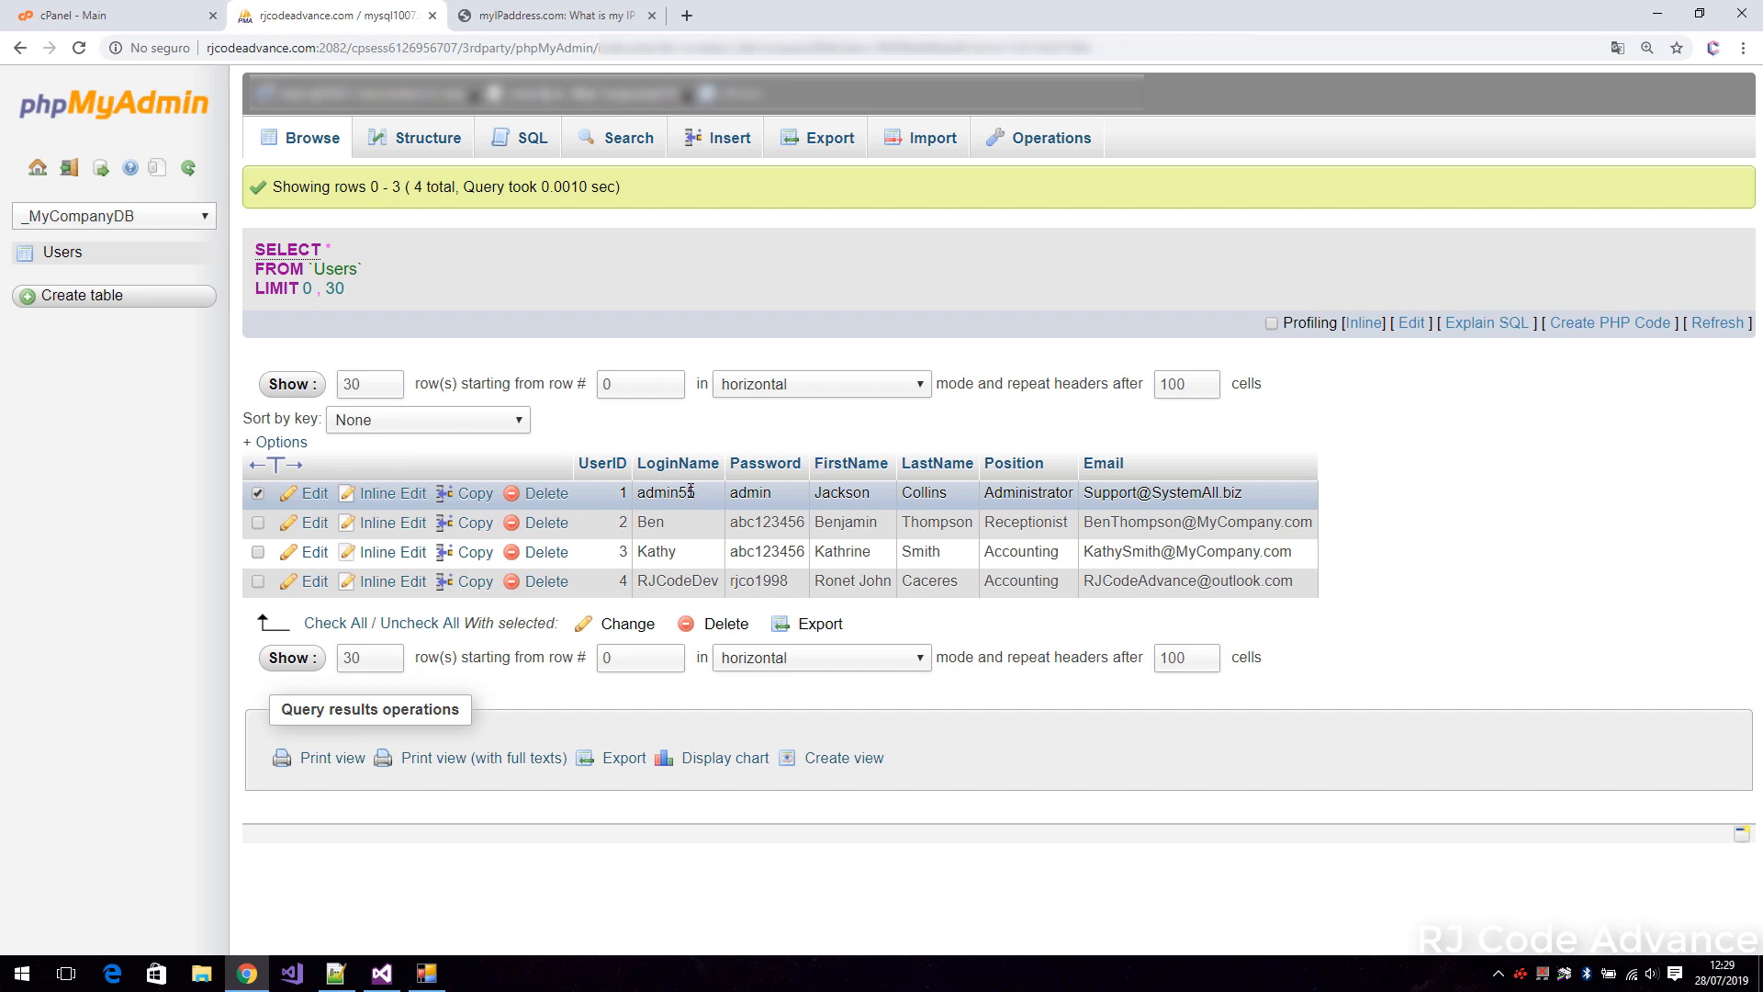
{"action": "left_click_drag", "start_coordinate": [703, 493], "coordinate": [637, 493]}
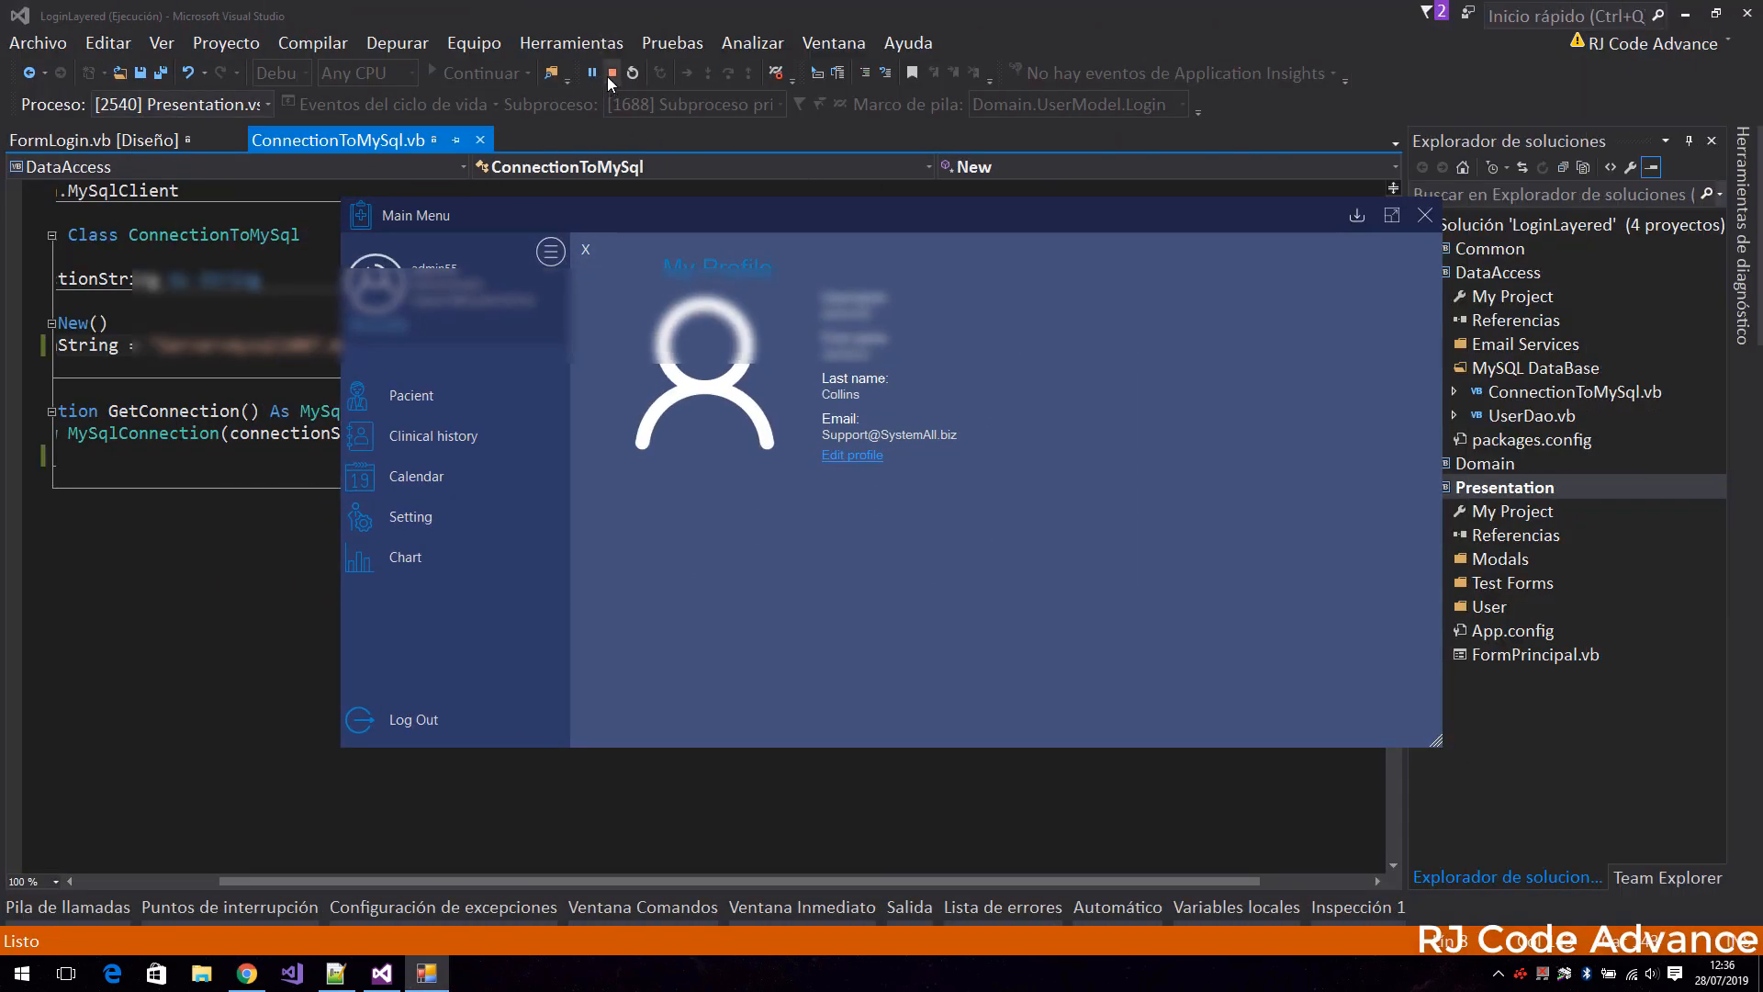
Switch to Visual Studio, open the Presentation project's properties, and set the assembly name to AppLoginWebDB.
{"action": "left_click", "coordinate": [610, 73]}
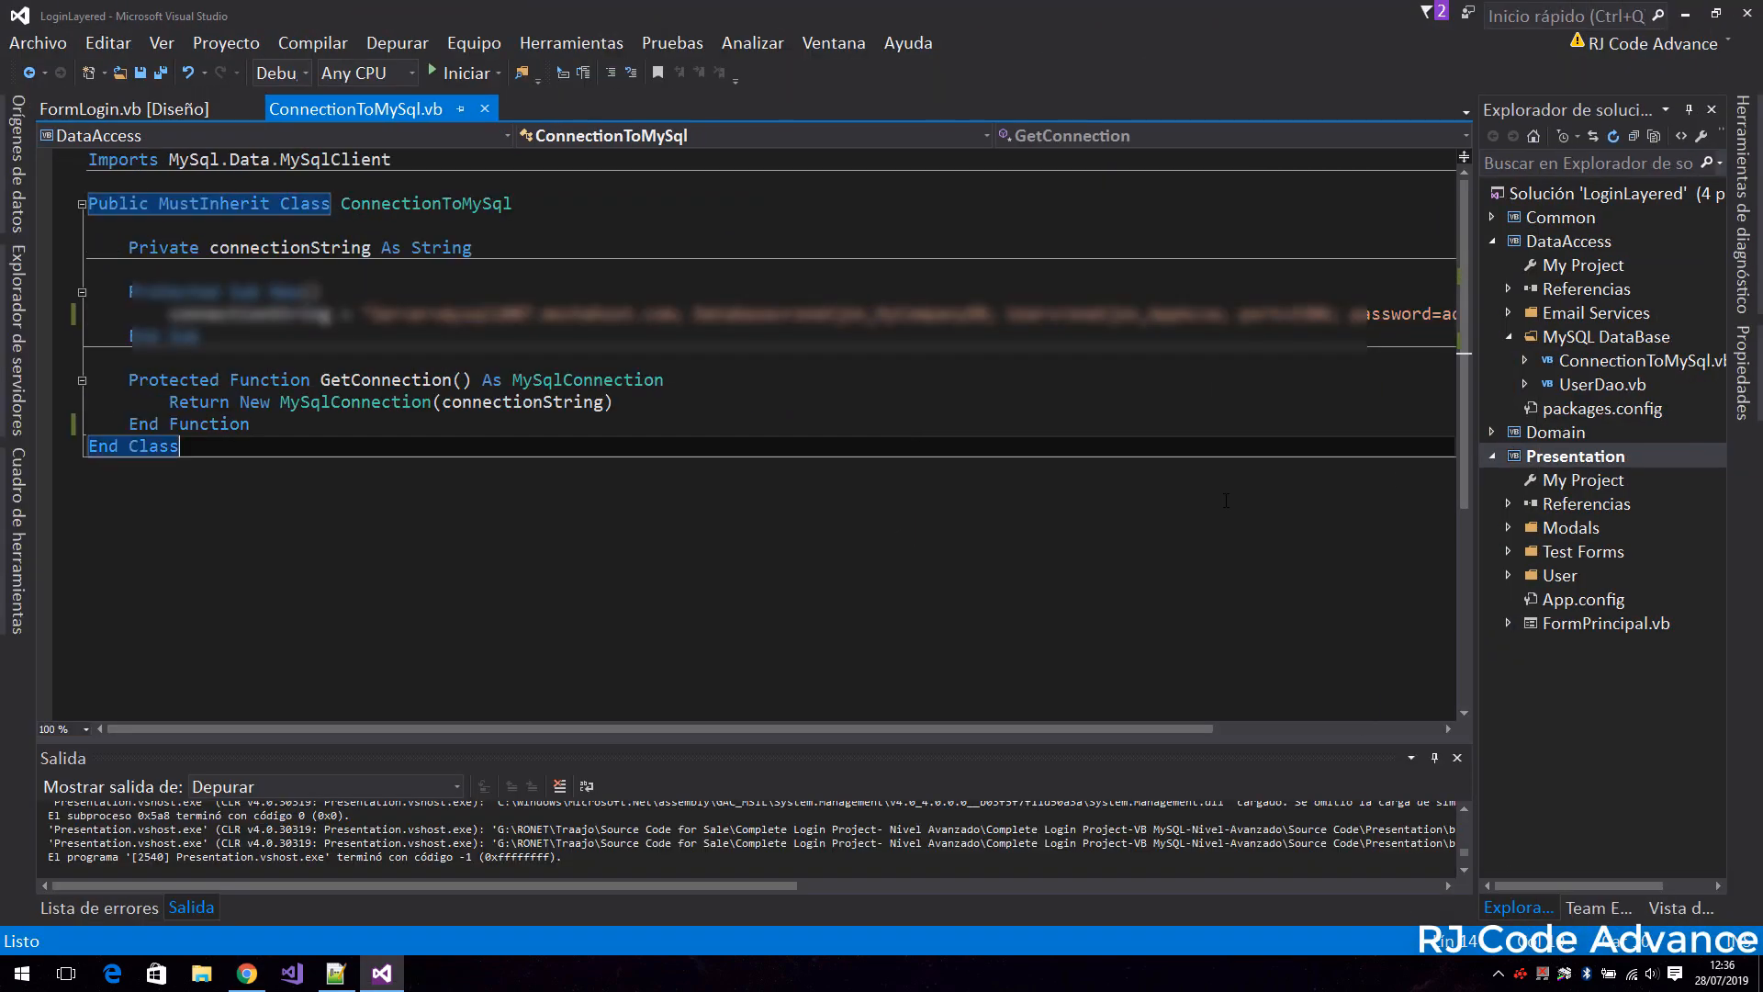
{"action": "left_click", "coordinate": [1551, 457]}
{"action": "left_click", "coordinate": [1568, 482]}
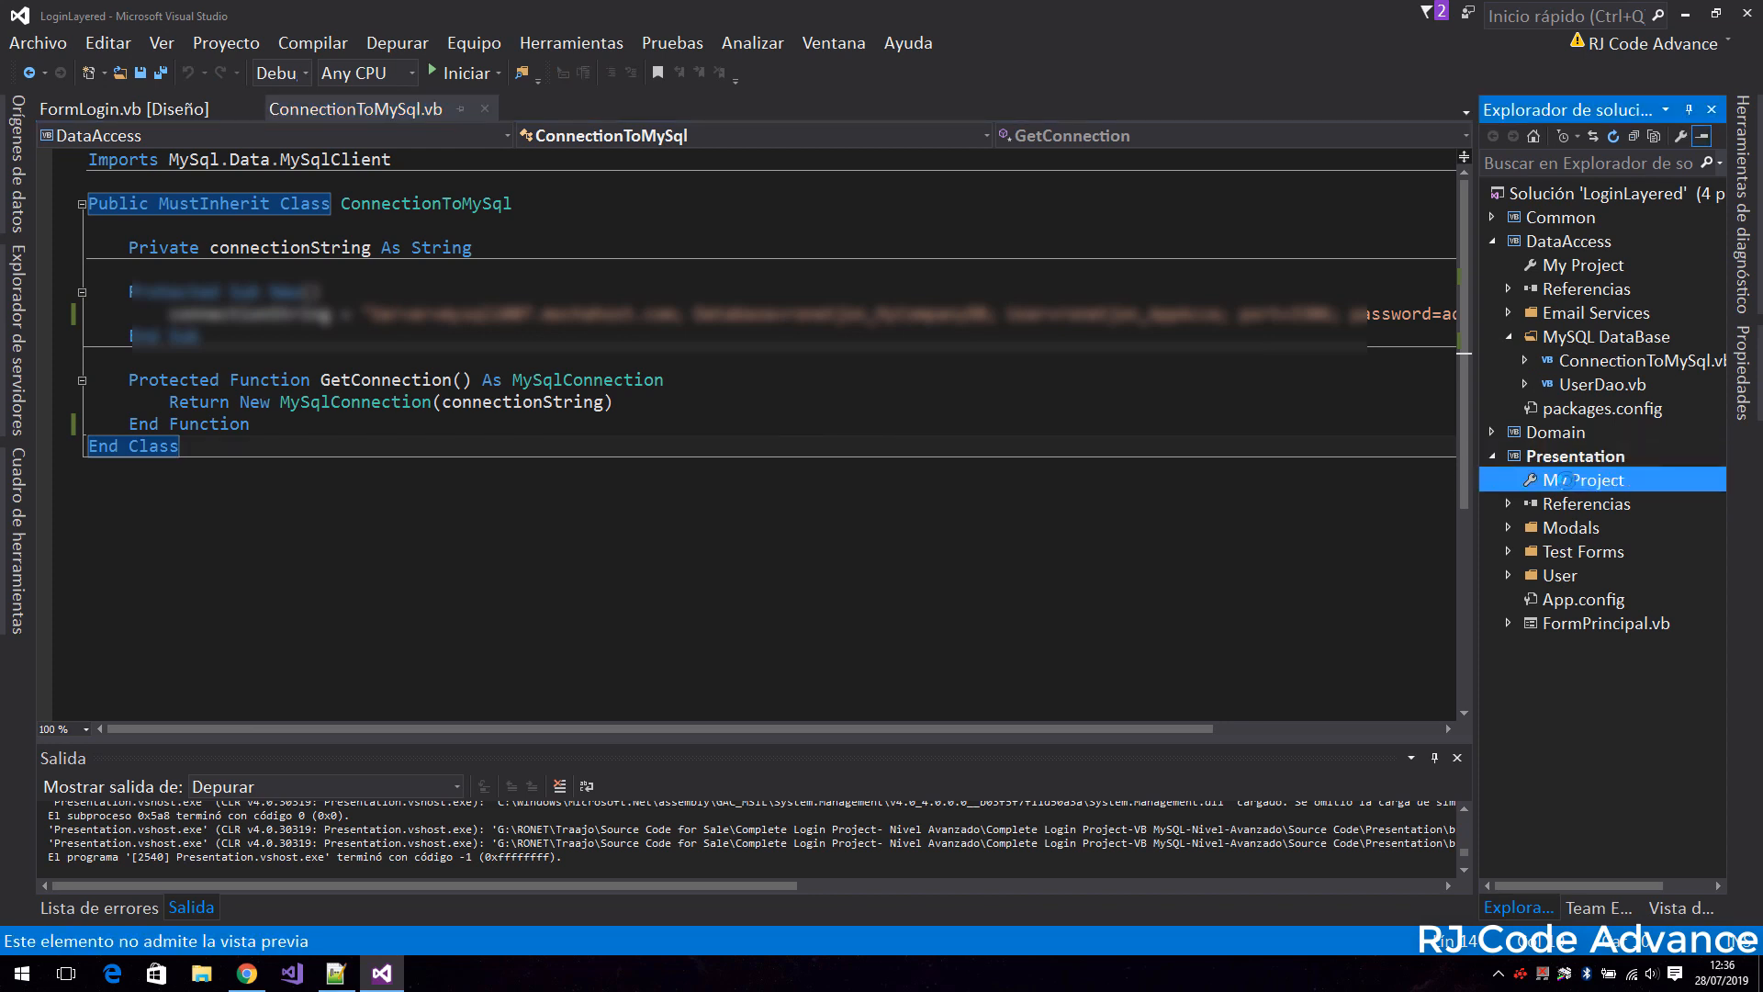
{"action": "double_click", "coordinate": [1560, 479]}
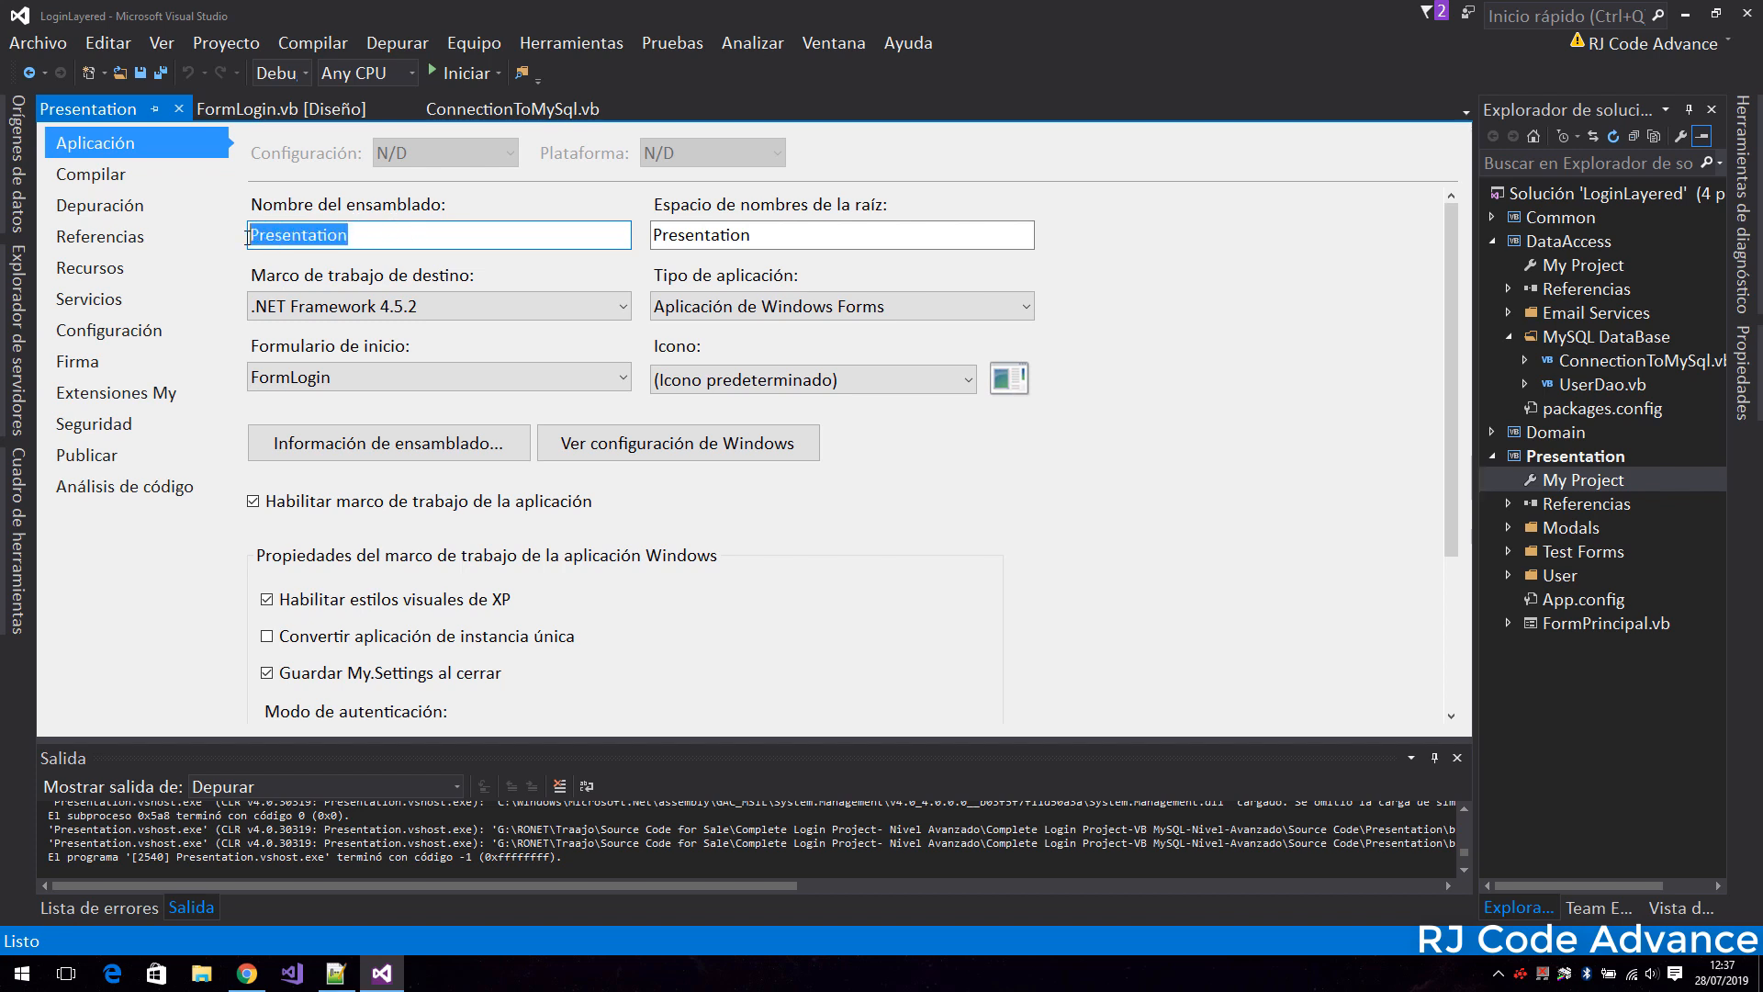
{"action": "type", "text": "AppLogi"}
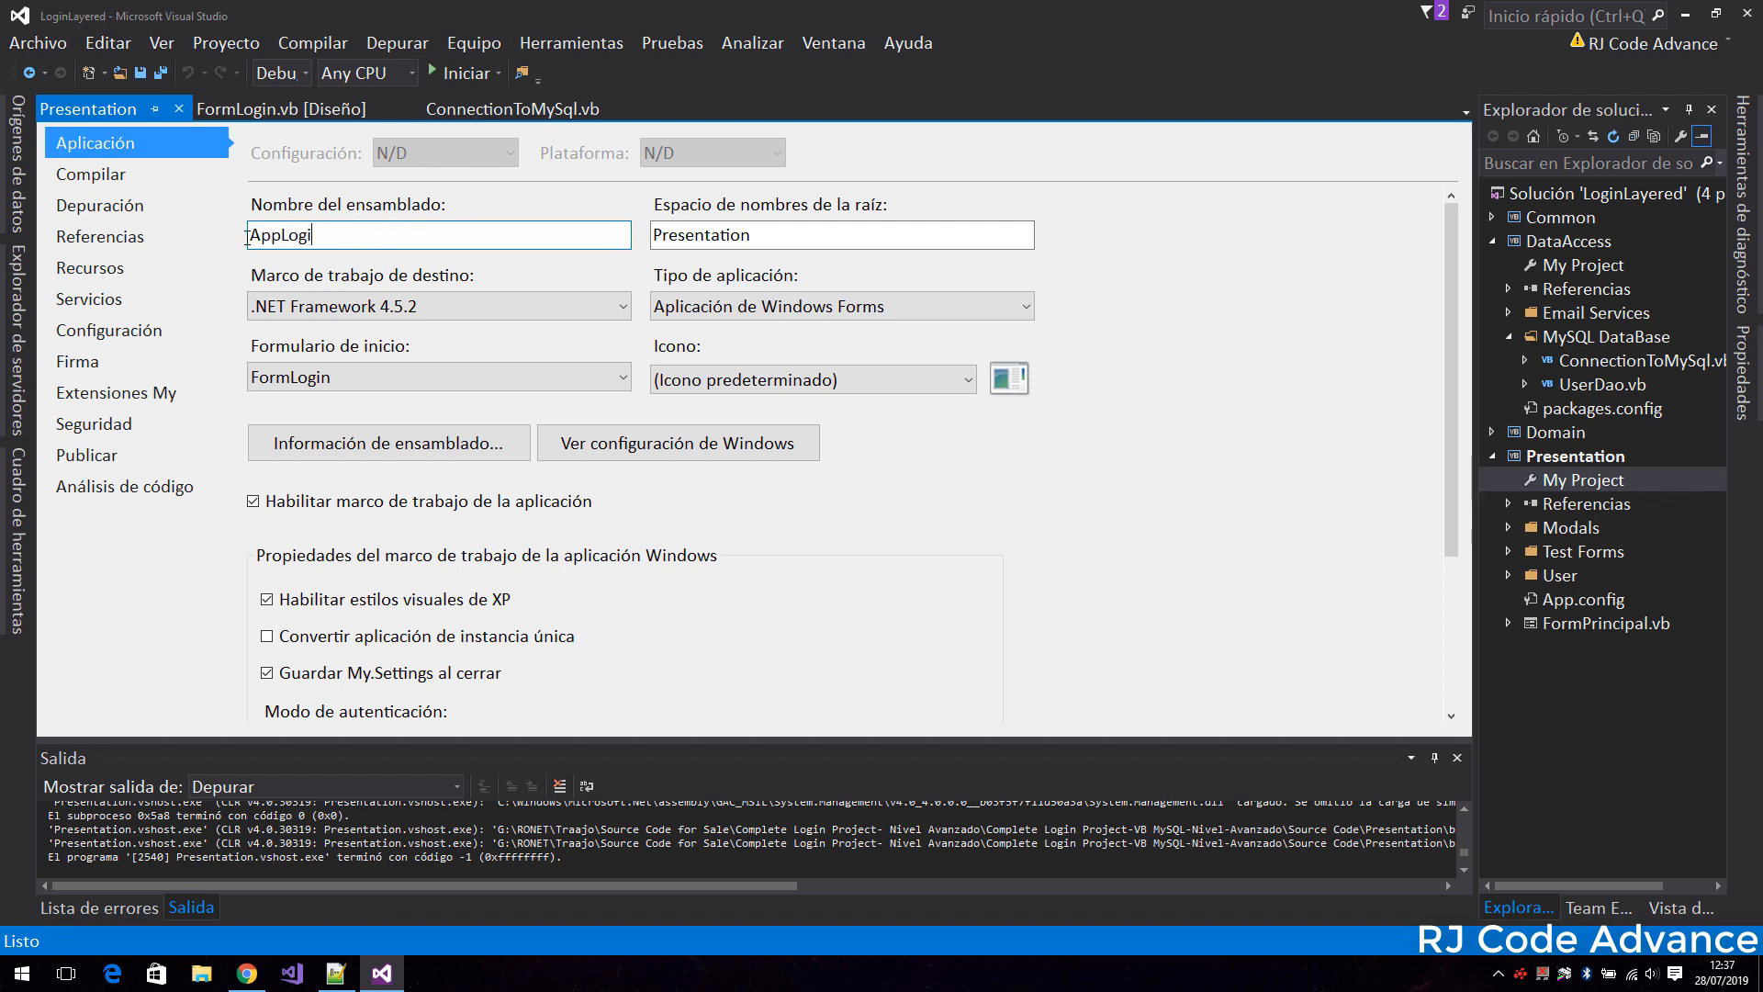
{"action": "type", "text": "nWebDB"}
Search drive C: for .ico files and assign xamppstop.ico as the application's icon.
{"action": "left_click", "coordinate": [968, 379]}
{"action": "left_click", "coordinate": [813, 428]}
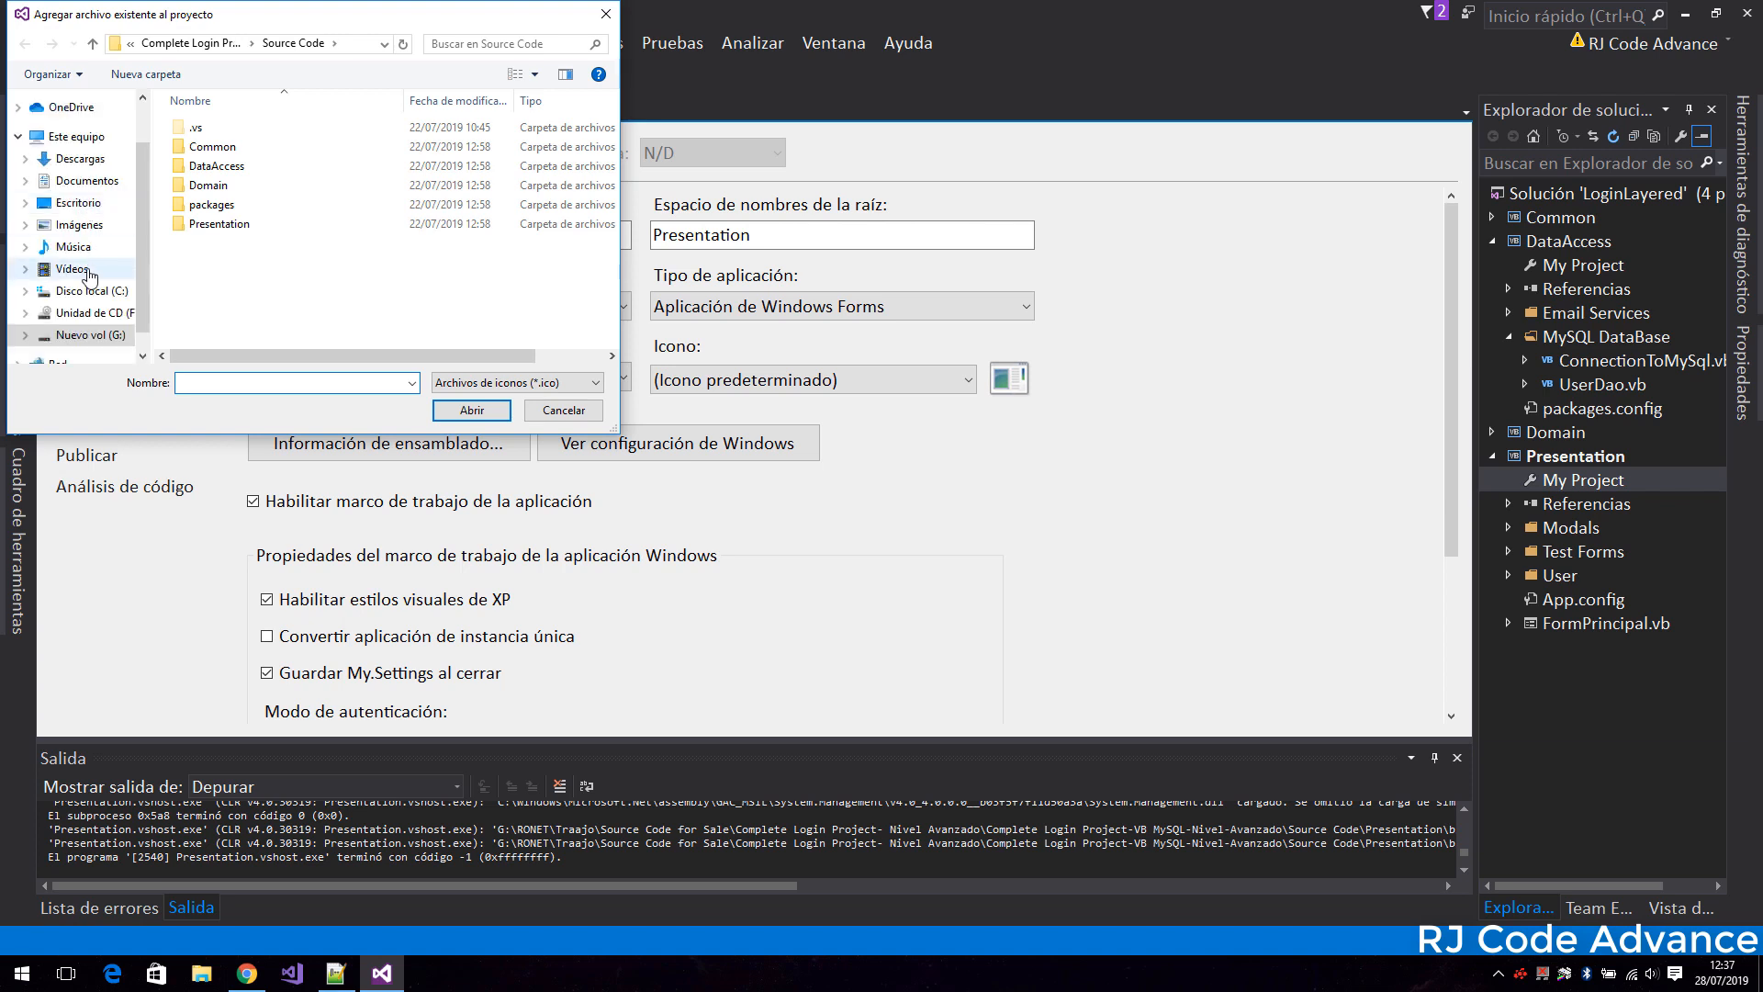
{"action": "left_click", "coordinate": [497, 43]}
{"action": "type", "text": ".ico"}
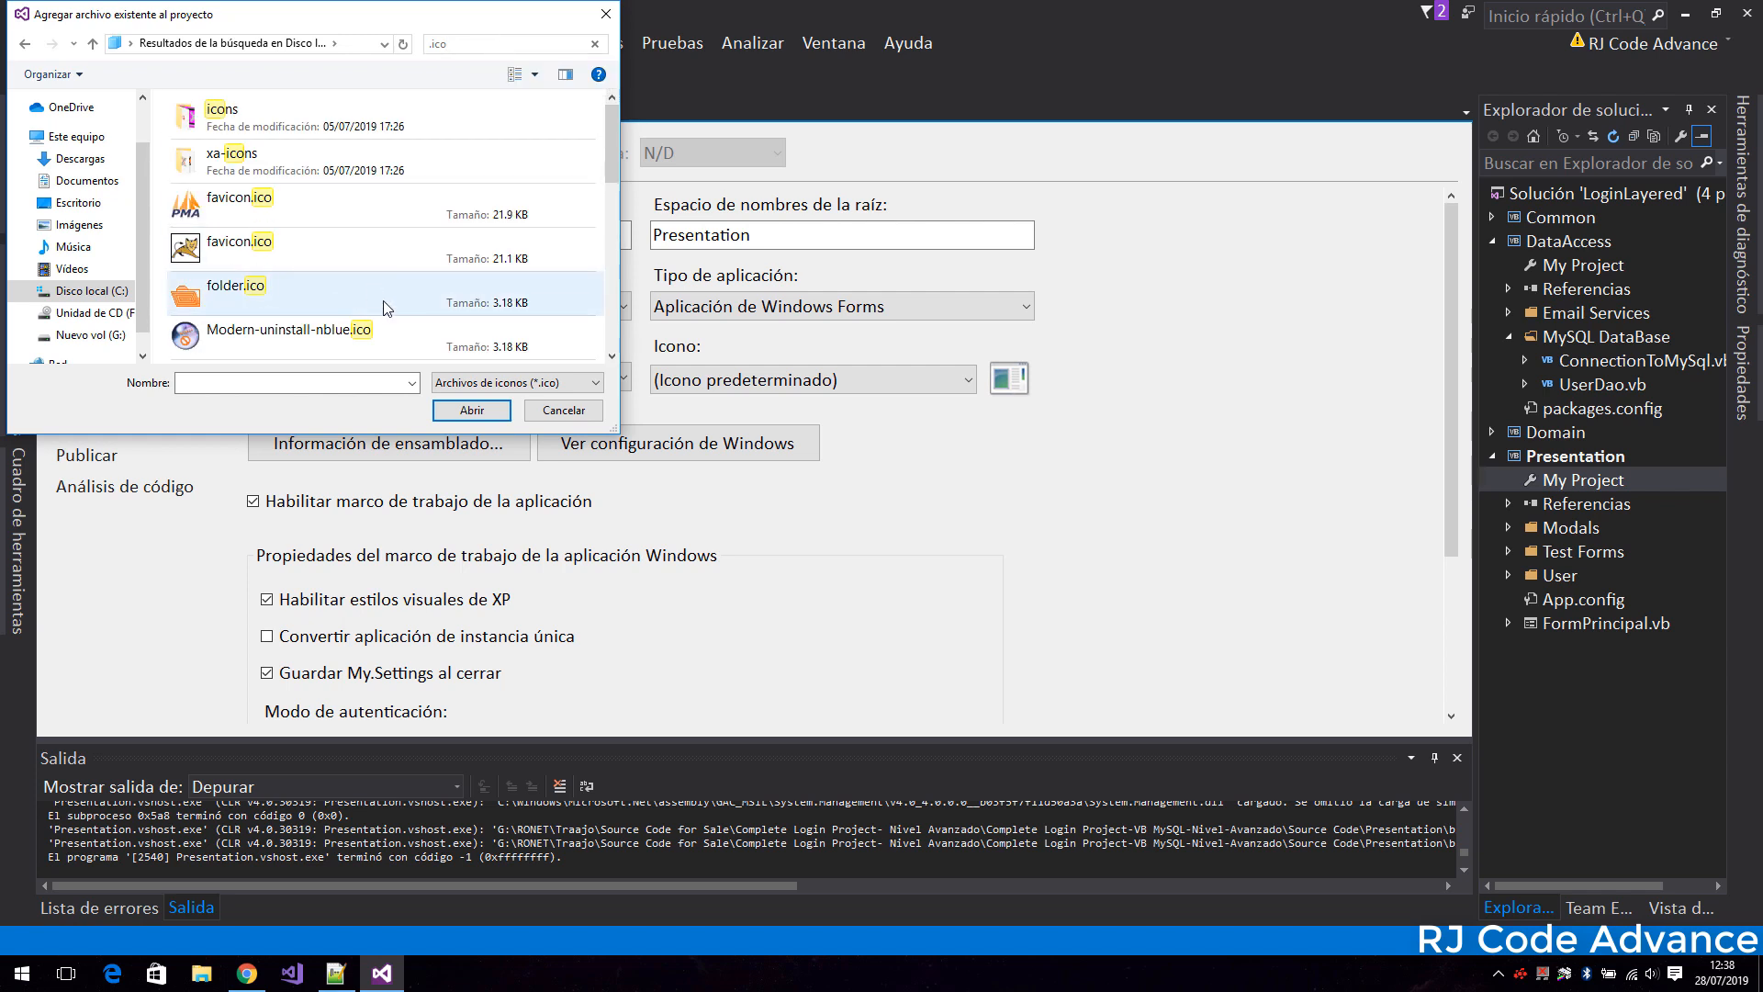
{"action": "scroll", "coordinate": [387, 307], "scroll_direction": "down", "scroll_amount": 3}
{"action": "scroll", "coordinate": [386, 306], "scroll_direction": "up", "scroll_amount": 2}
{"action": "scroll", "coordinate": [366, 296], "scroll_direction": "down", "scroll_amount": 4}
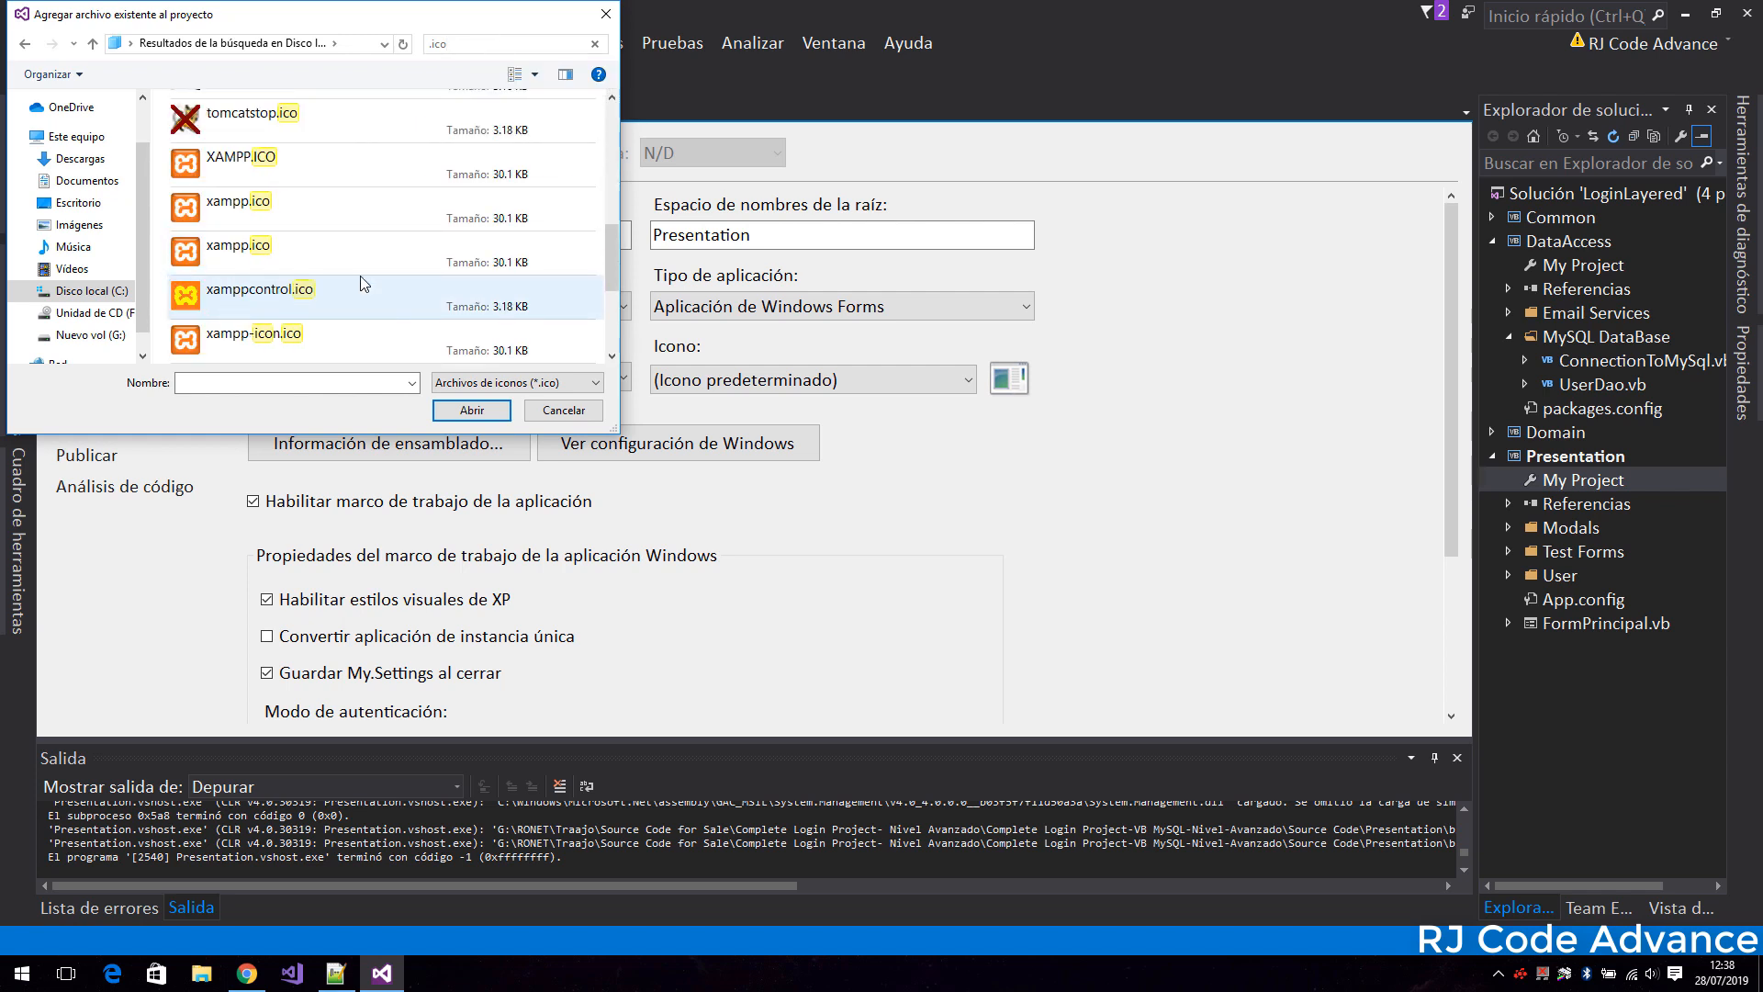
{"action": "left_click", "coordinate": [366, 297]}
{"action": "left_click", "coordinate": [471, 410]}
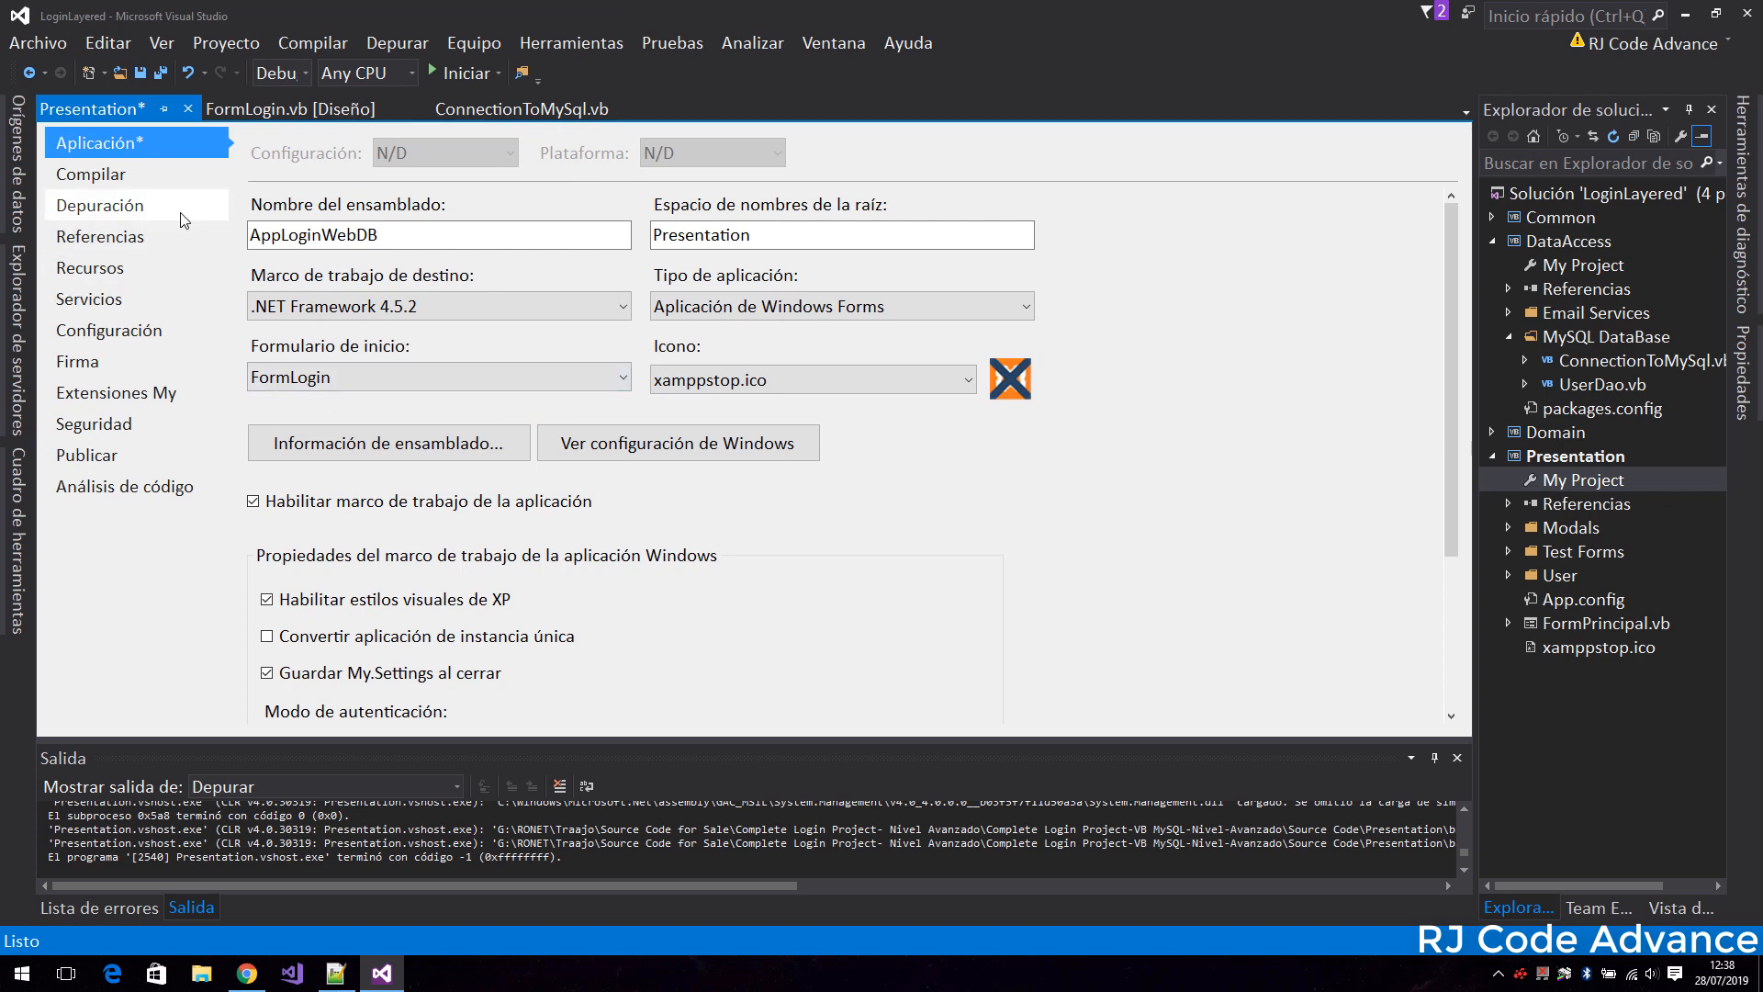
Review the project's signing settings and the list of application files included in the publication.
{"action": "left_click", "coordinate": [128, 361]}
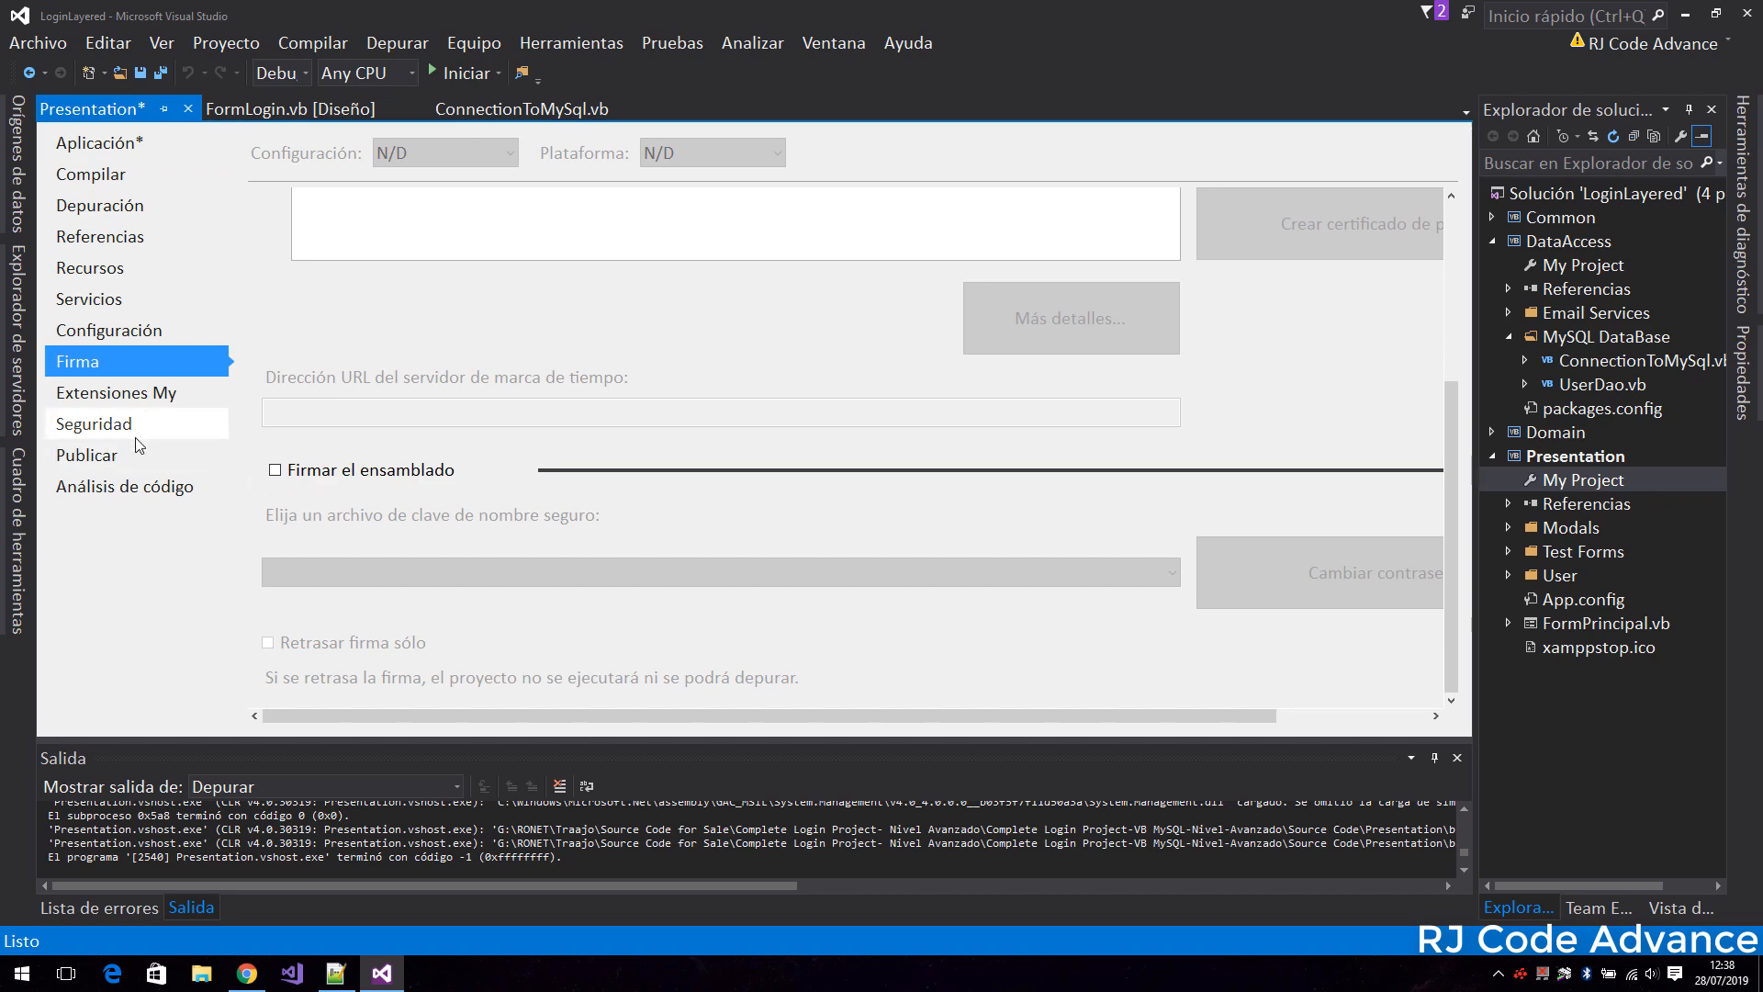
{"action": "left_click", "coordinate": [204, 463]}
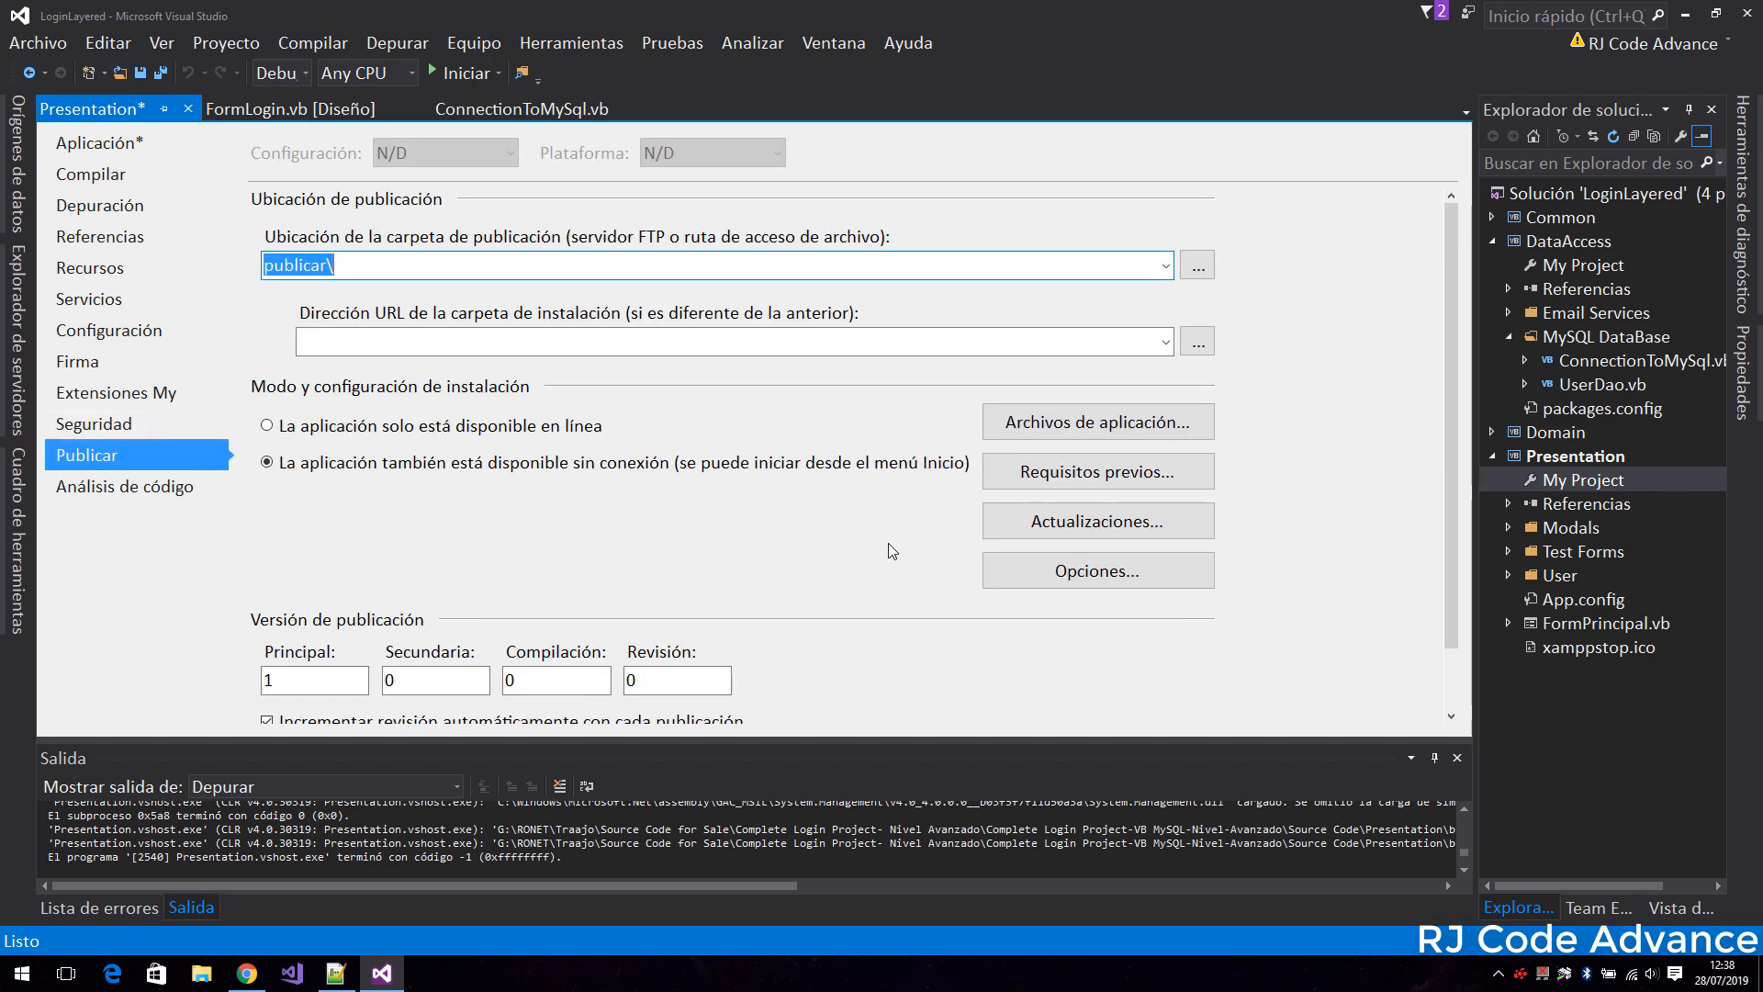
{"action": "left_click", "coordinate": [1074, 430]}
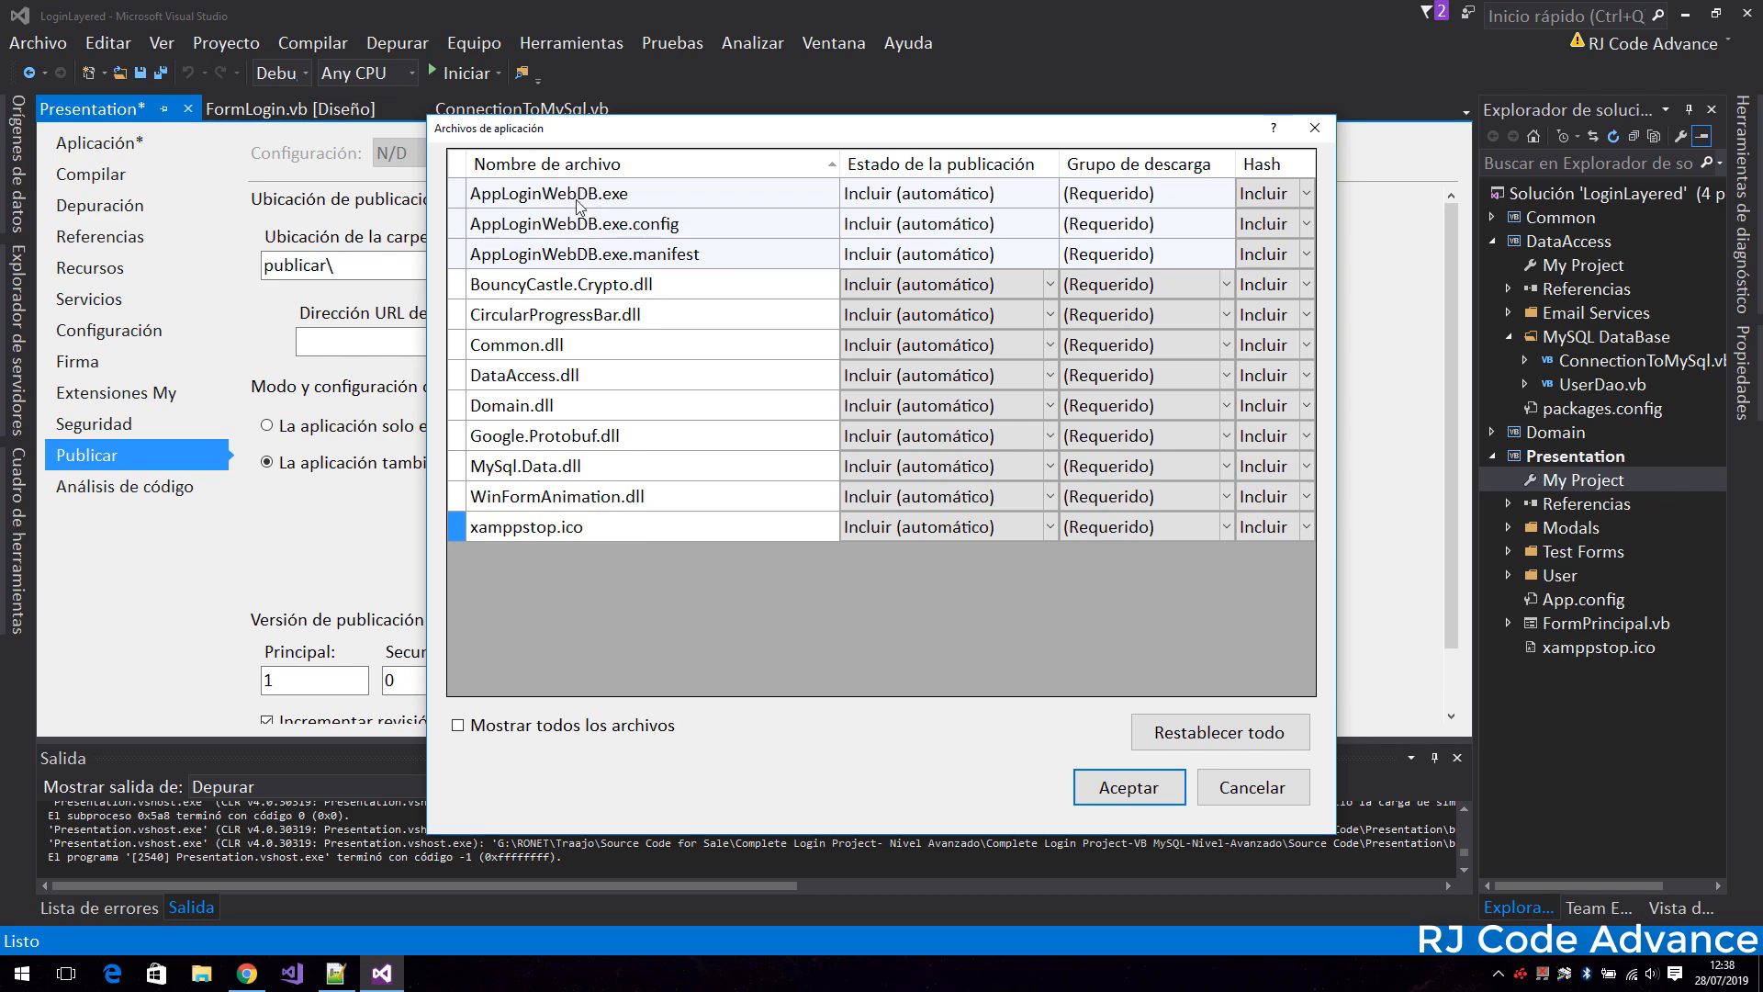
{"action": "left_click", "coordinate": [506, 470]}
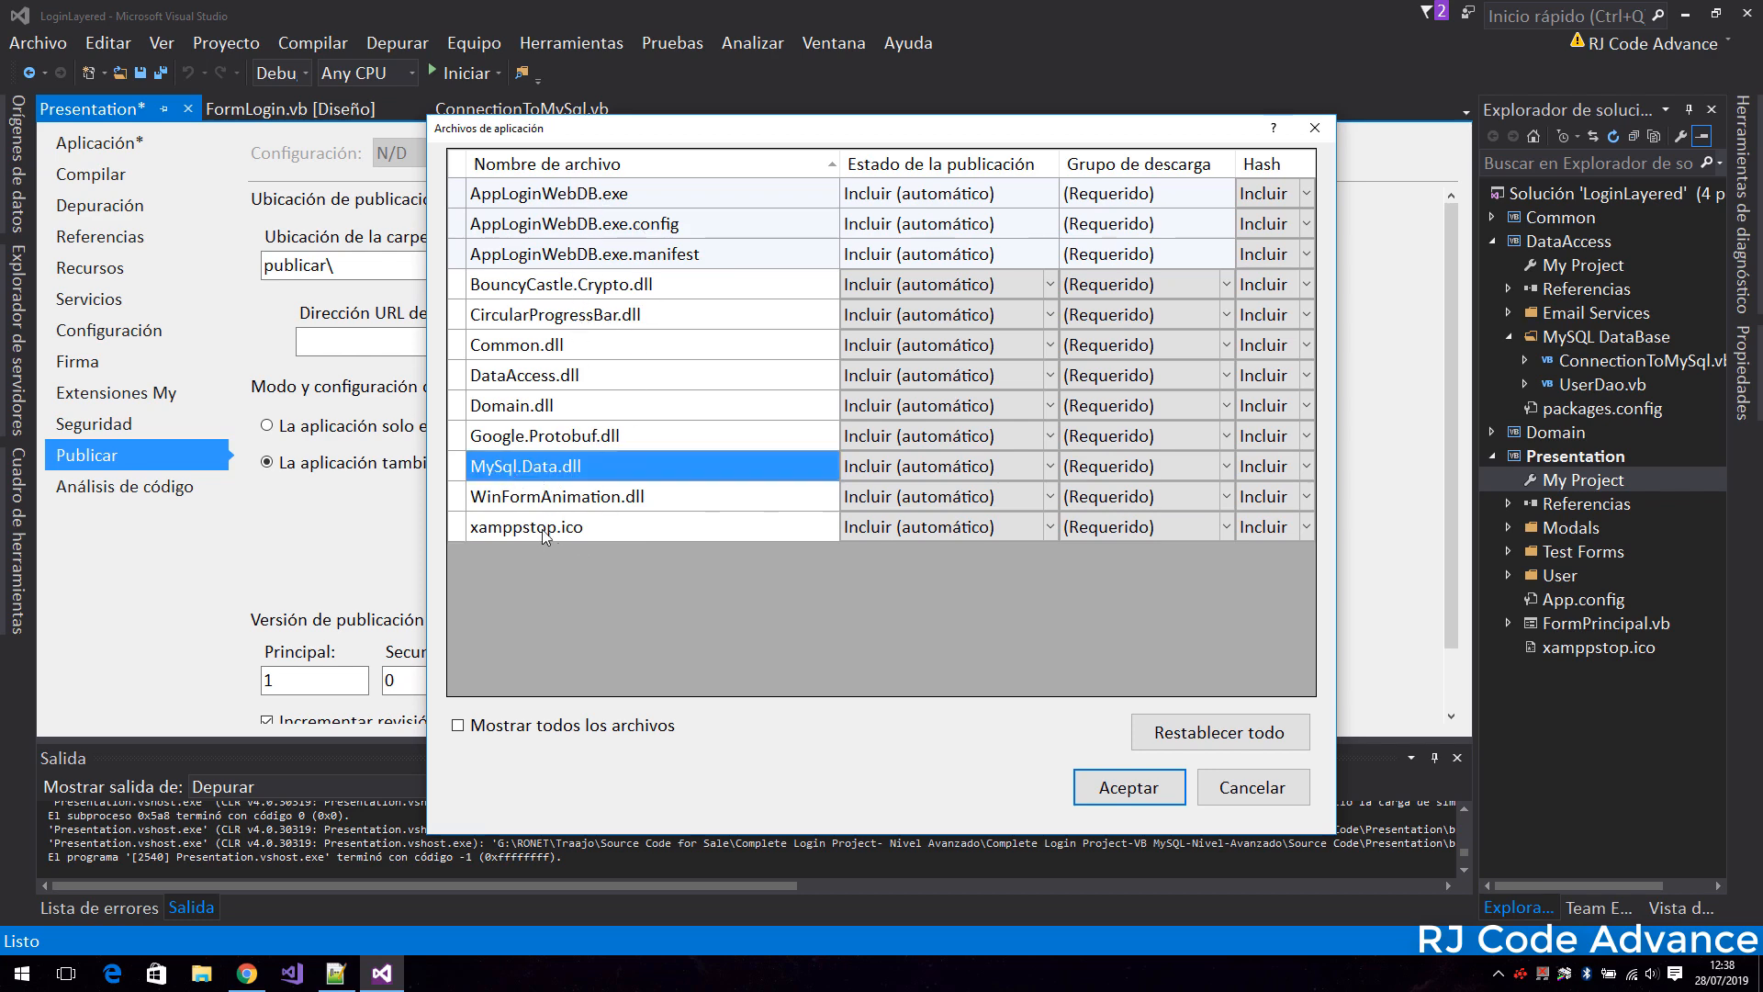
{"action": "left_click", "coordinate": [545, 536]}
{"action": "left_click", "coordinate": [1128, 787]}
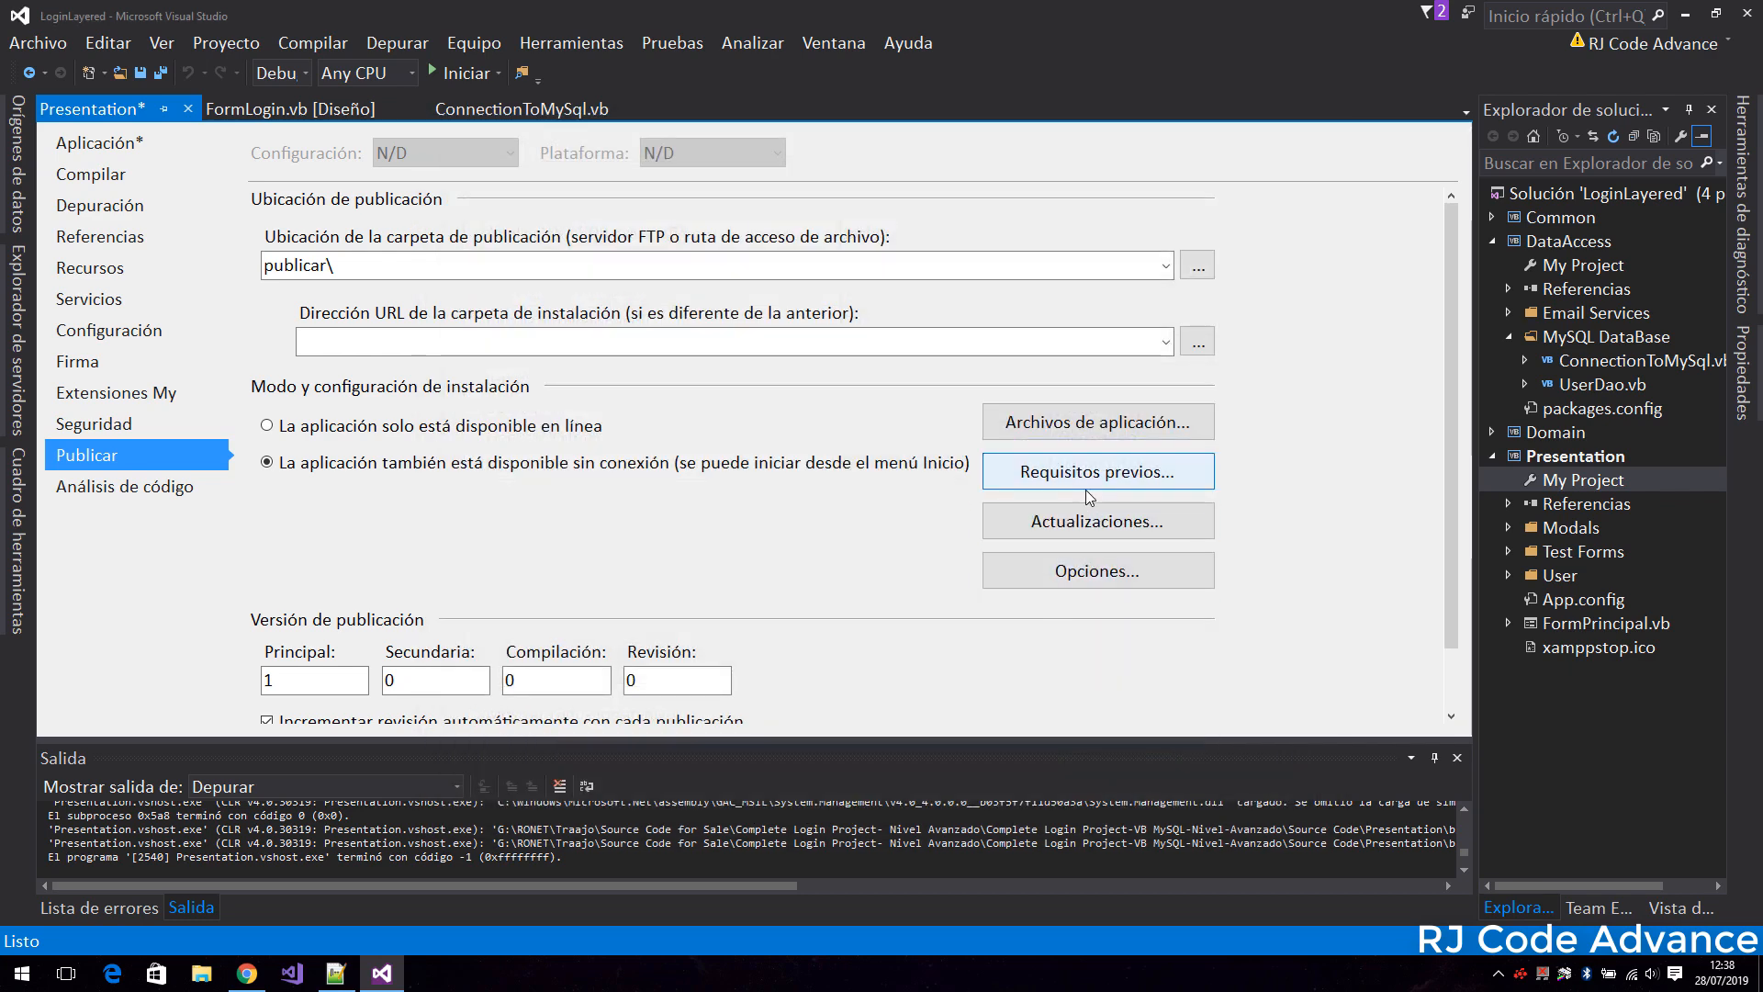
Review the publication's prerequisites, update settings, publish options and version, keeping them as they are.
{"action": "left_click", "coordinate": [1089, 492]}
{"action": "scroll", "coordinate": [1085, 454], "scroll_direction": "down", "scroll_amount": 2}
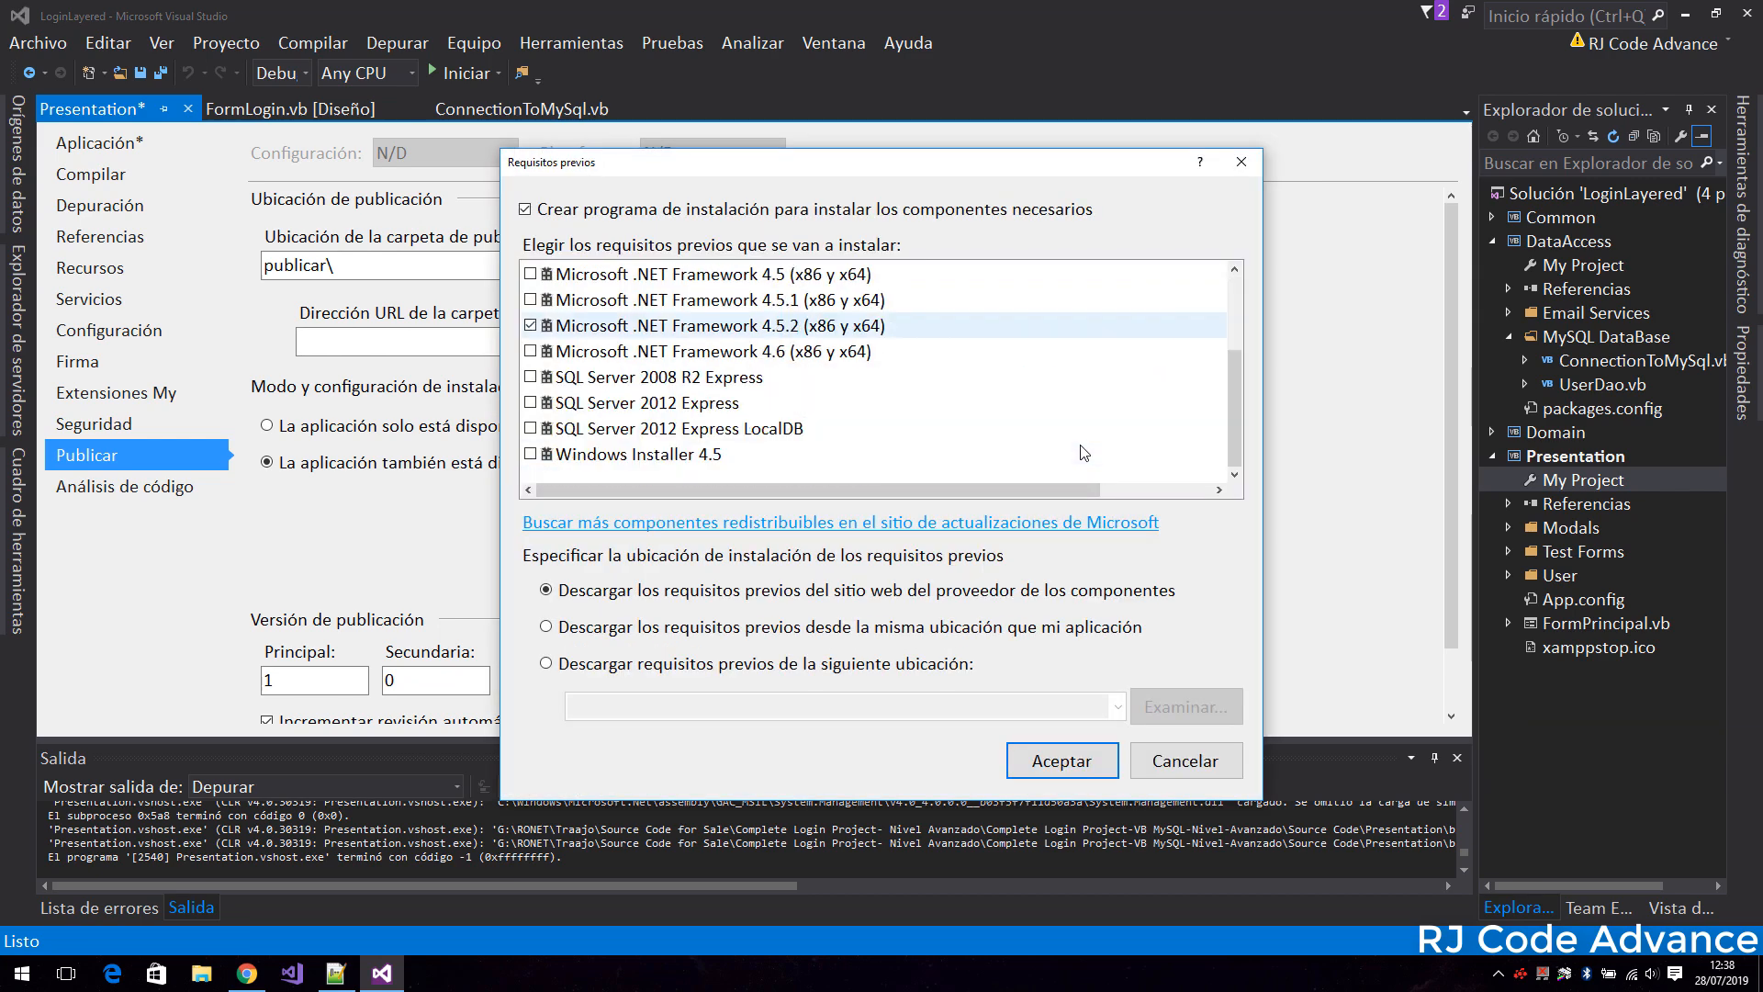
{"action": "left_click", "coordinate": [1037, 753]}
{"action": "left_click", "coordinate": [1063, 526]}
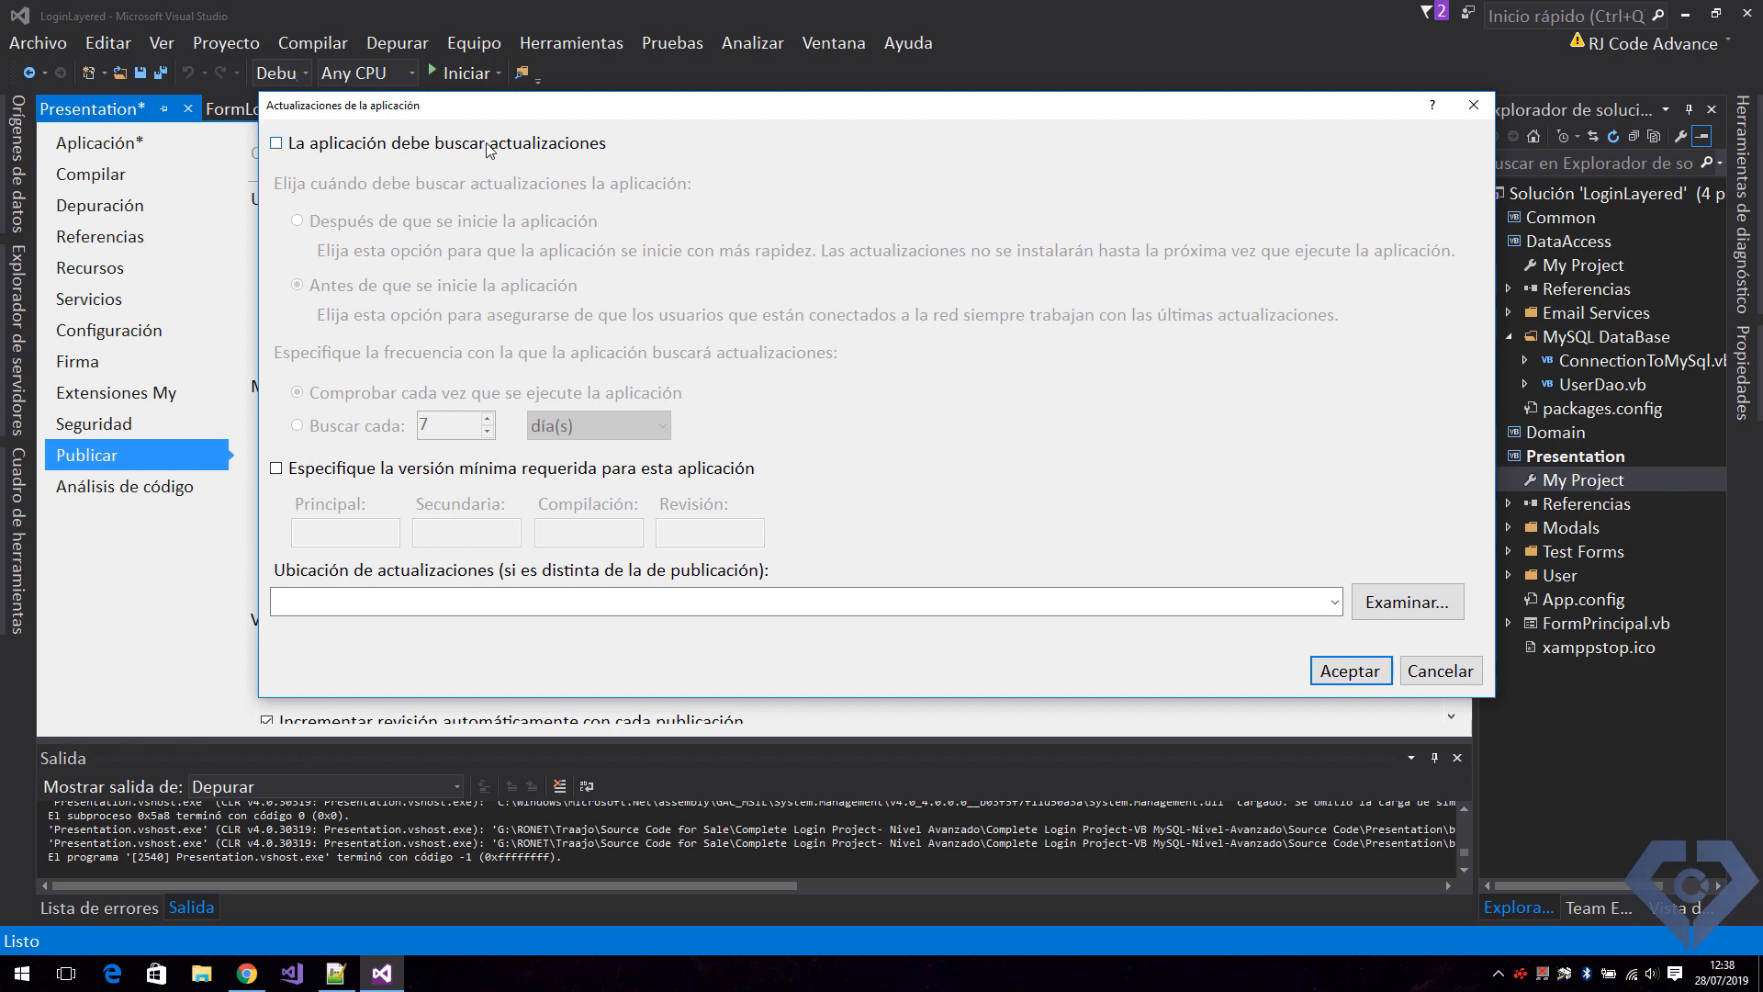
{"action": "left_click", "coordinate": [1382, 677]}
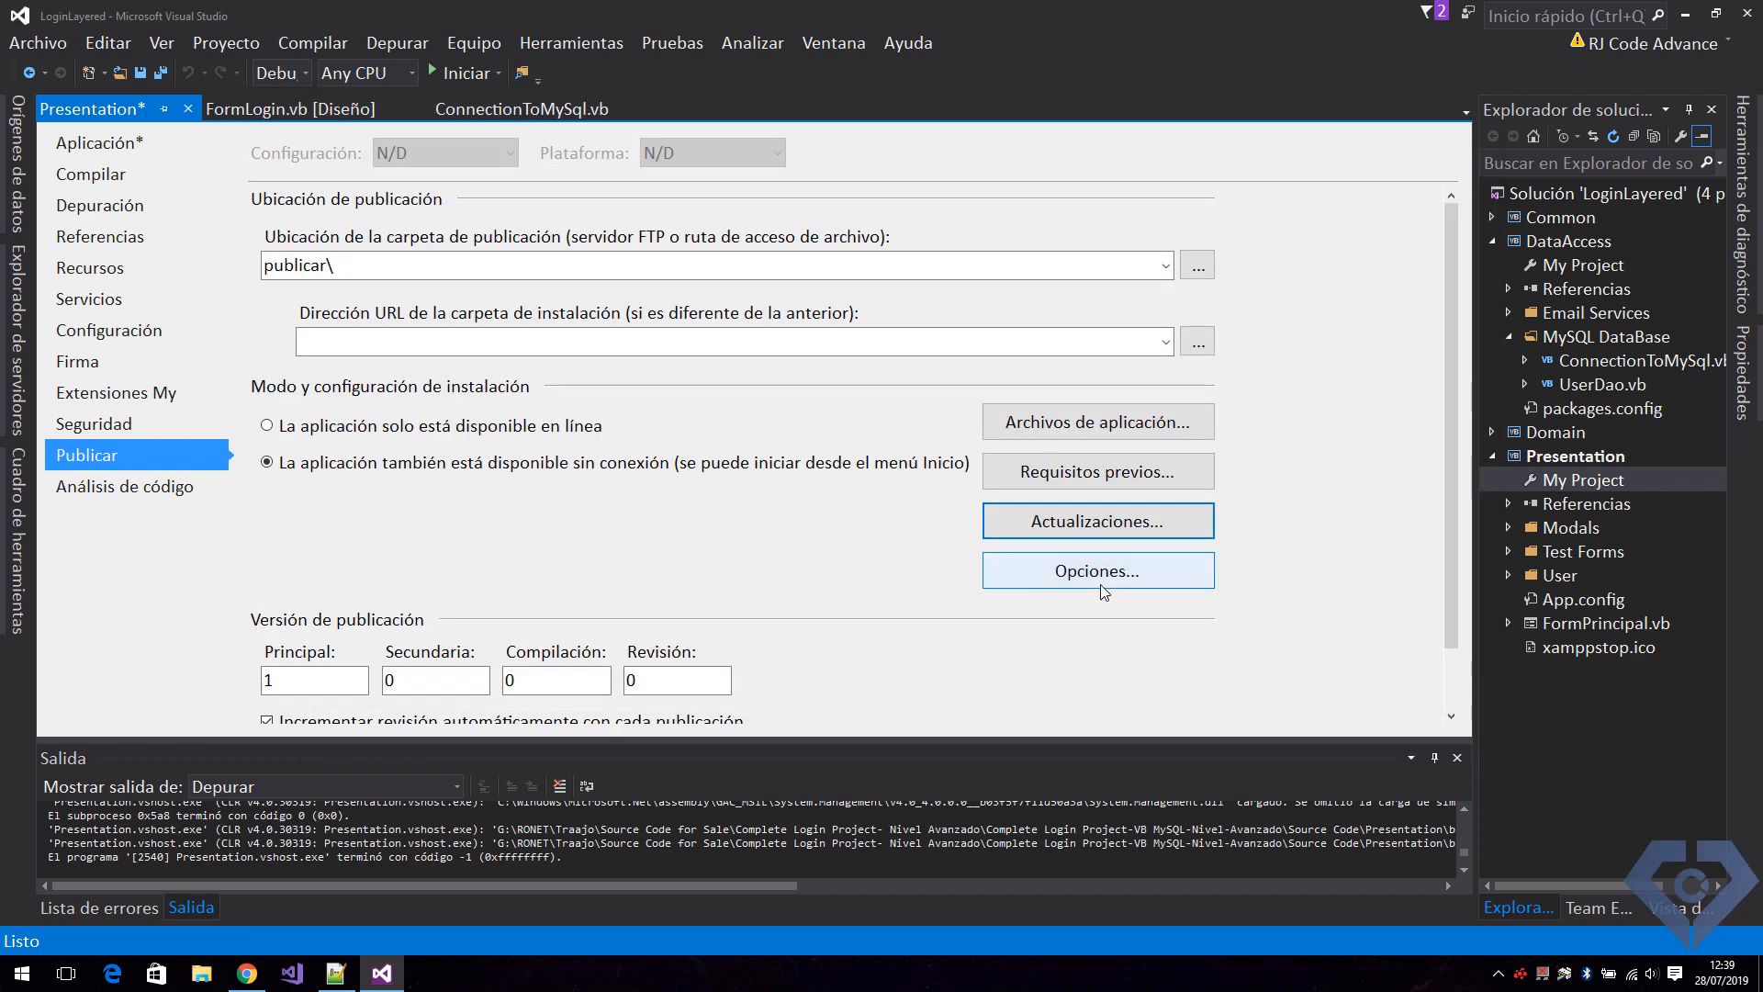
{"action": "left_click", "coordinate": [1056, 577]}
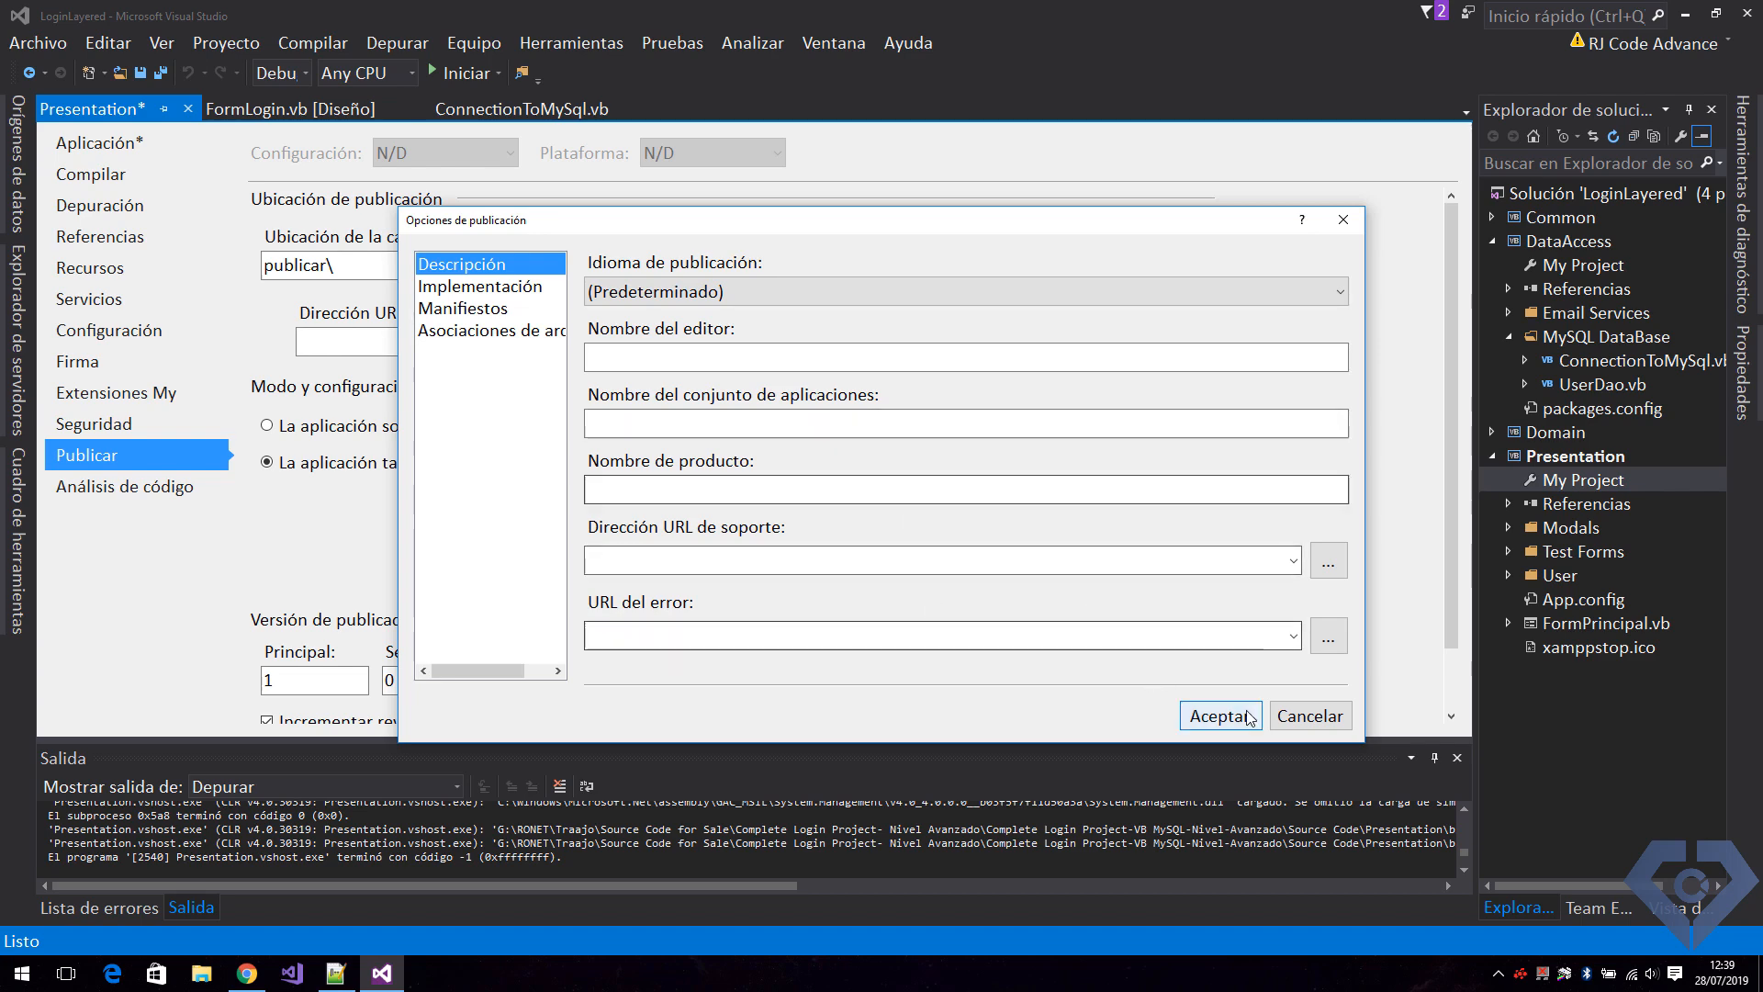
{"action": "left_click", "coordinate": [468, 310]}
{"action": "left_click", "coordinate": [1219, 715]}
{"action": "scroll", "coordinate": [776, 598], "scroll_direction": "down", "scroll_amount": 2}
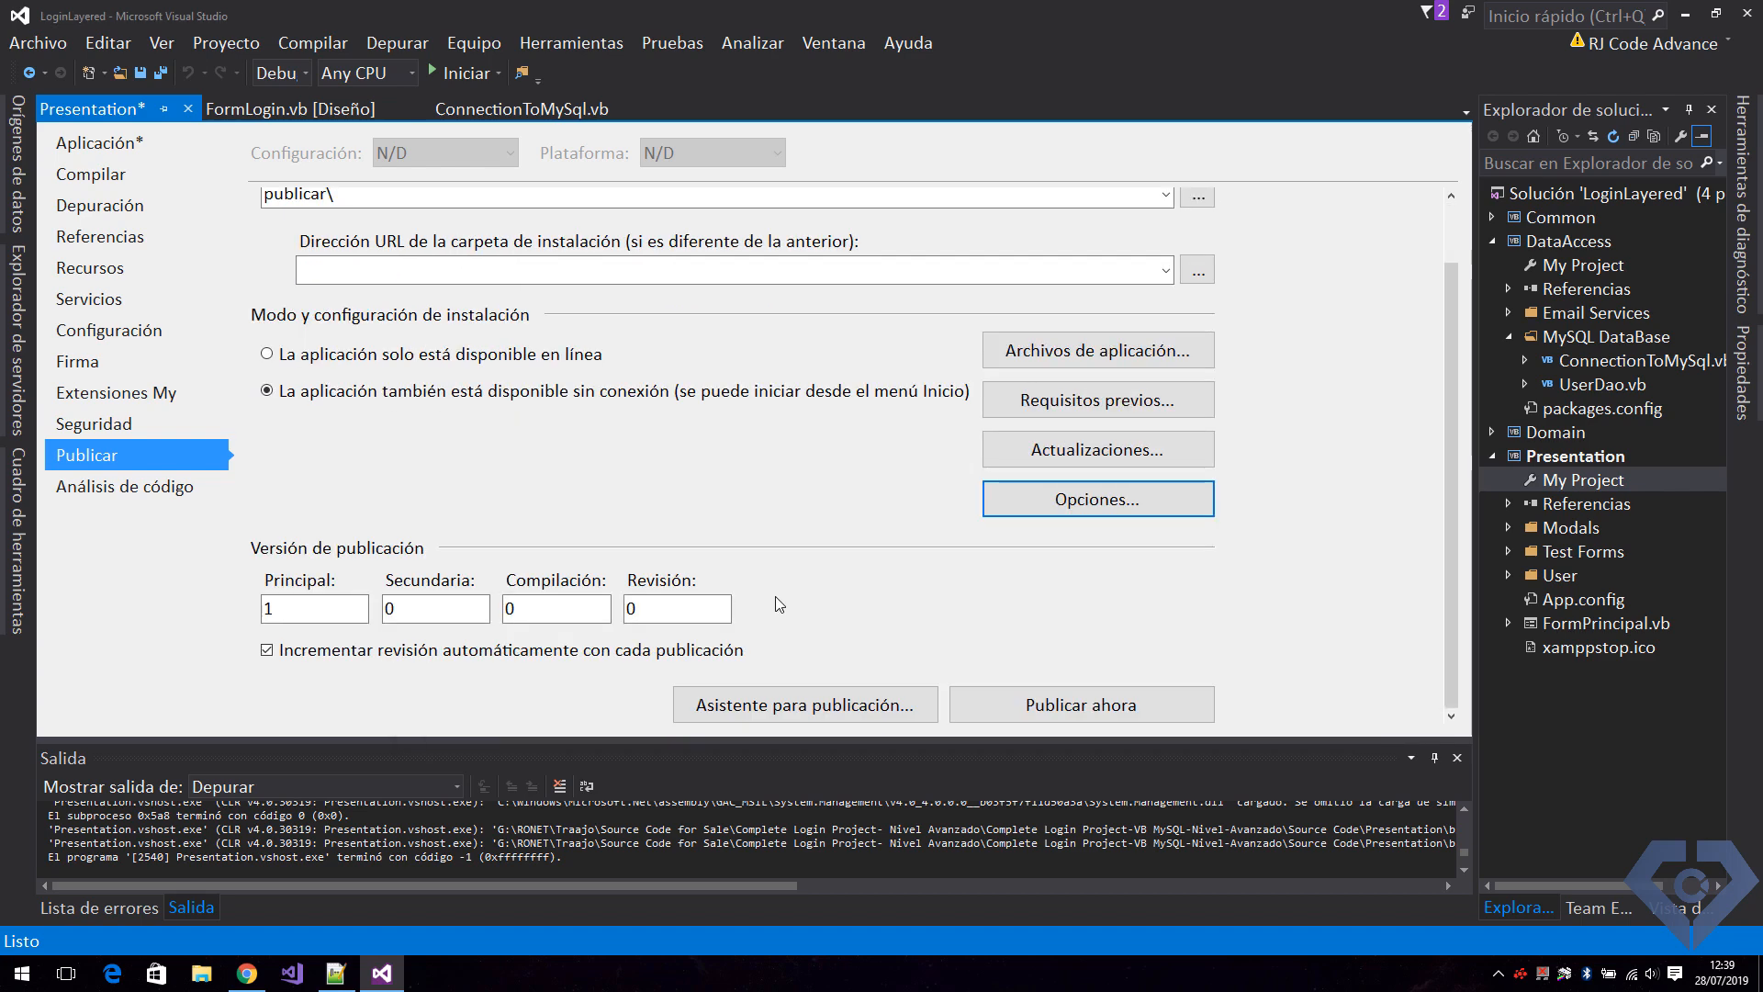
{"action": "scroll", "coordinate": [905, 606], "scroll_direction": "up", "scroll_amount": 2}
Set the publishing folder location to a setup folder on the desktop and try to publish the application.
{"action": "left_click", "coordinate": [1004, 269]}
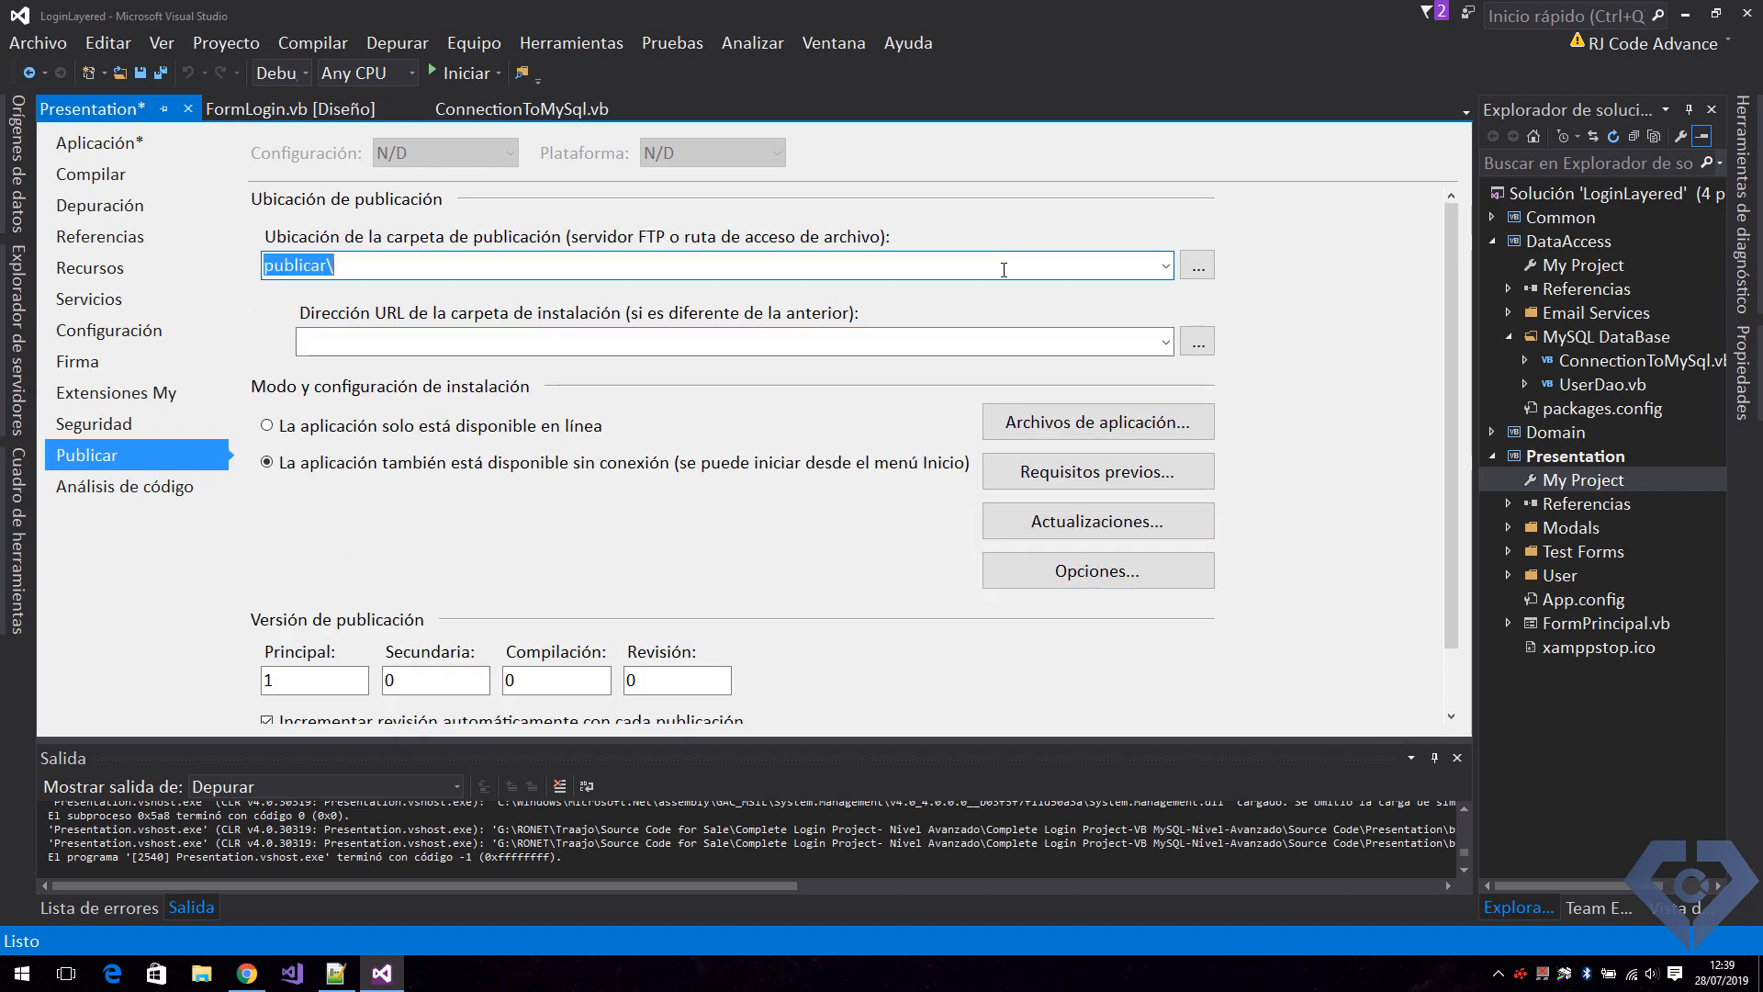
{"action": "left_click", "coordinate": [1198, 264]}
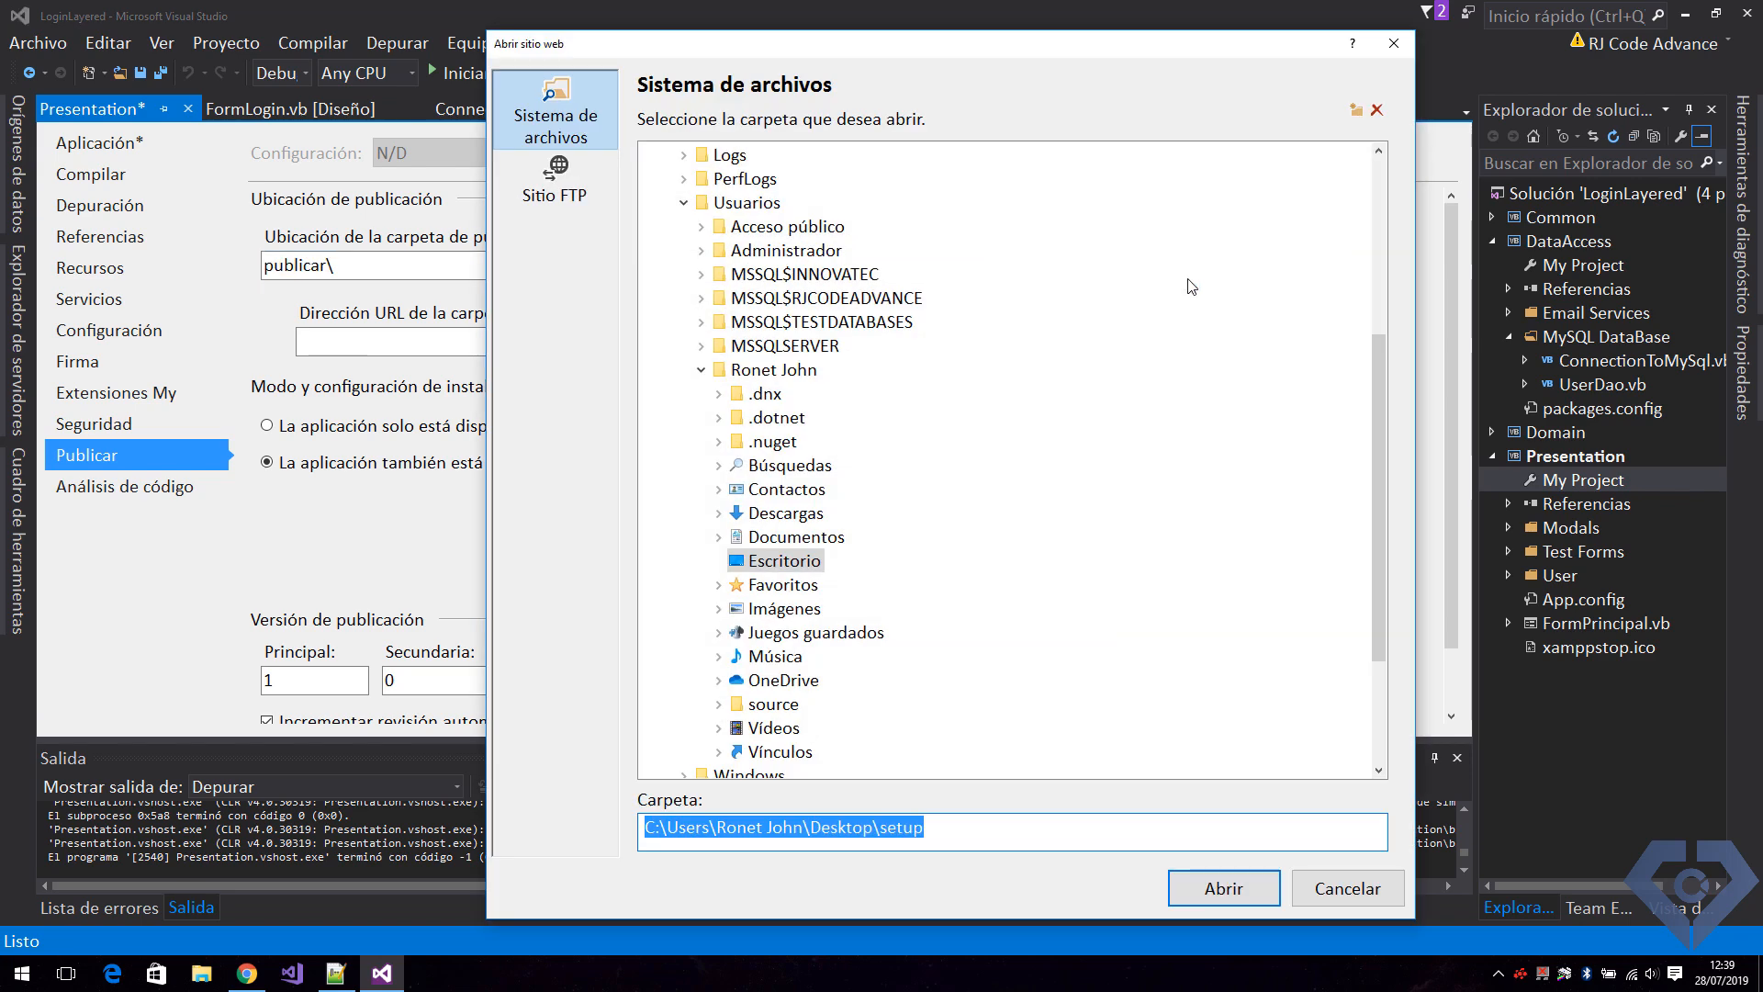
{"action": "left_click", "coordinate": [1170, 887]}
{"action": "left_click", "coordinate": [964, 559]}
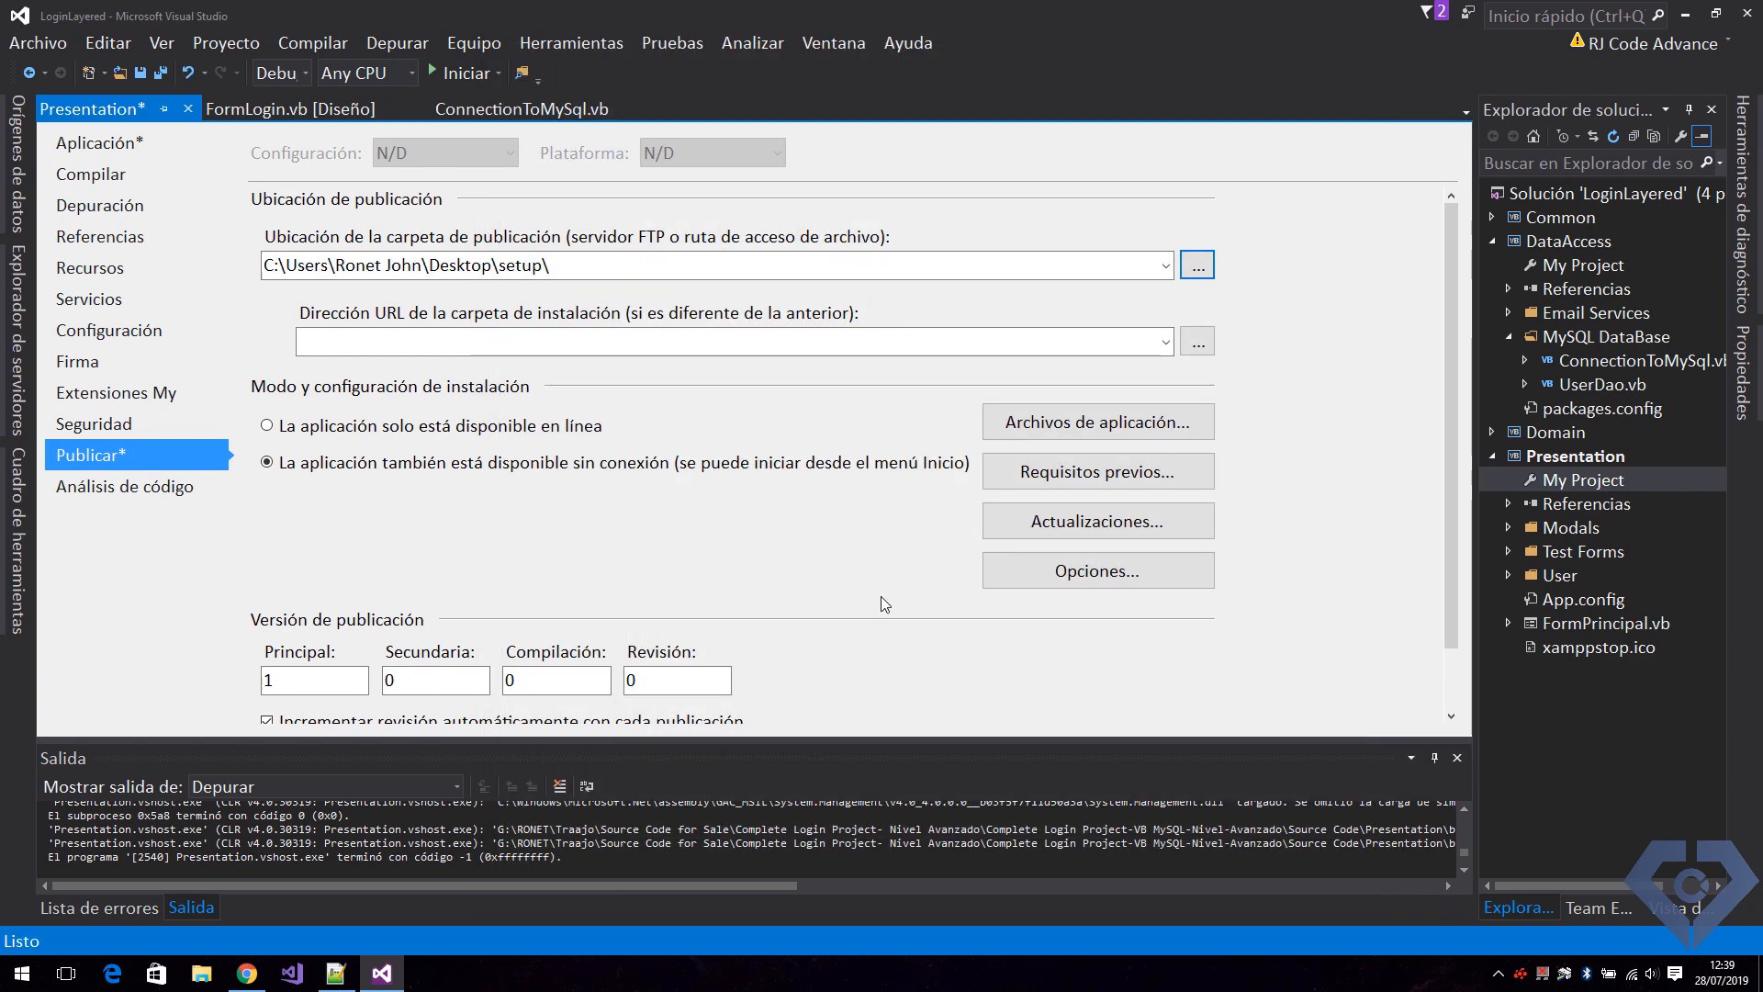
{"action": "scroll", "coordinate": [900, 615], "scroll_direction": "down", "scroll_amount": 1}
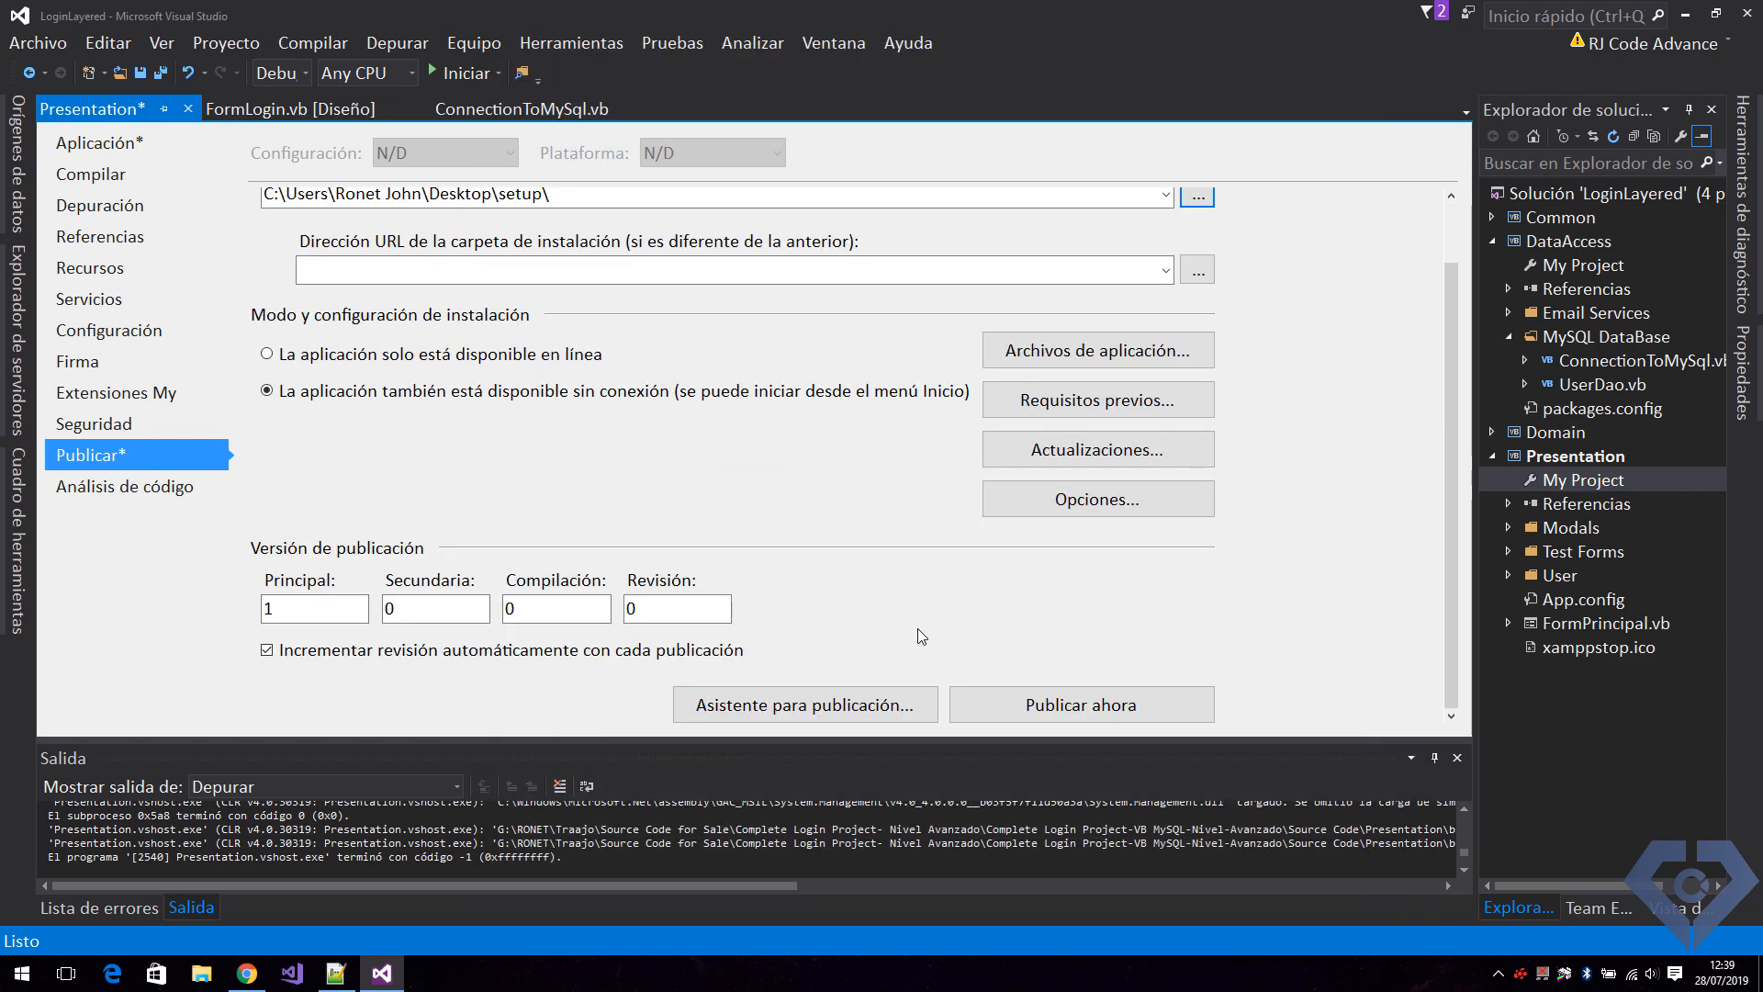
{"action": "left_click", "coordinate": [1010, 704]}
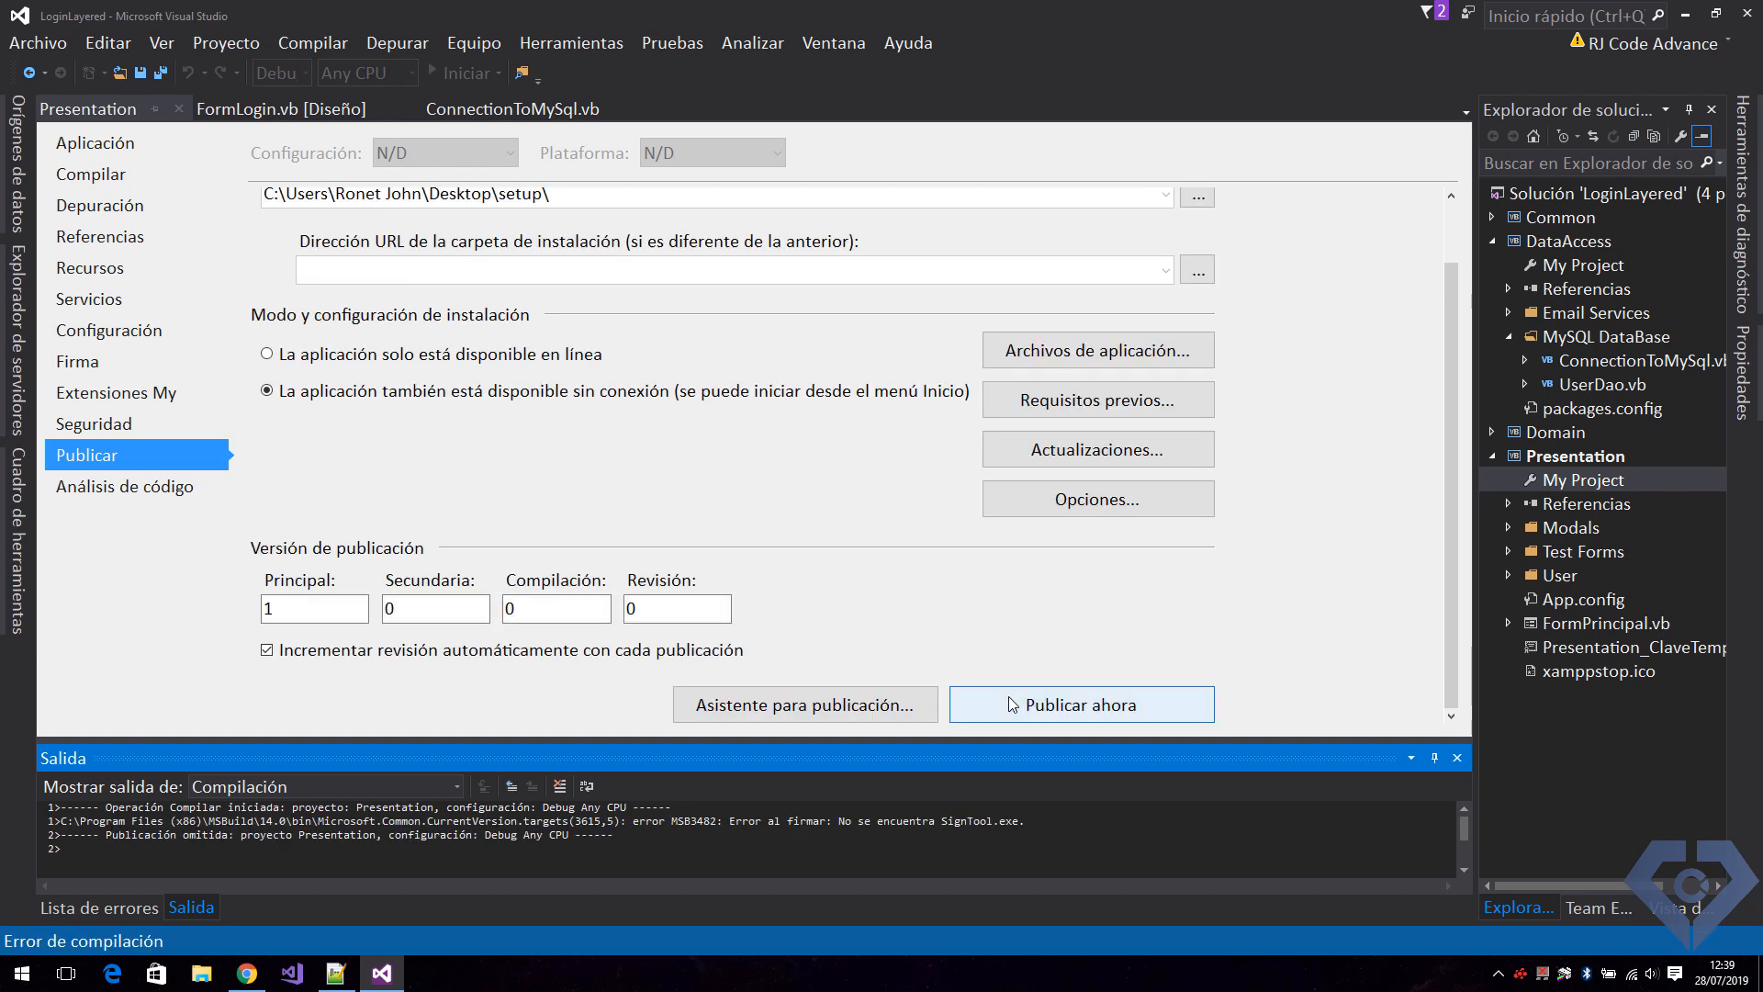
Turn off signing of the ClickOnce manifests and publish the application again.
{"action": "left_click", "coordinate": [168, 367]}
{"action": "scroll", "coordinate": [482, 514], "scroll_direction": "up", "scroll_amount": 5}
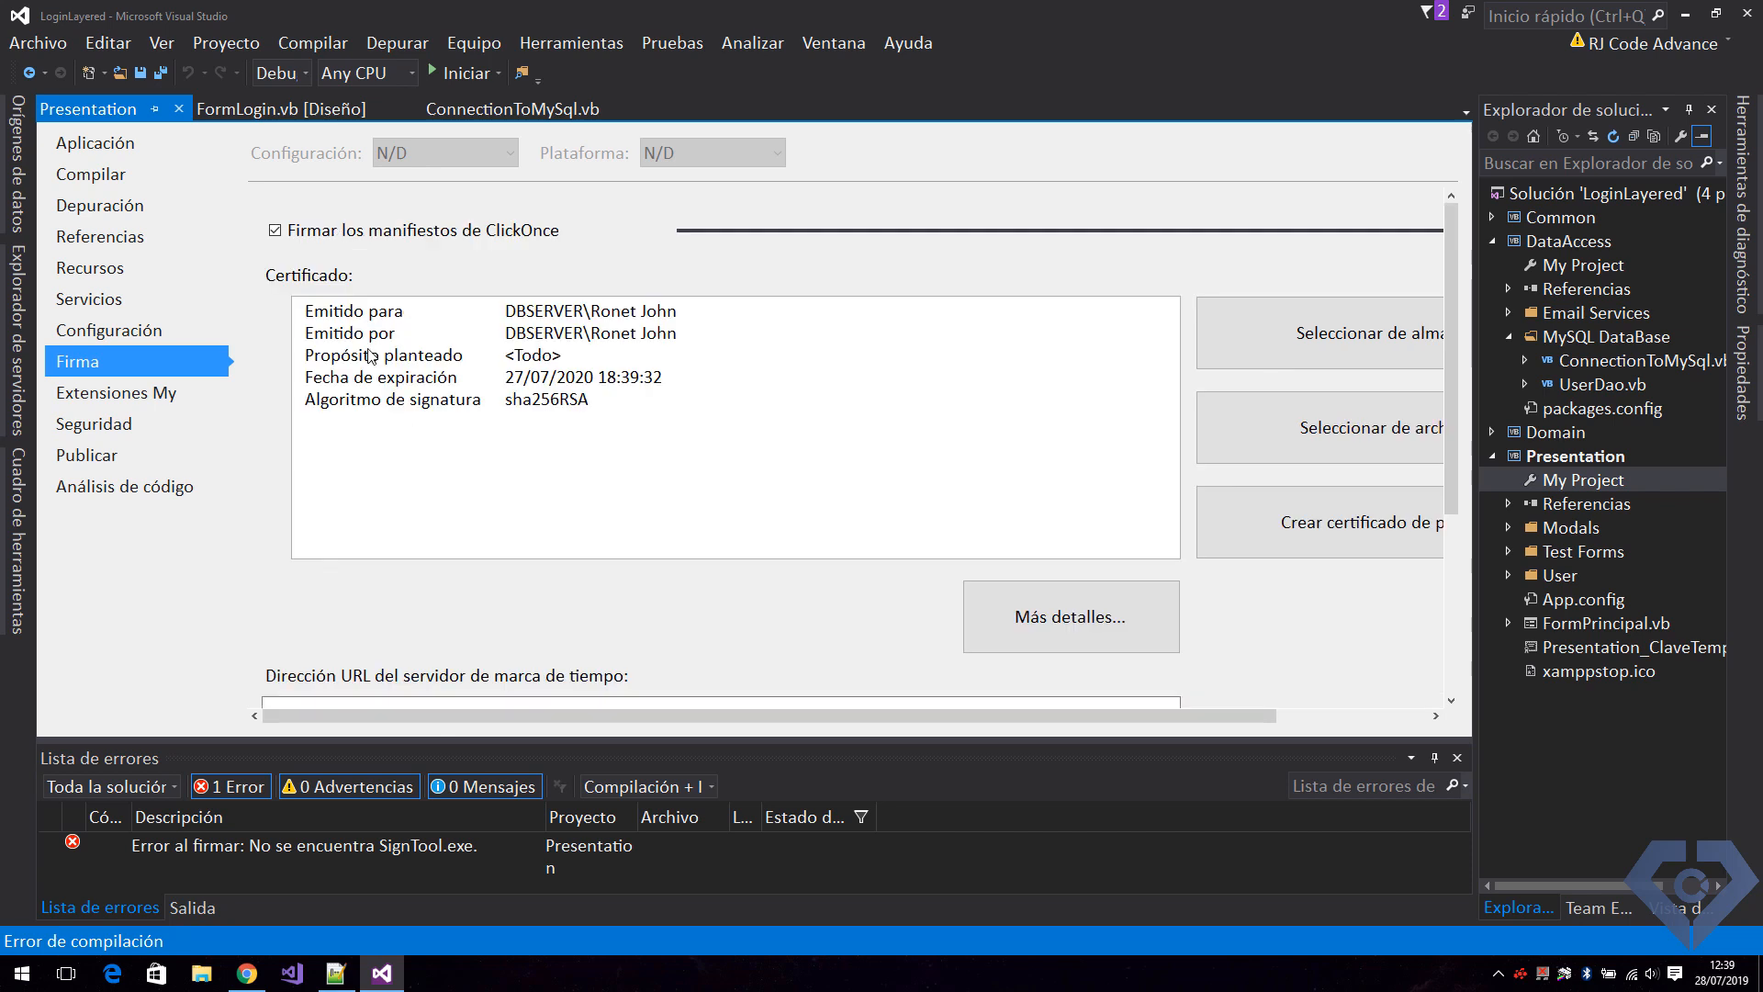
{"action": "left_click", "coordinate": [275, 231]}
{"action": "left_click", "coordinate": [87, 455]}
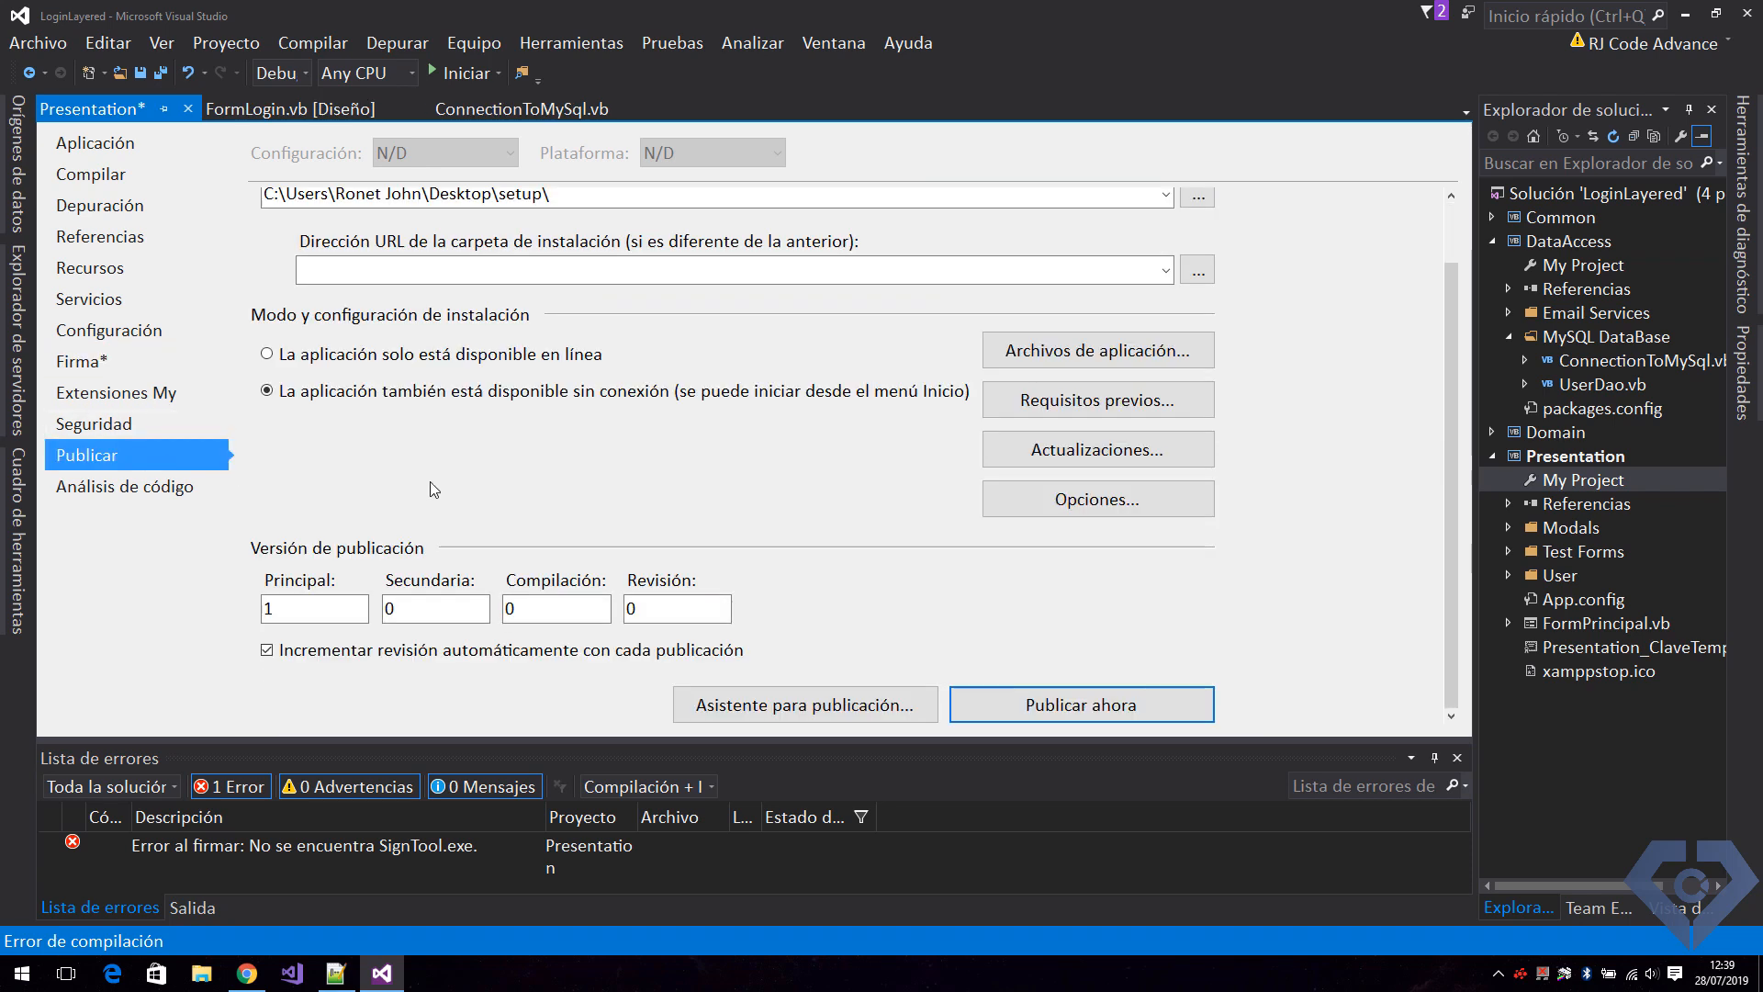
{"action": "left_click", "coordinate": [1106, 711]}
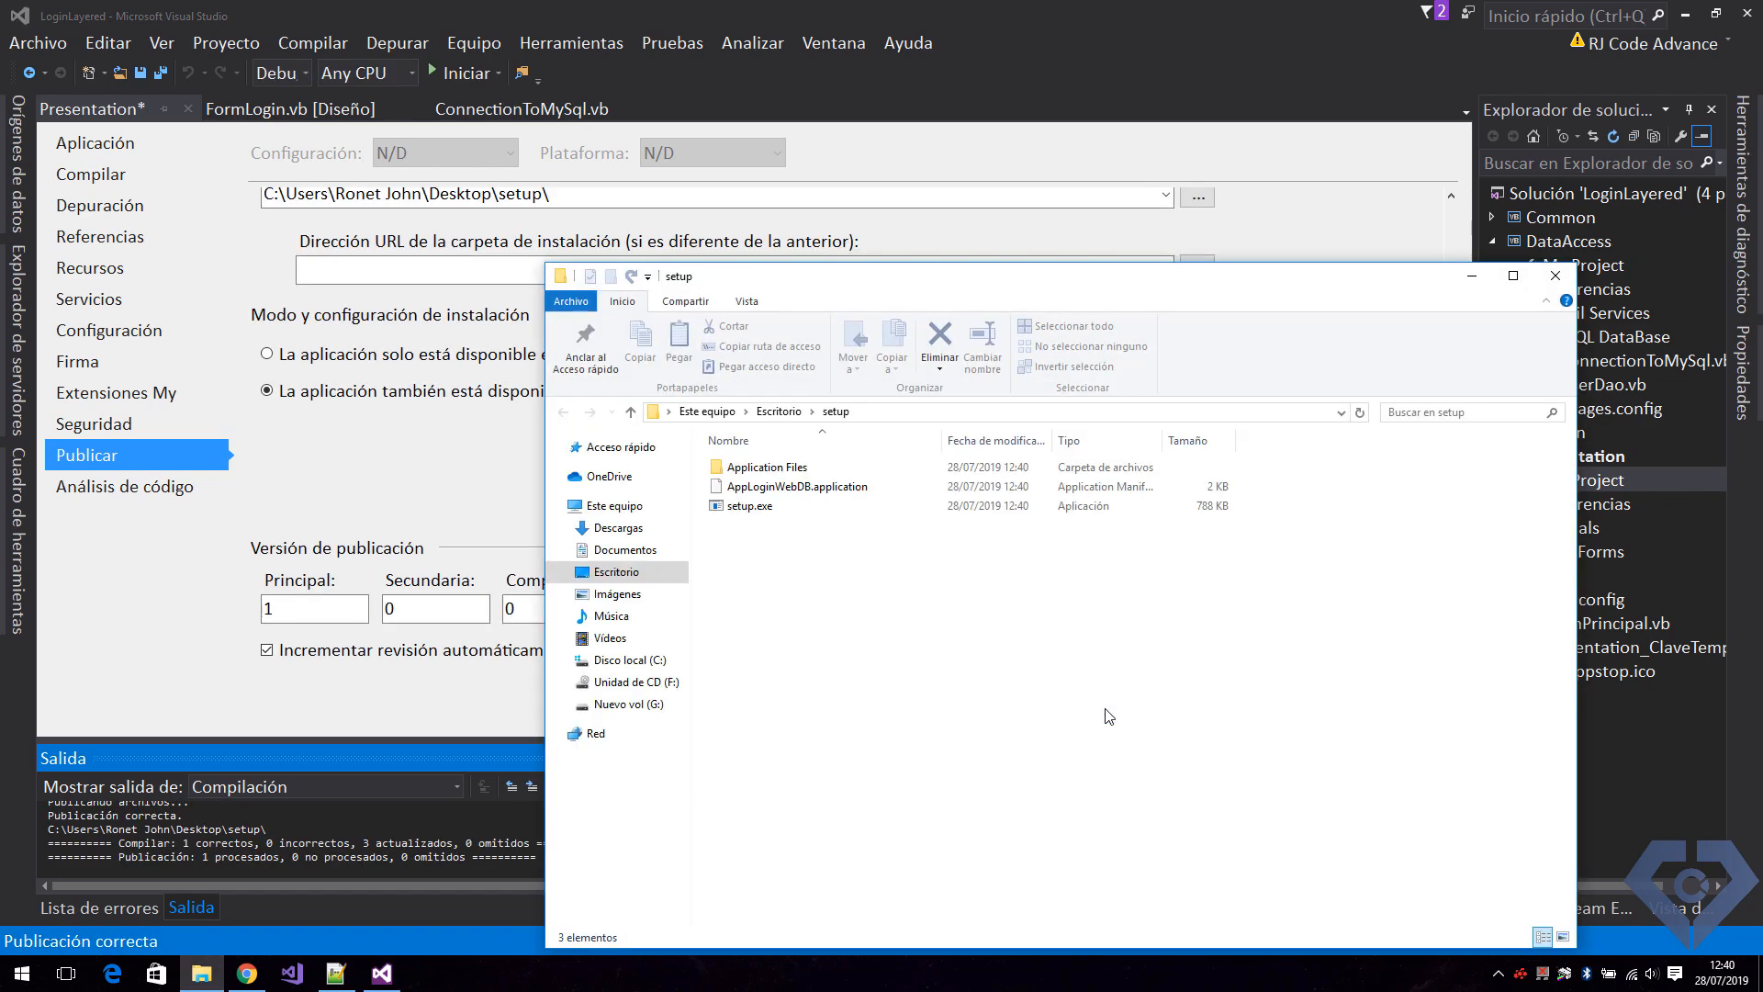
Close Visual Studio and Notepad++, keeping the published setup folder open on the desktop.
{"action": "left_click_drag", "start_coordinate": [1274, 285], "coordinate": [1216, 156]}
{"action": "left_click", "coordinate": [444, 461]}
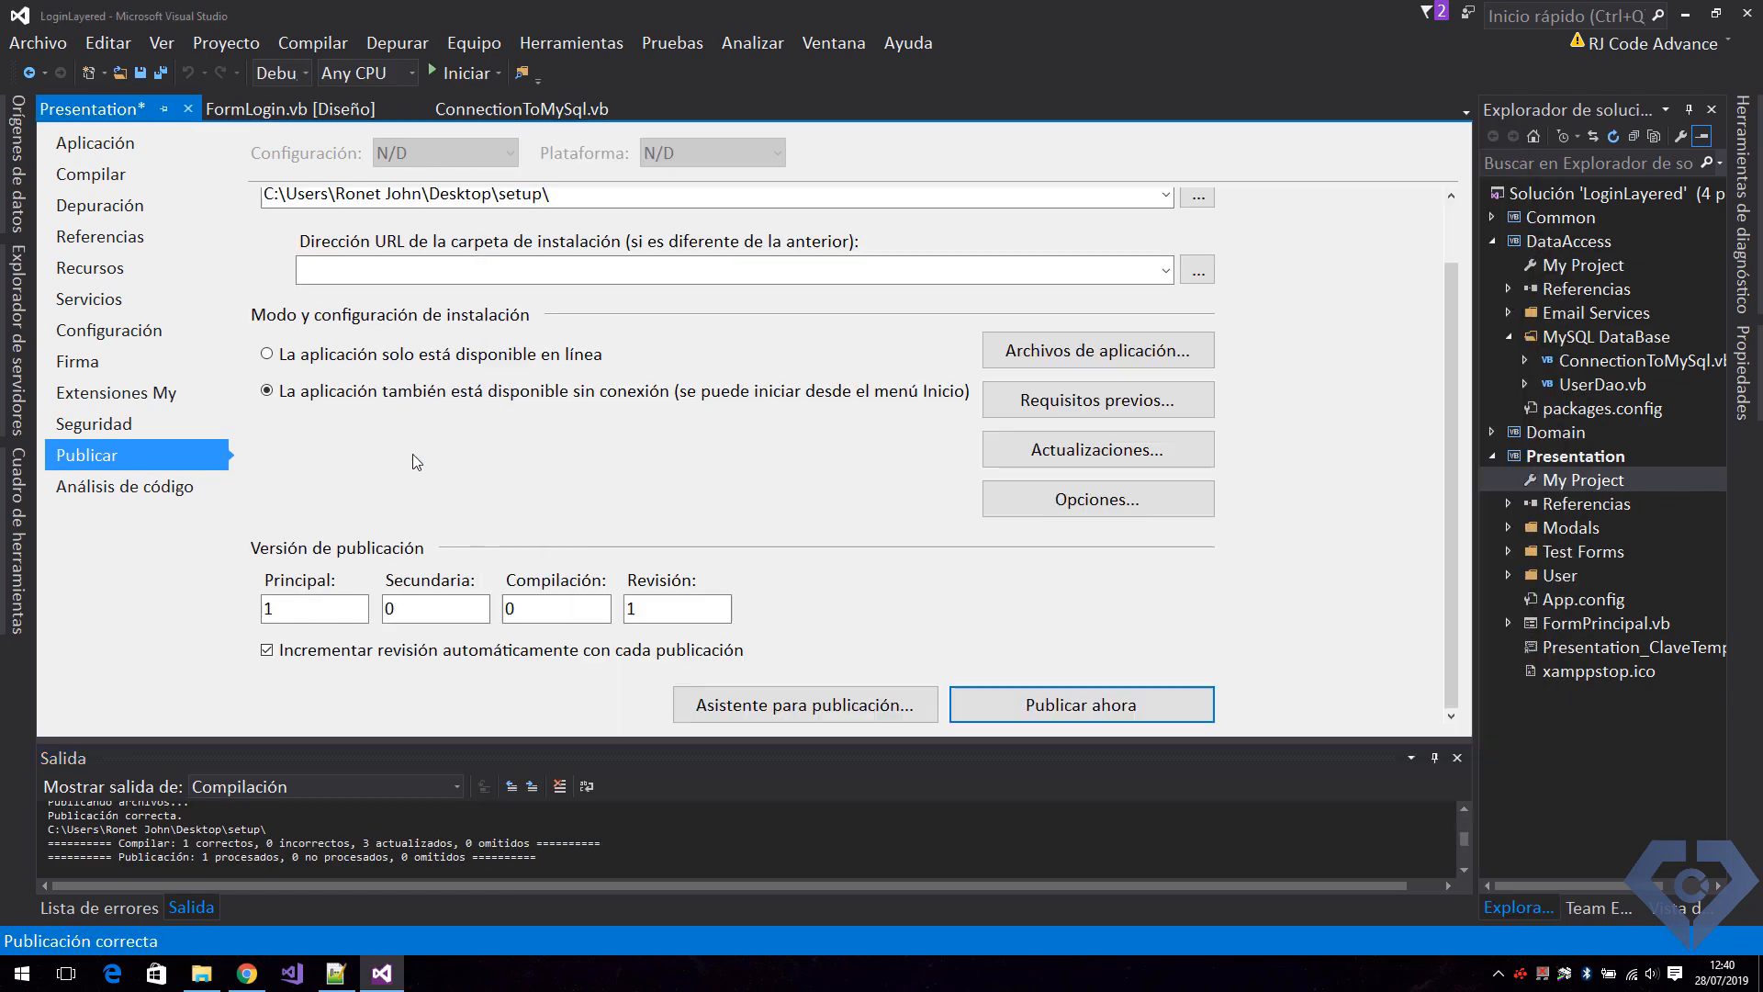
{"action": "left_click", "coordinate": [1741, 15]}
{"action": "left_click", "coordinate": [858, 663]}
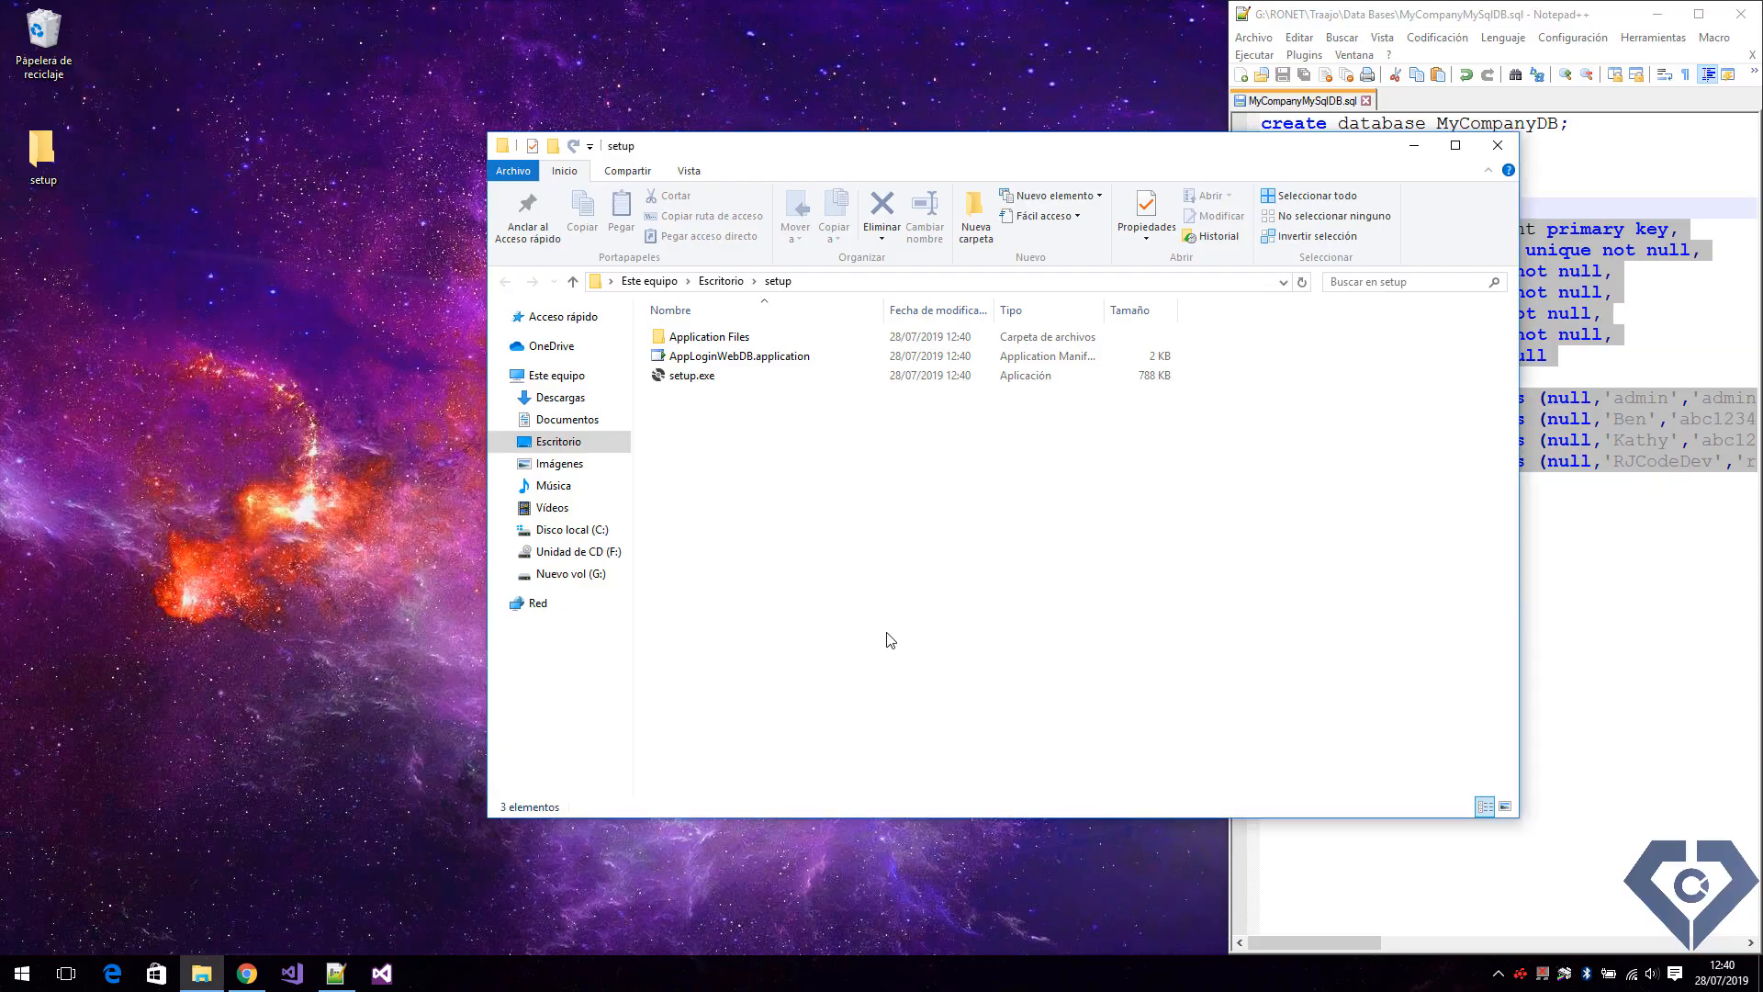
{"action": "left_click", "coordinate": [1742, 12]}
{"action": "left_click_drag", "start_coordinate": [1113, 150], "coordinate": [996, 72]}
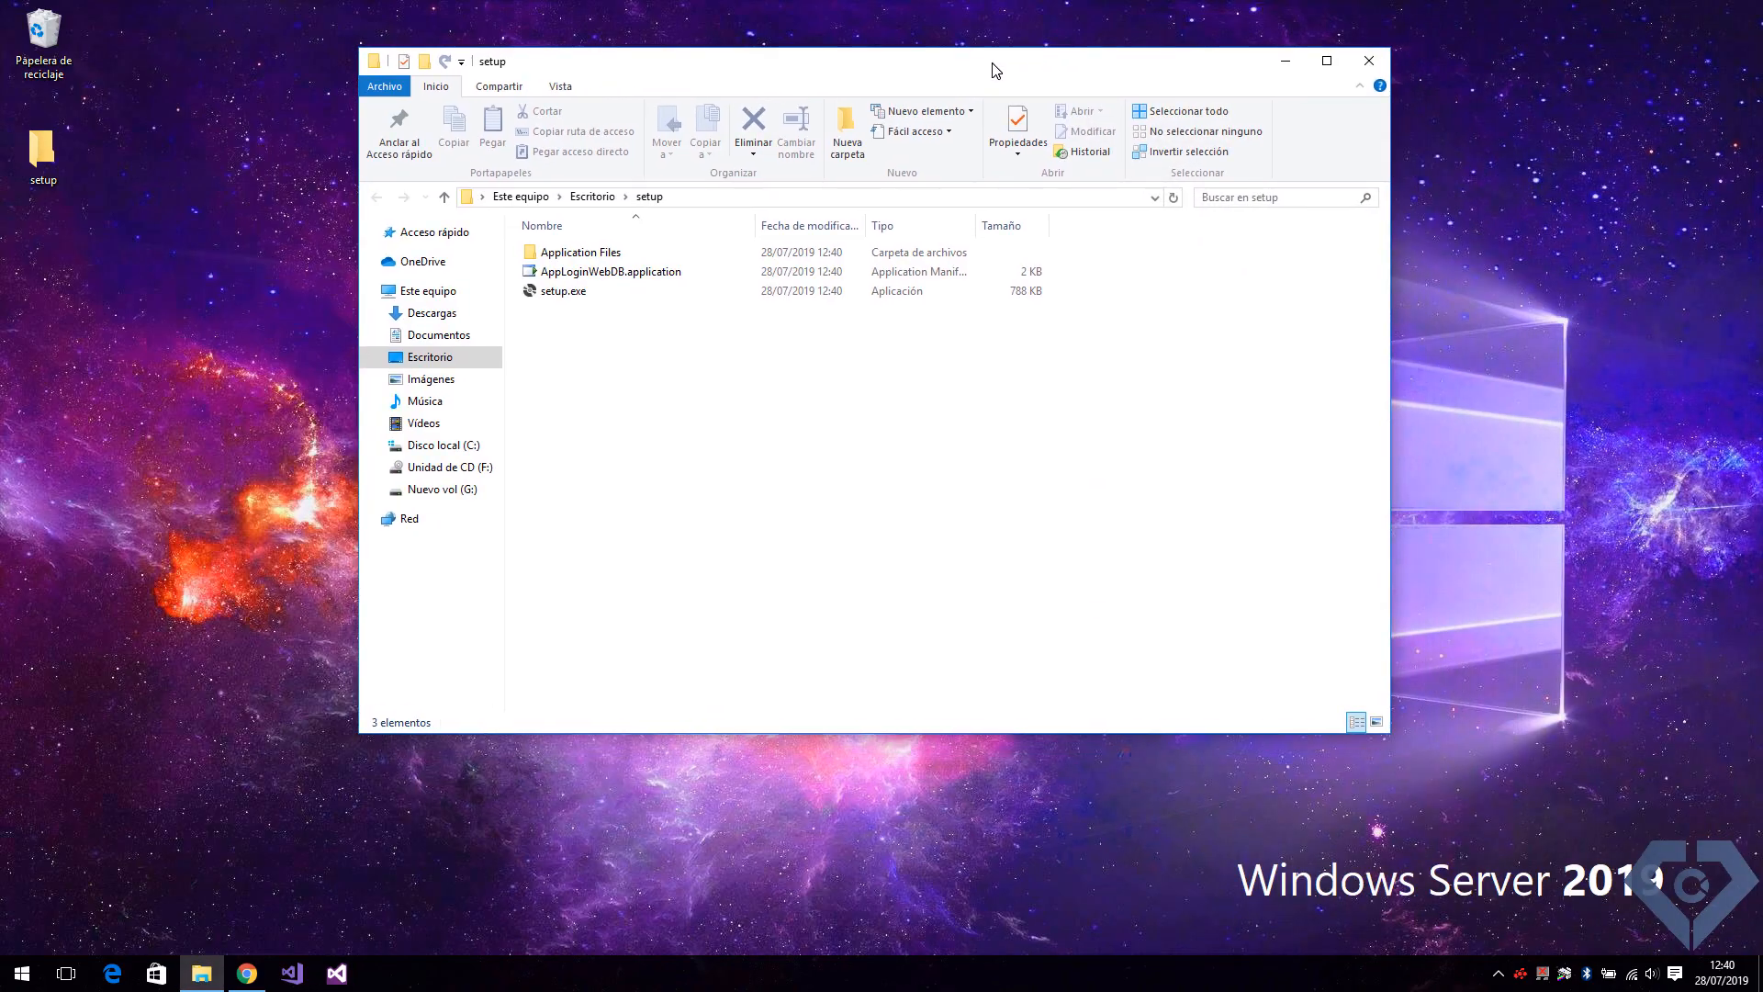
Run setup.exe, install AppLoginWebDB despite the unknown publisher, and close the setup folder window.
{"action": "double_click", "coordinate": [555, 293]}
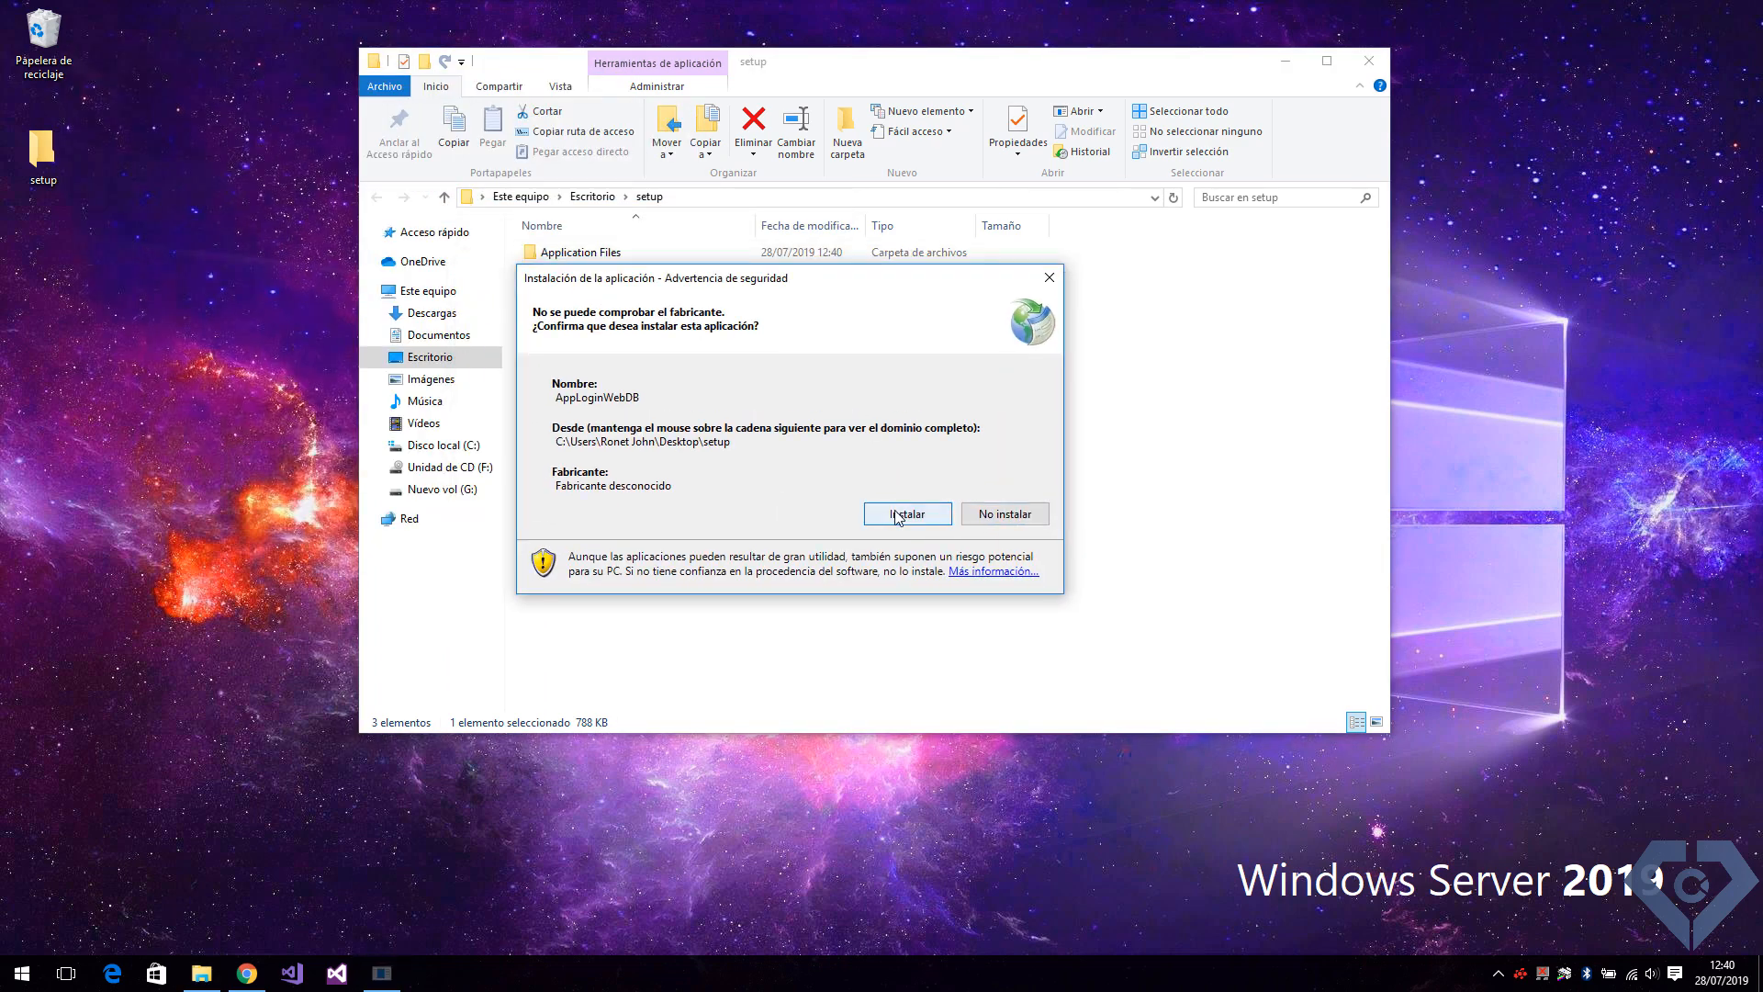
{"action": "left_click", "coordinate": [900, 515]}
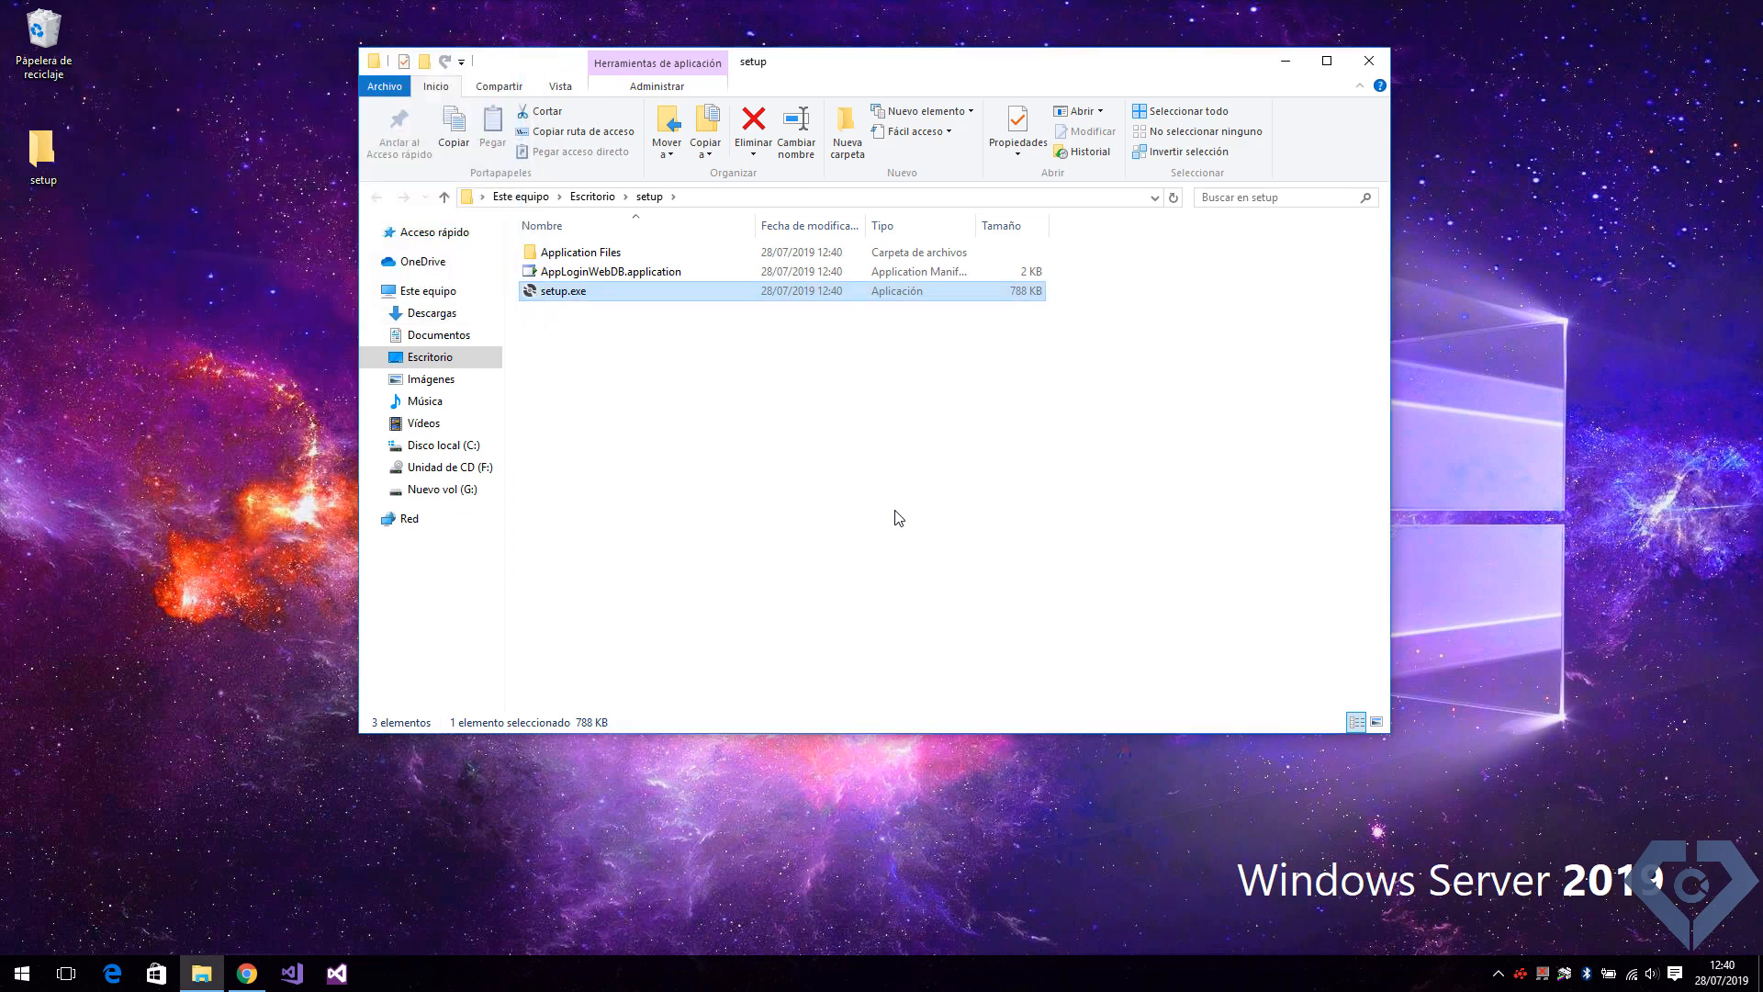
{"action": "left_click", "coordinate": [1368, 61]}
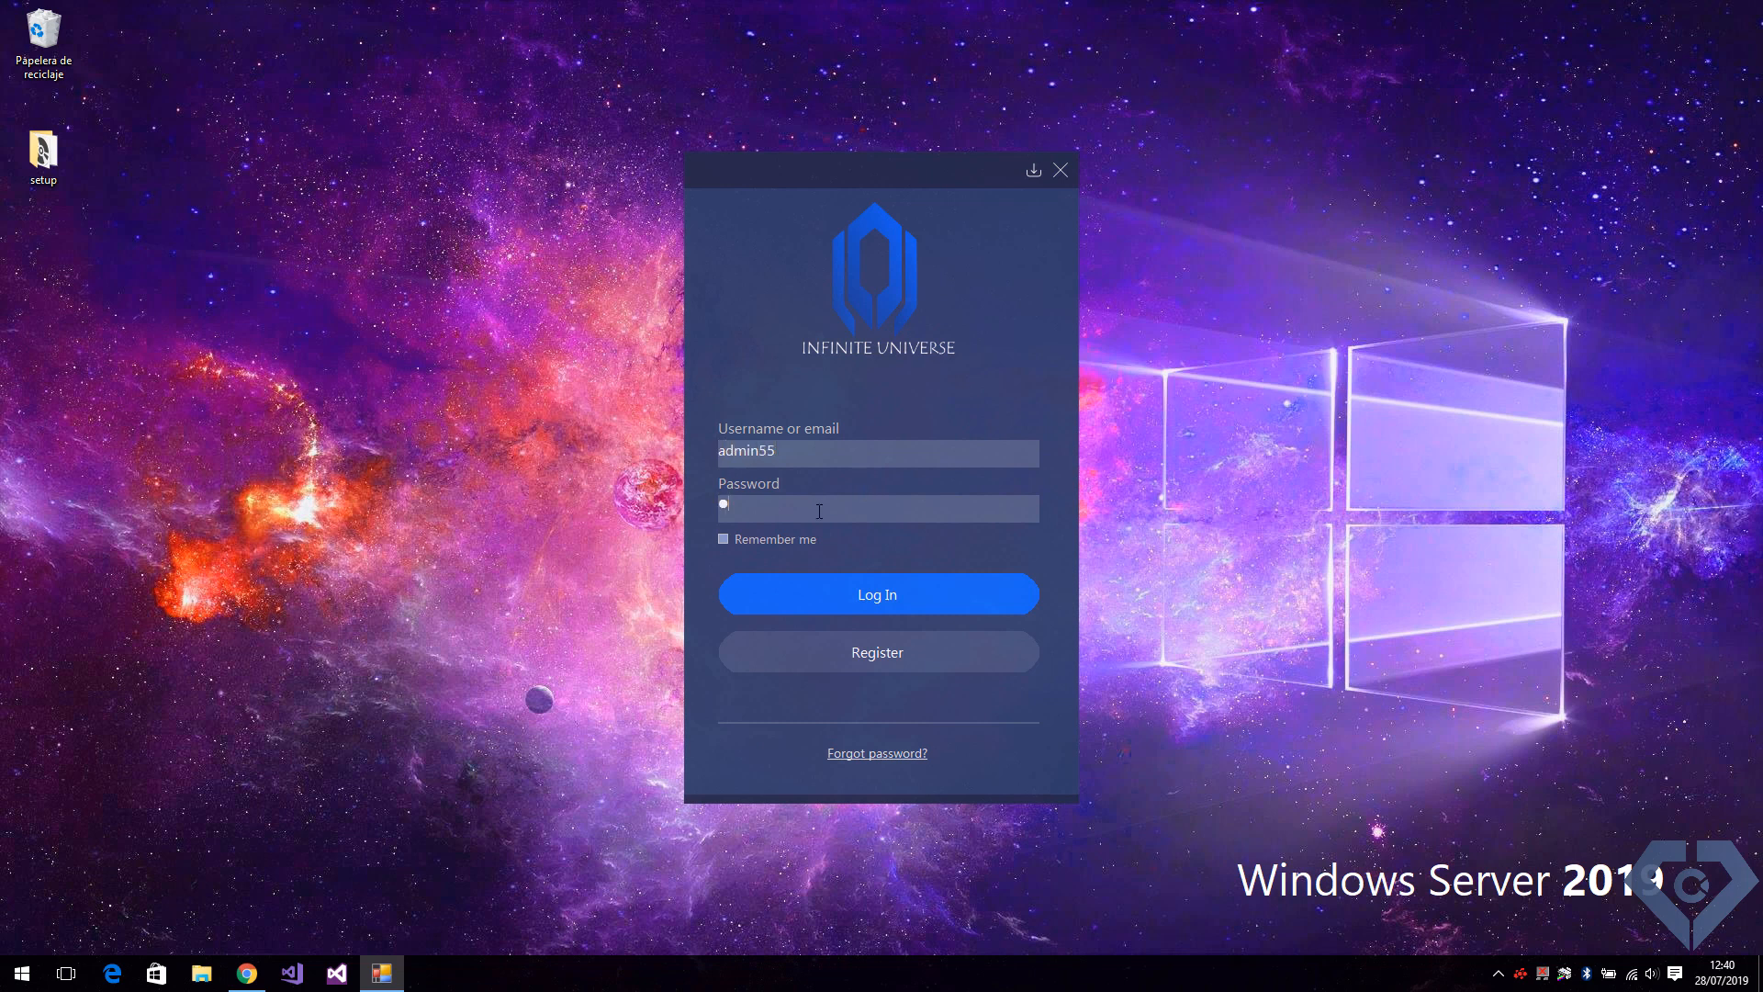
Log in to the installed application as admin55 with the account password and view the user's profile.
{"action": "left_click", "coordinate": [873, 603]}
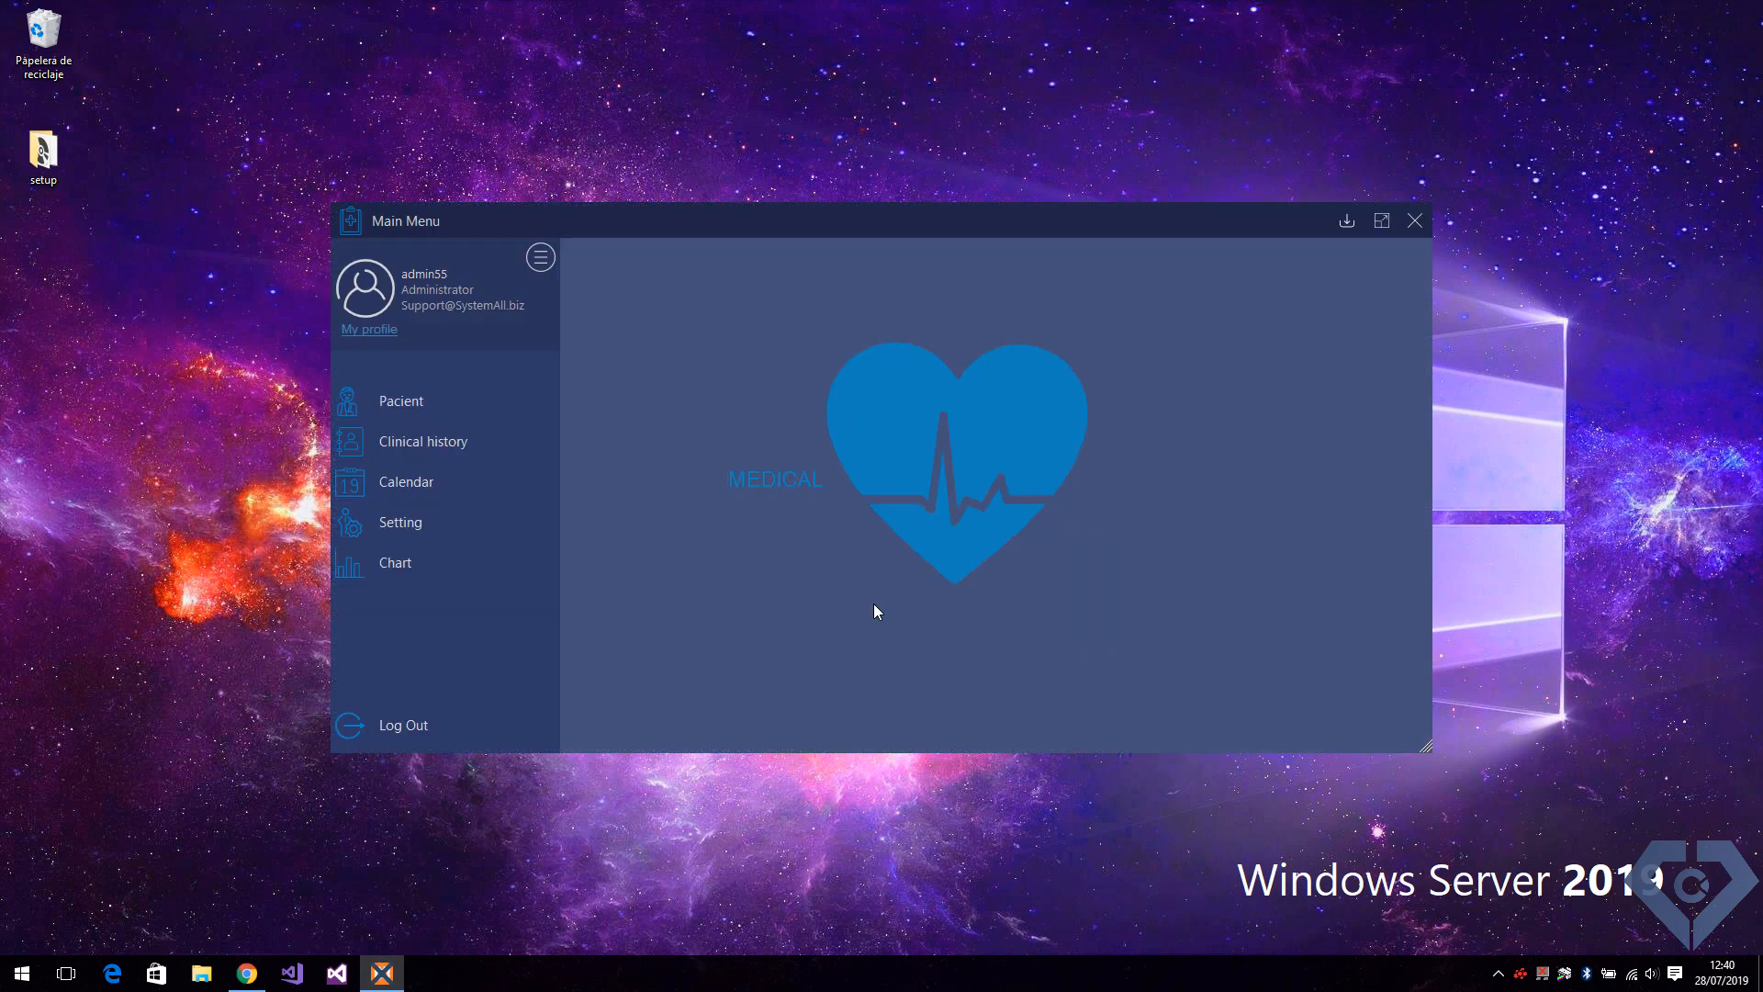
{"action": "left_click_drag", "start_coordinate": [743, 225], "coordinate": [723, 211]}
{"action": "left_click", "coordinate": [365, 317]}
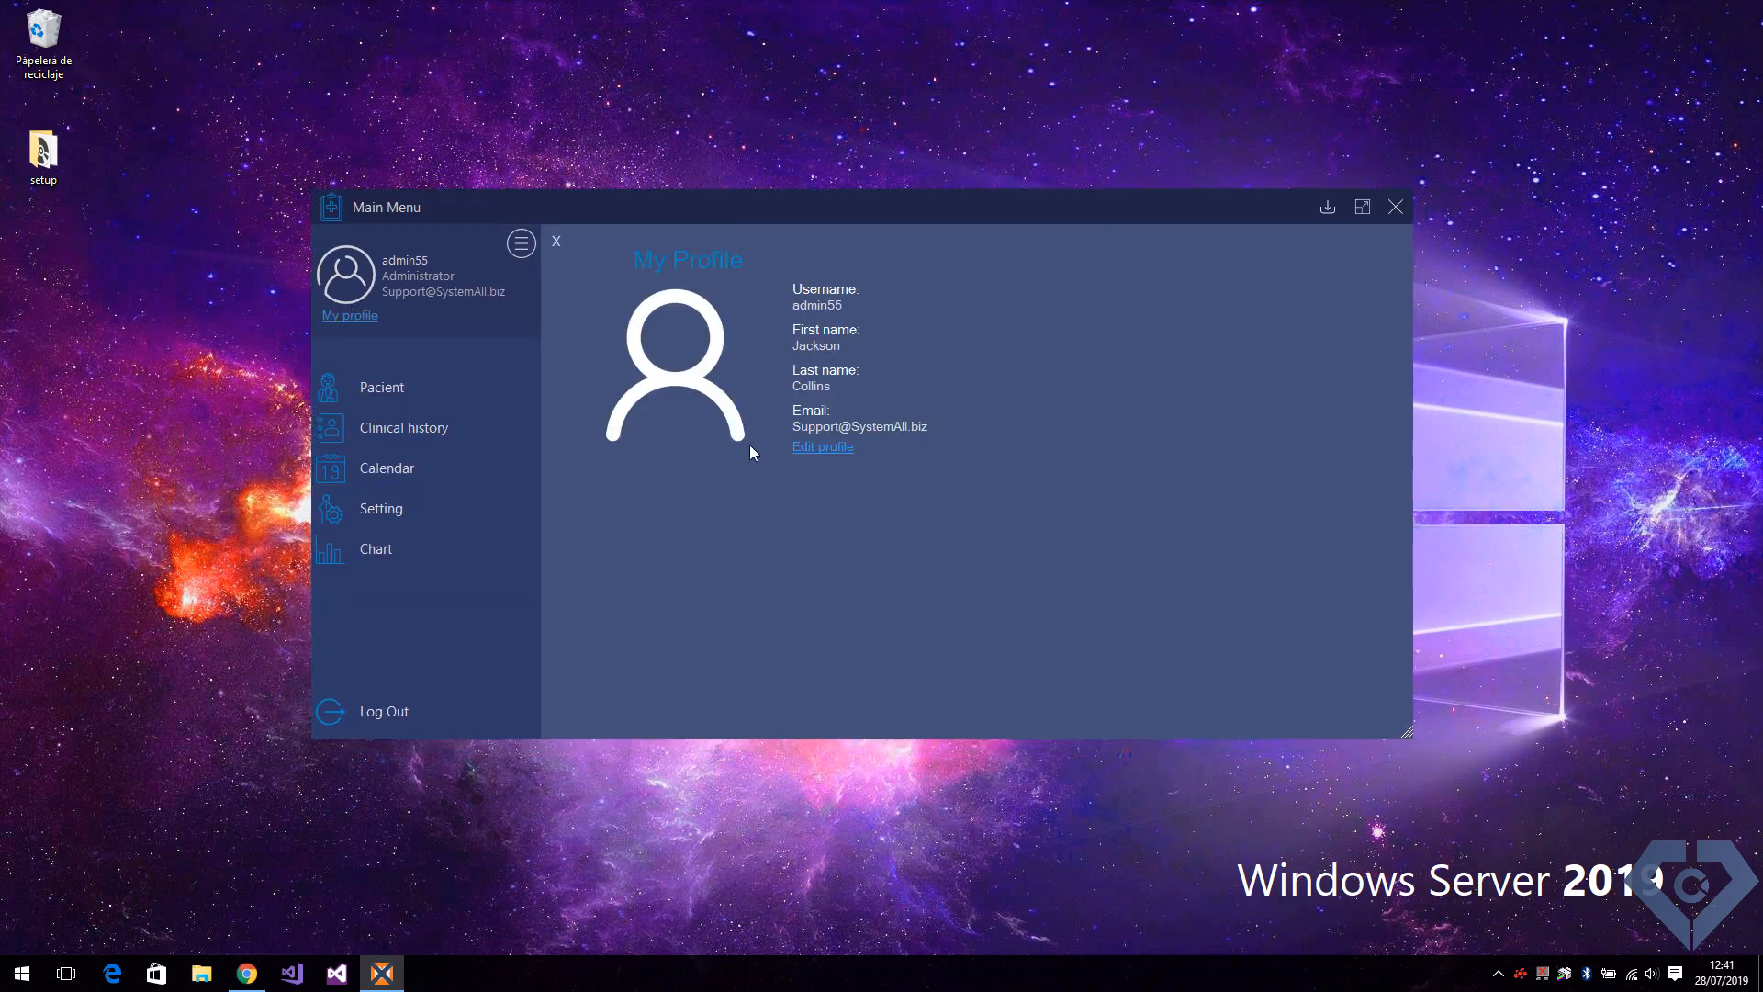
Edit the profile, append a second given name to the first name, and save by entering the current password.
{"action": "left_click", "coordinate": [824, 447]}
{"action": "left_click", "coordinate": [1146, 366]}
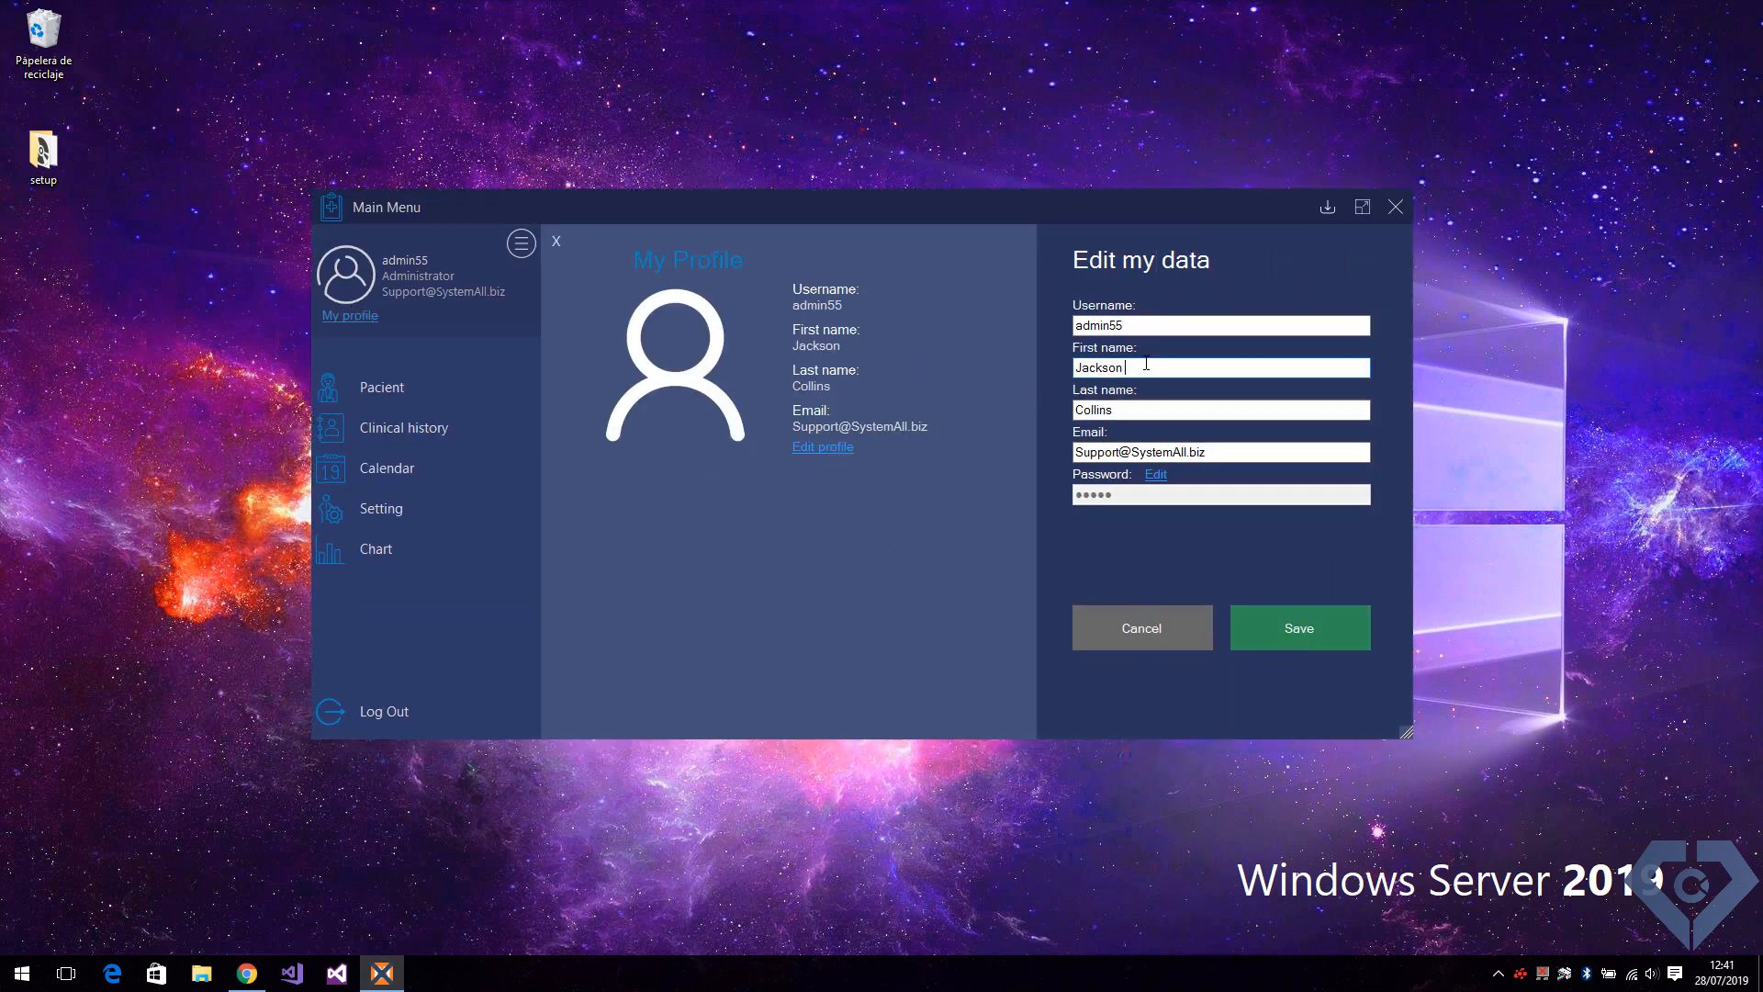
{"action": "type", "text": "kevin"}
{"action": "left_click", "coordinate": [1325, 622]}
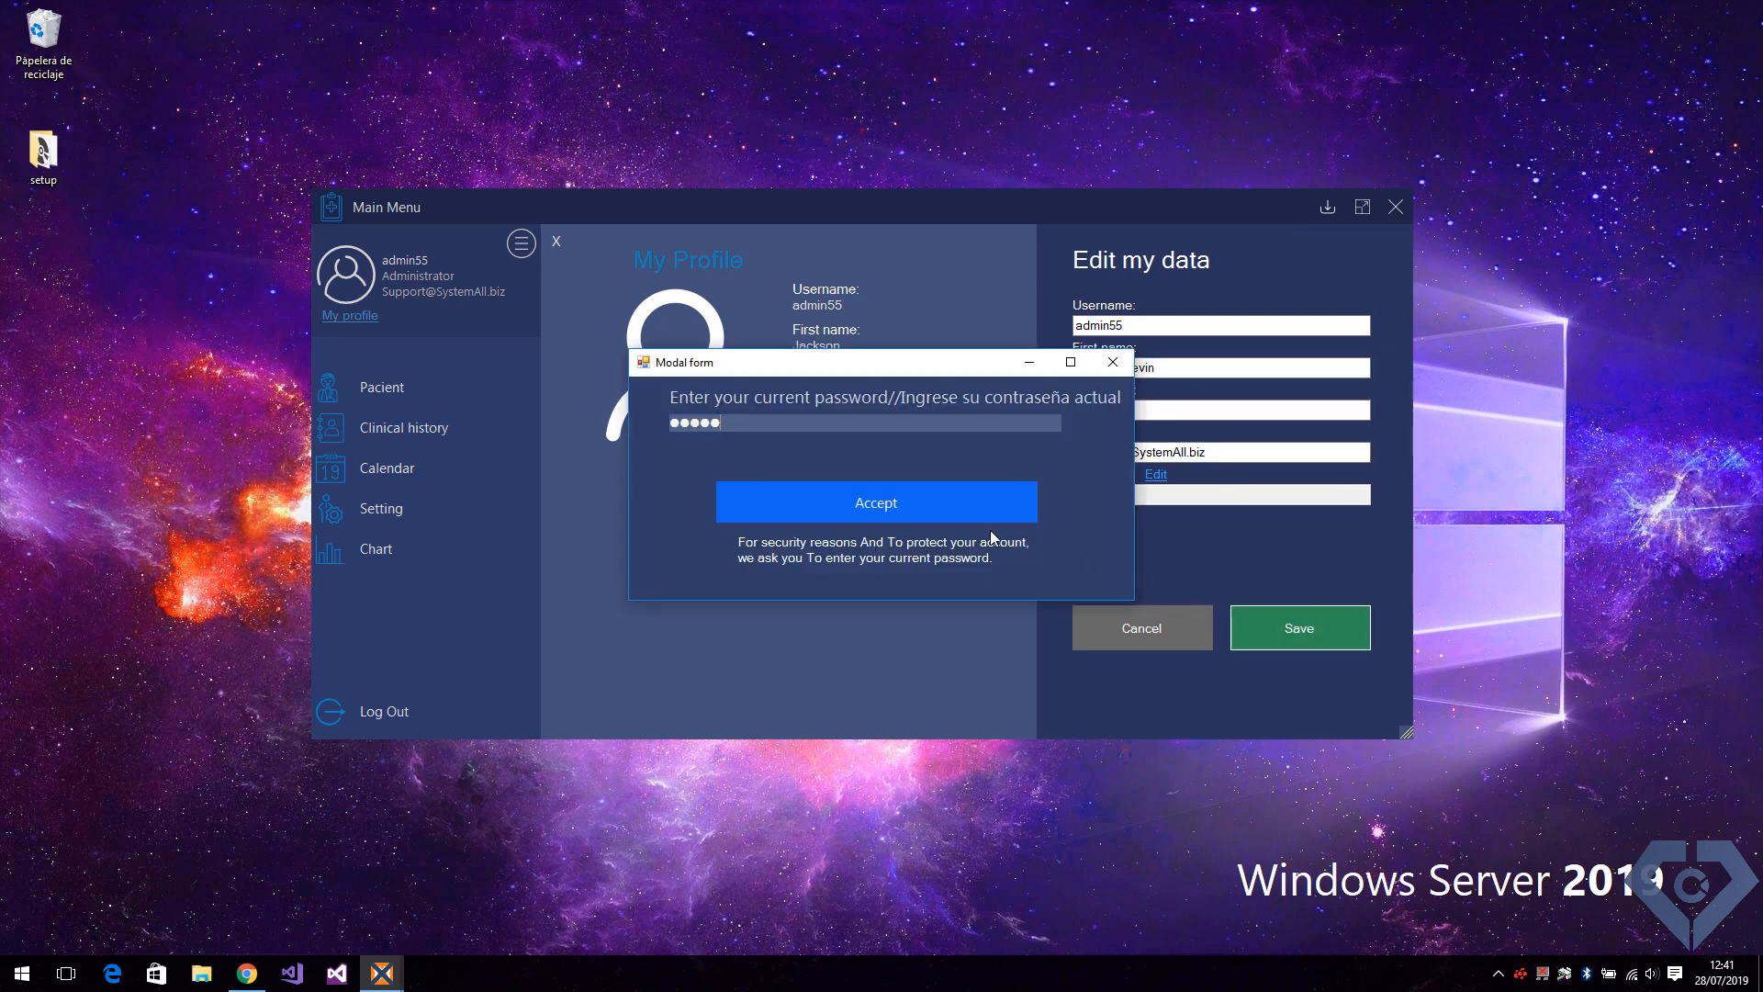
{"action": "left_click", "coordinate": [949, 515]}
{"action": "left_click", "coordinate": [954, 556]}
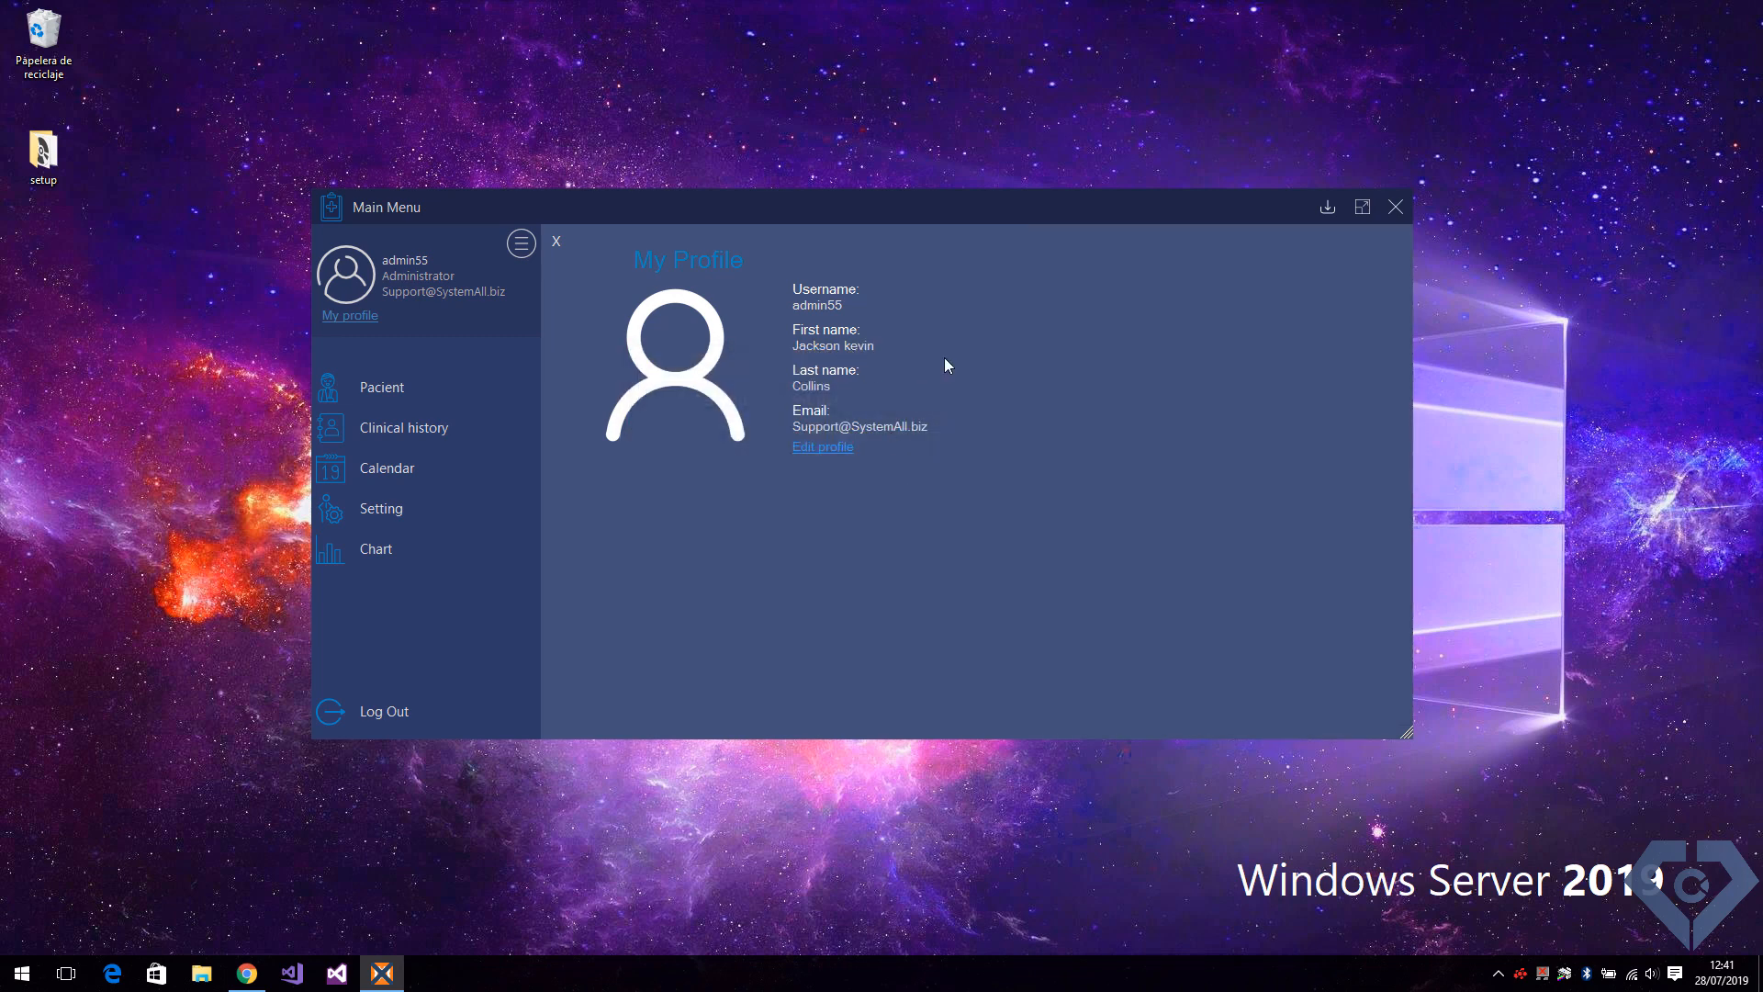
{"action": "left_click_drag", "start_coordinate": [964, 211], "coordinate": [1038, 171]}
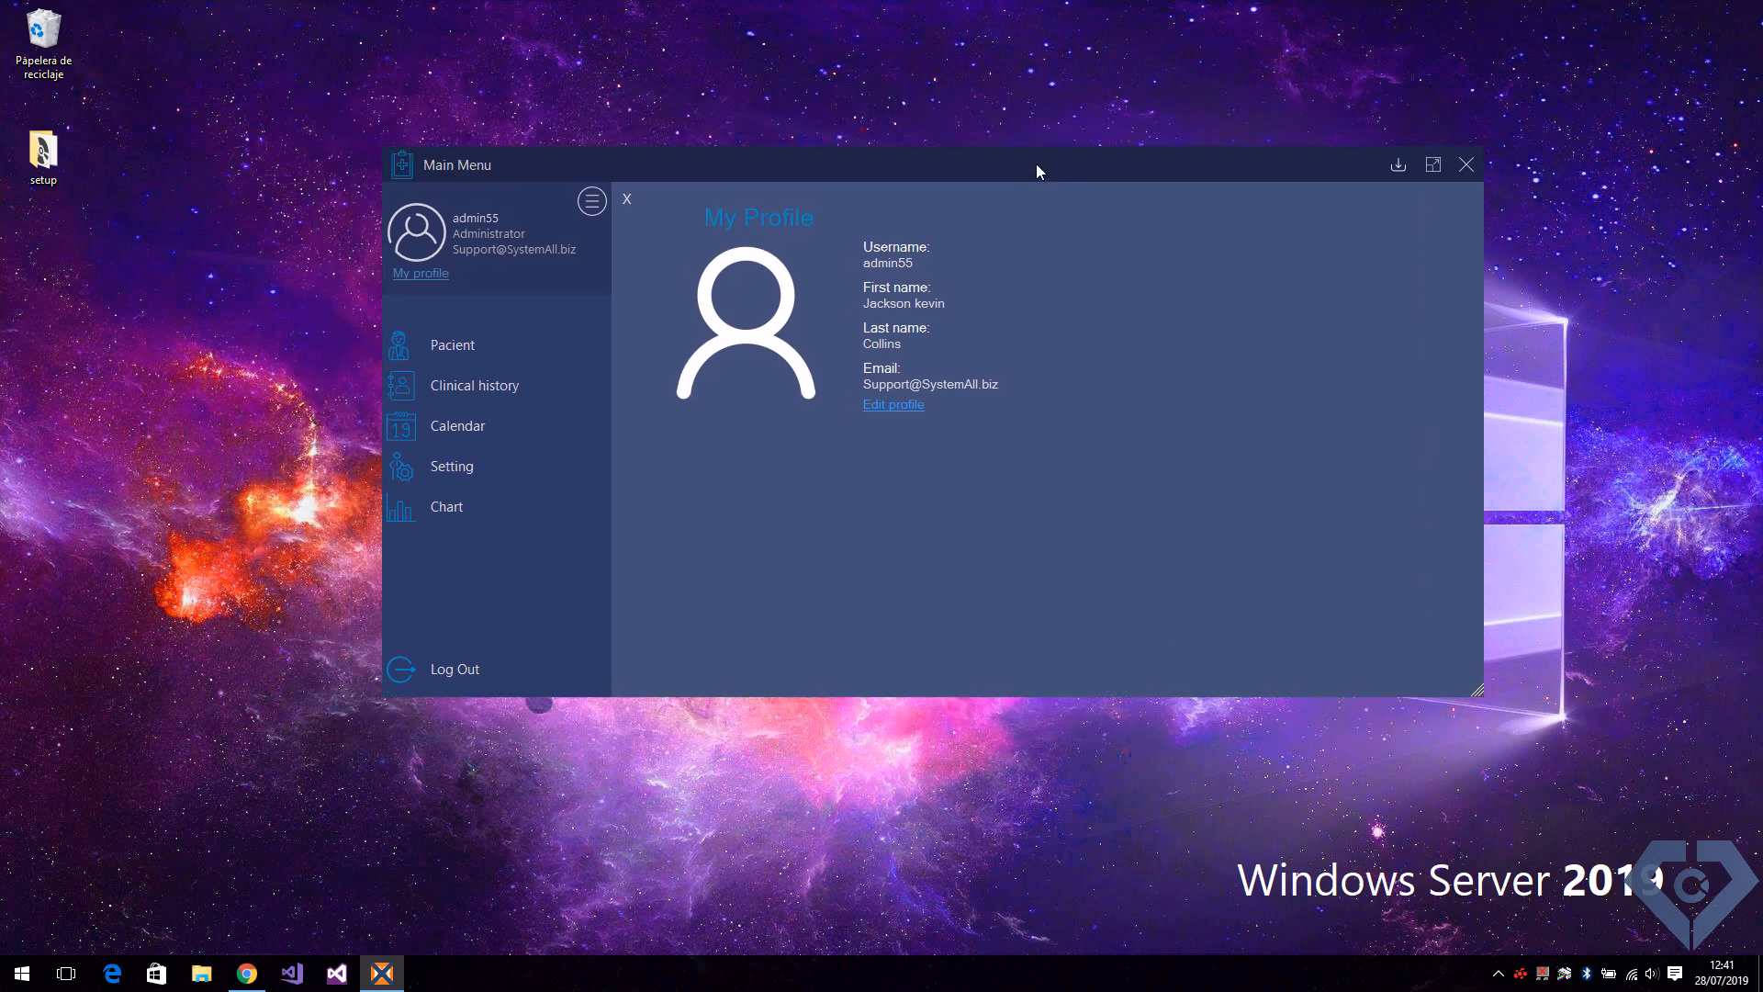